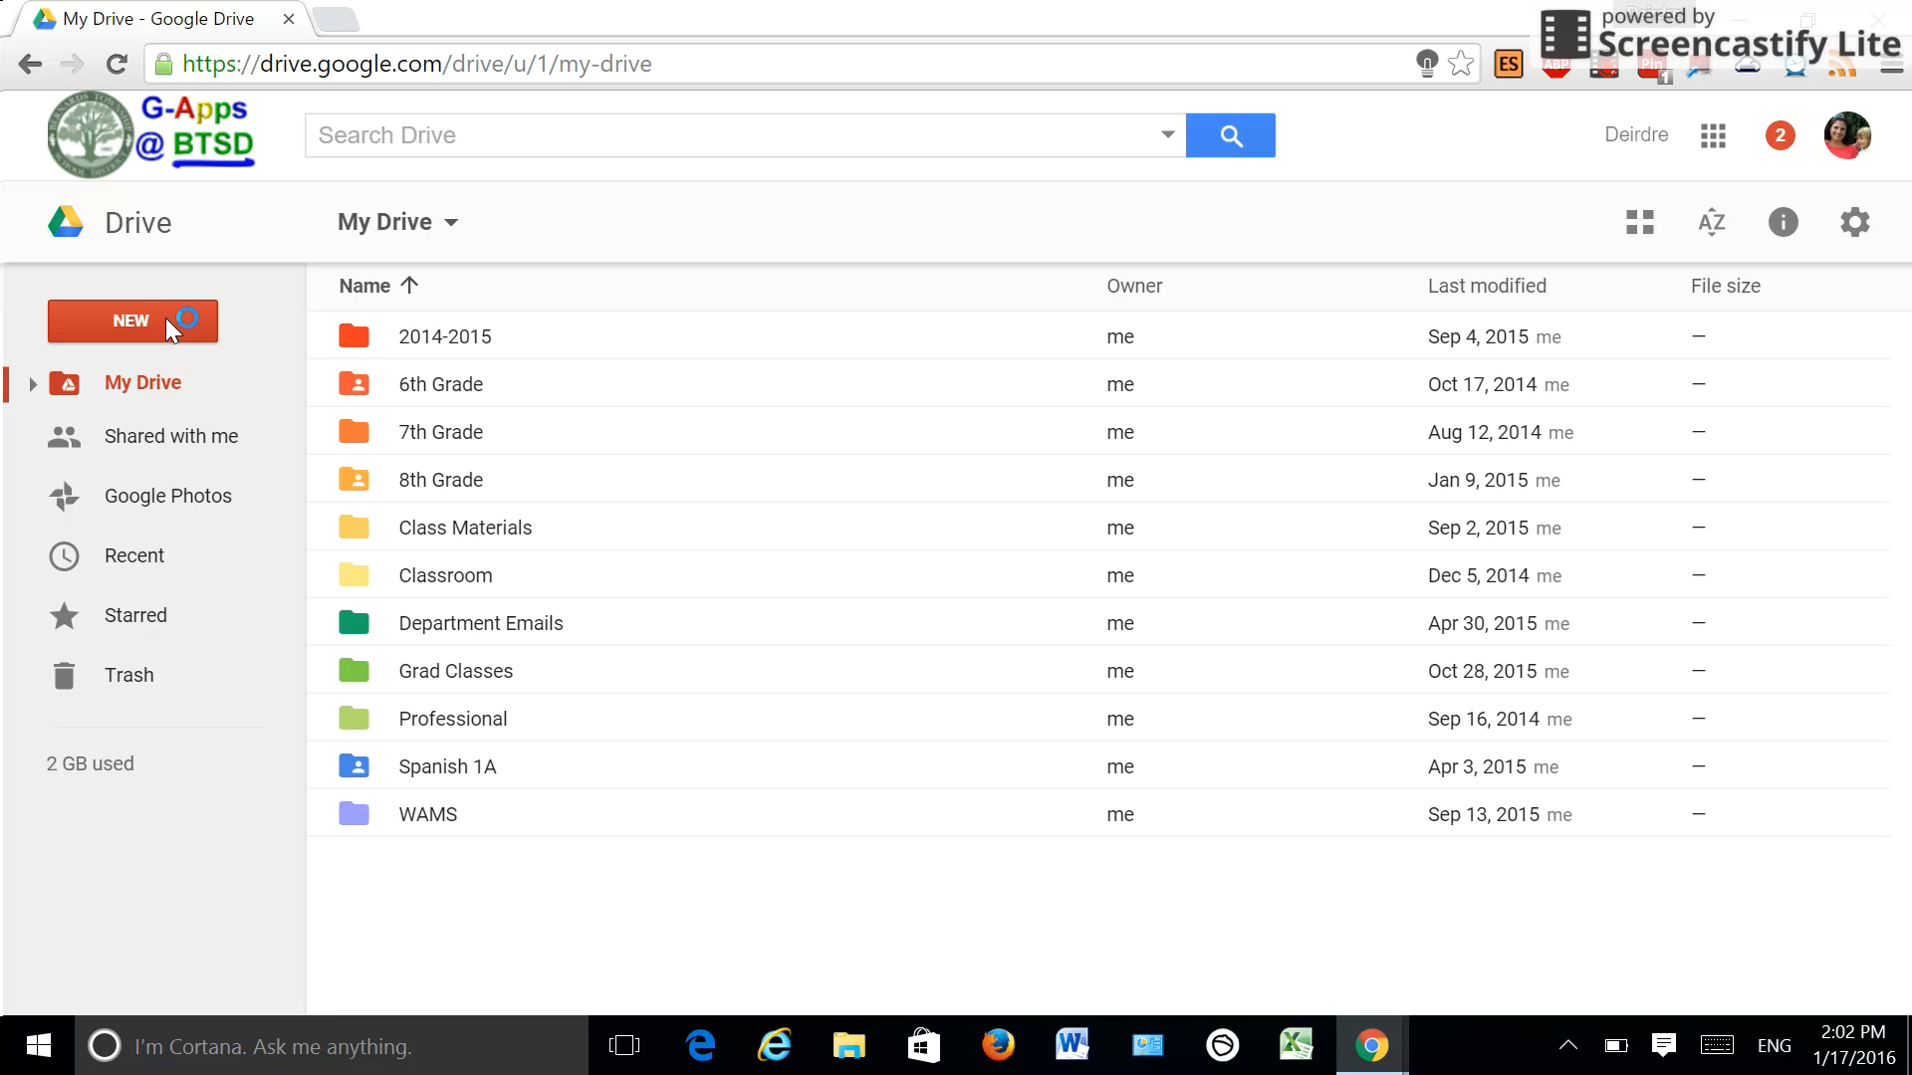
Step: Create a new blank Google Form in My Drive
{"action": "left_click", "coordinate": [165, 319]}
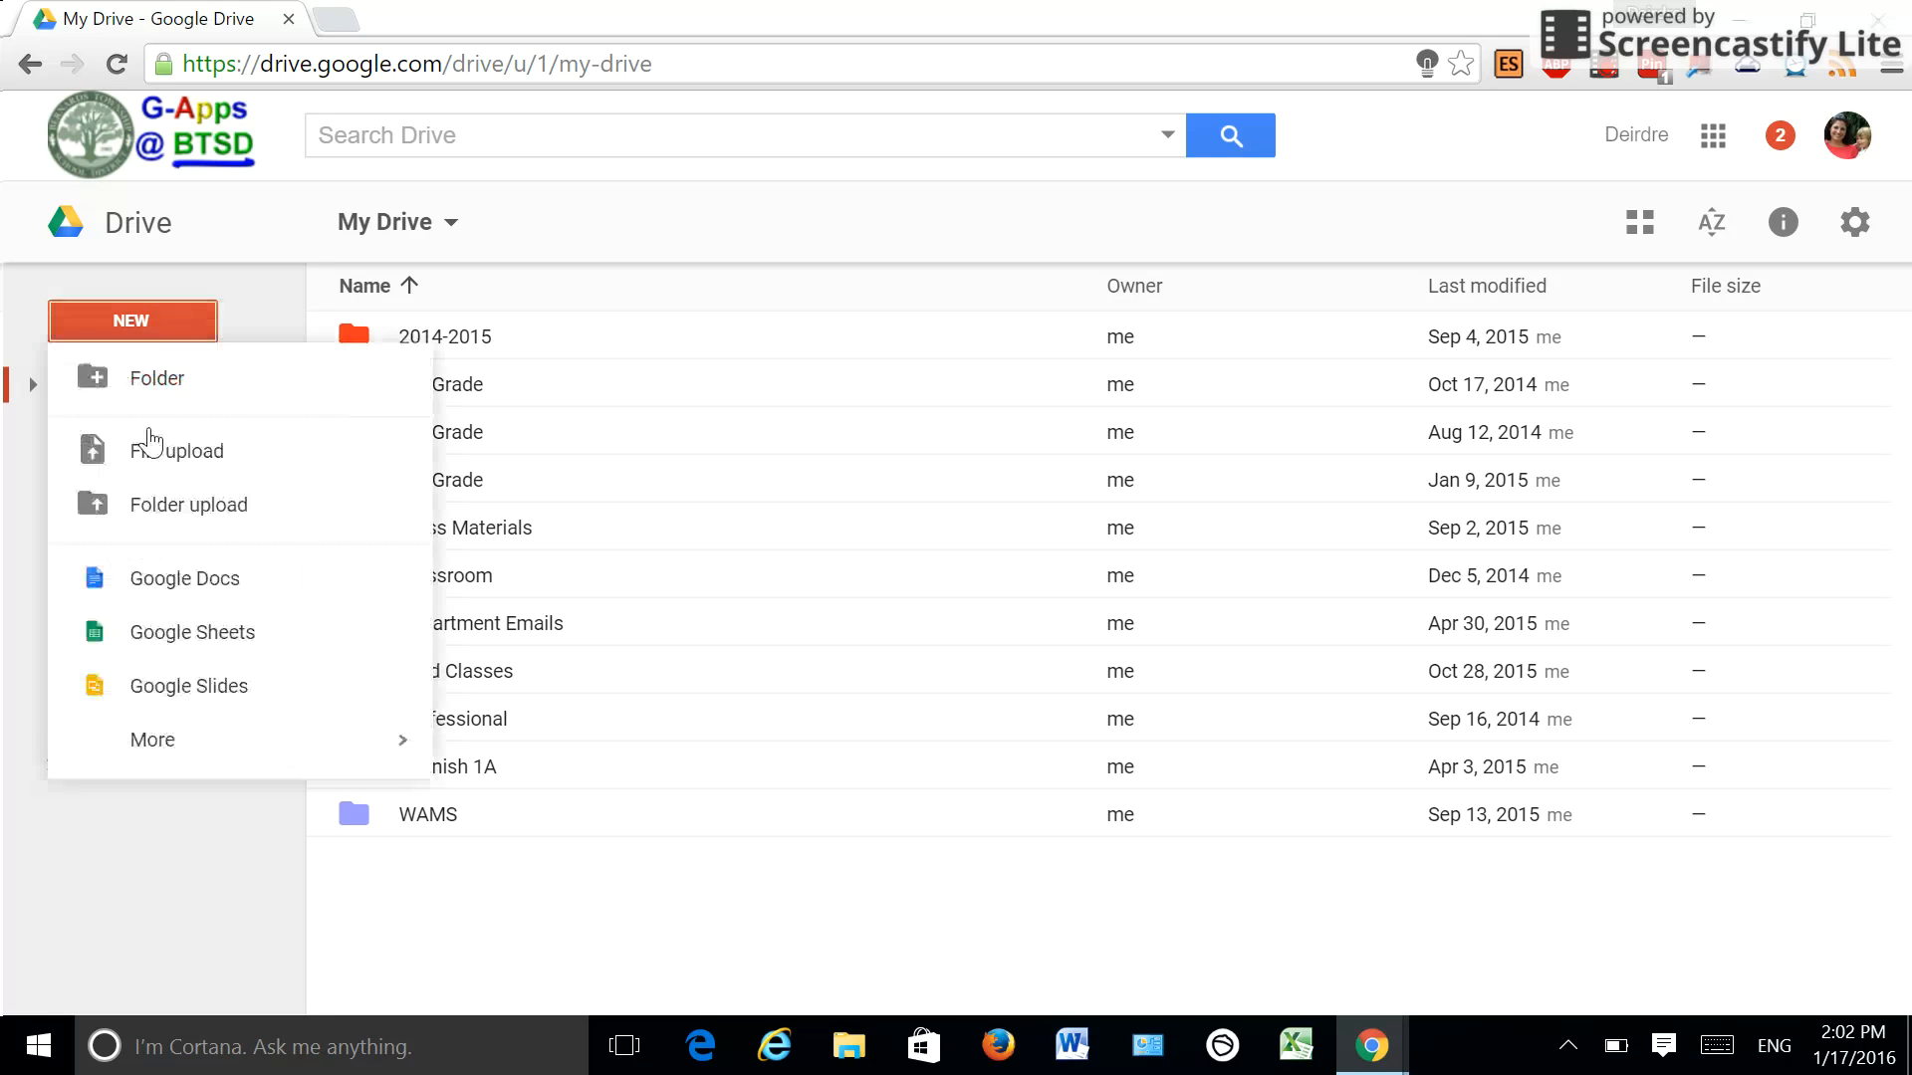
{"action": "mouse_move", "coordinate": [152, 760]}
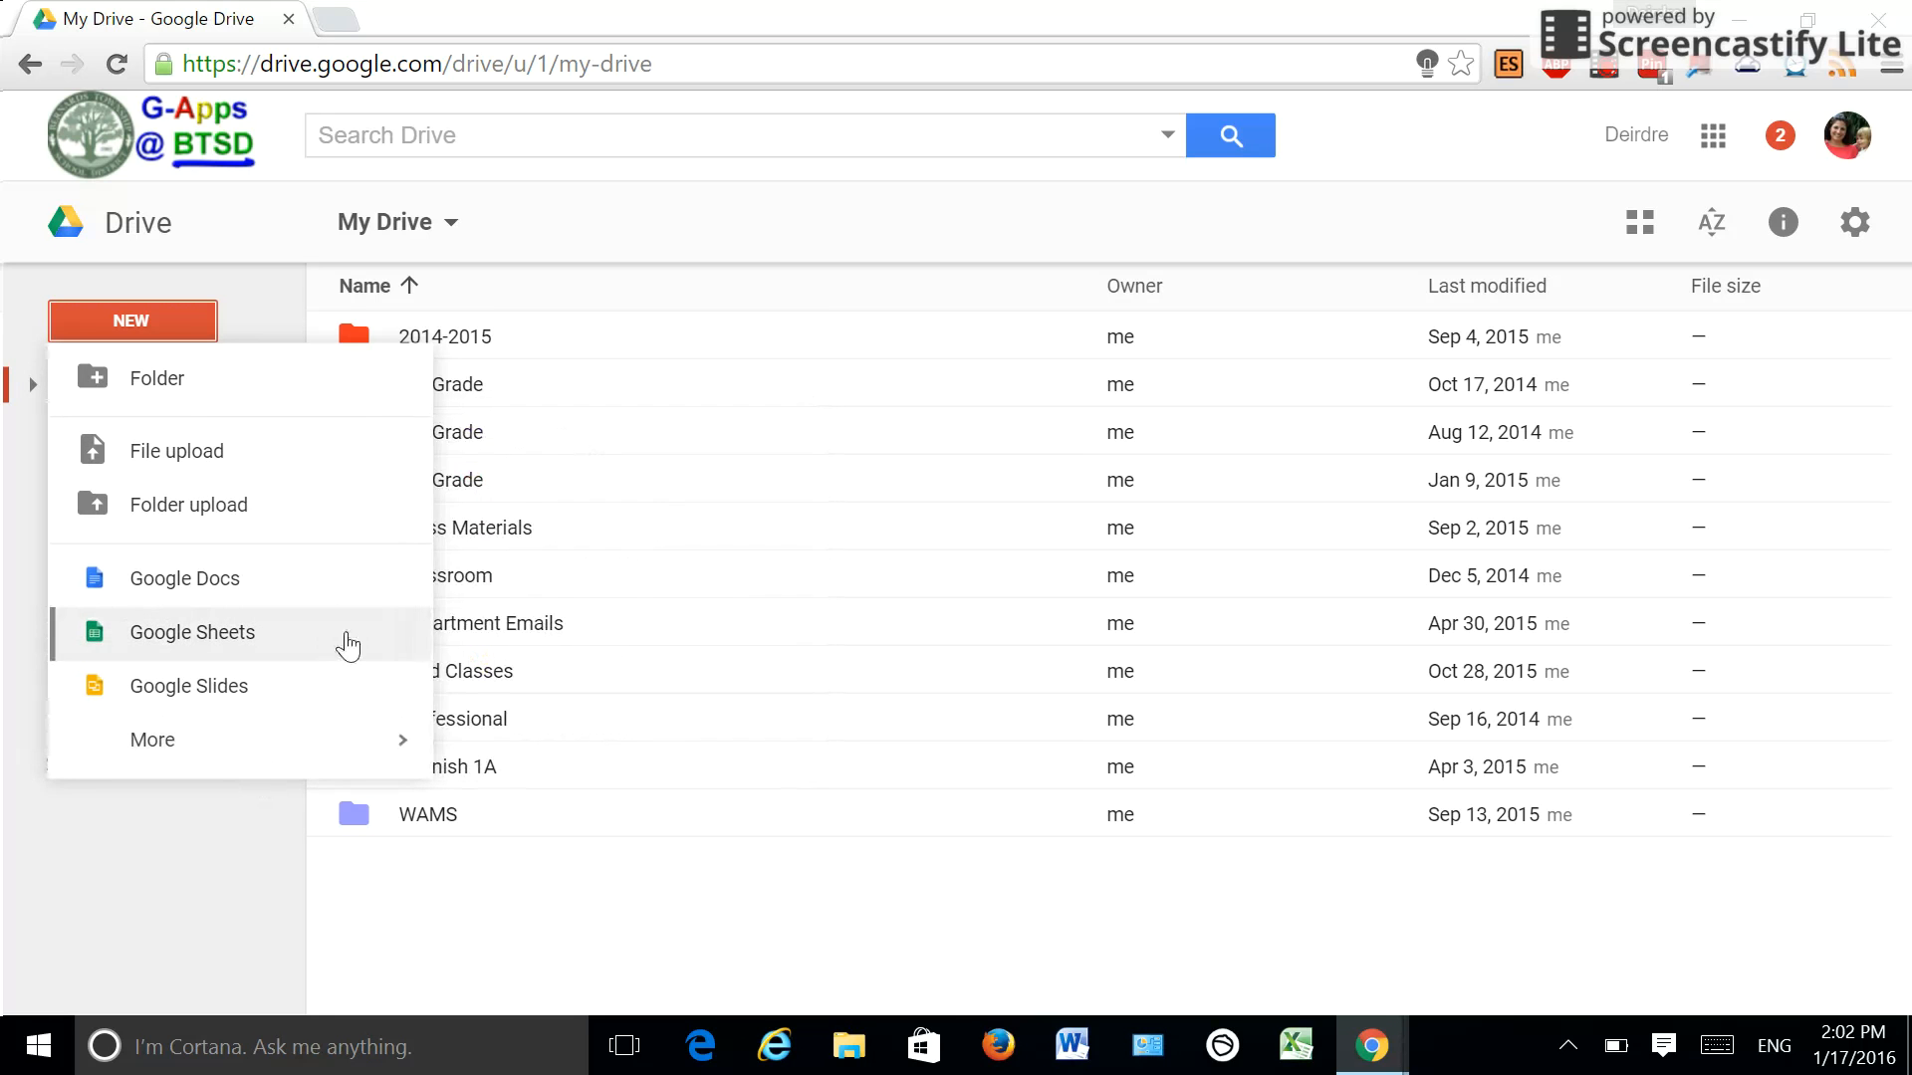
{"action": "mouse_move", "coordinate": [225, 759]}
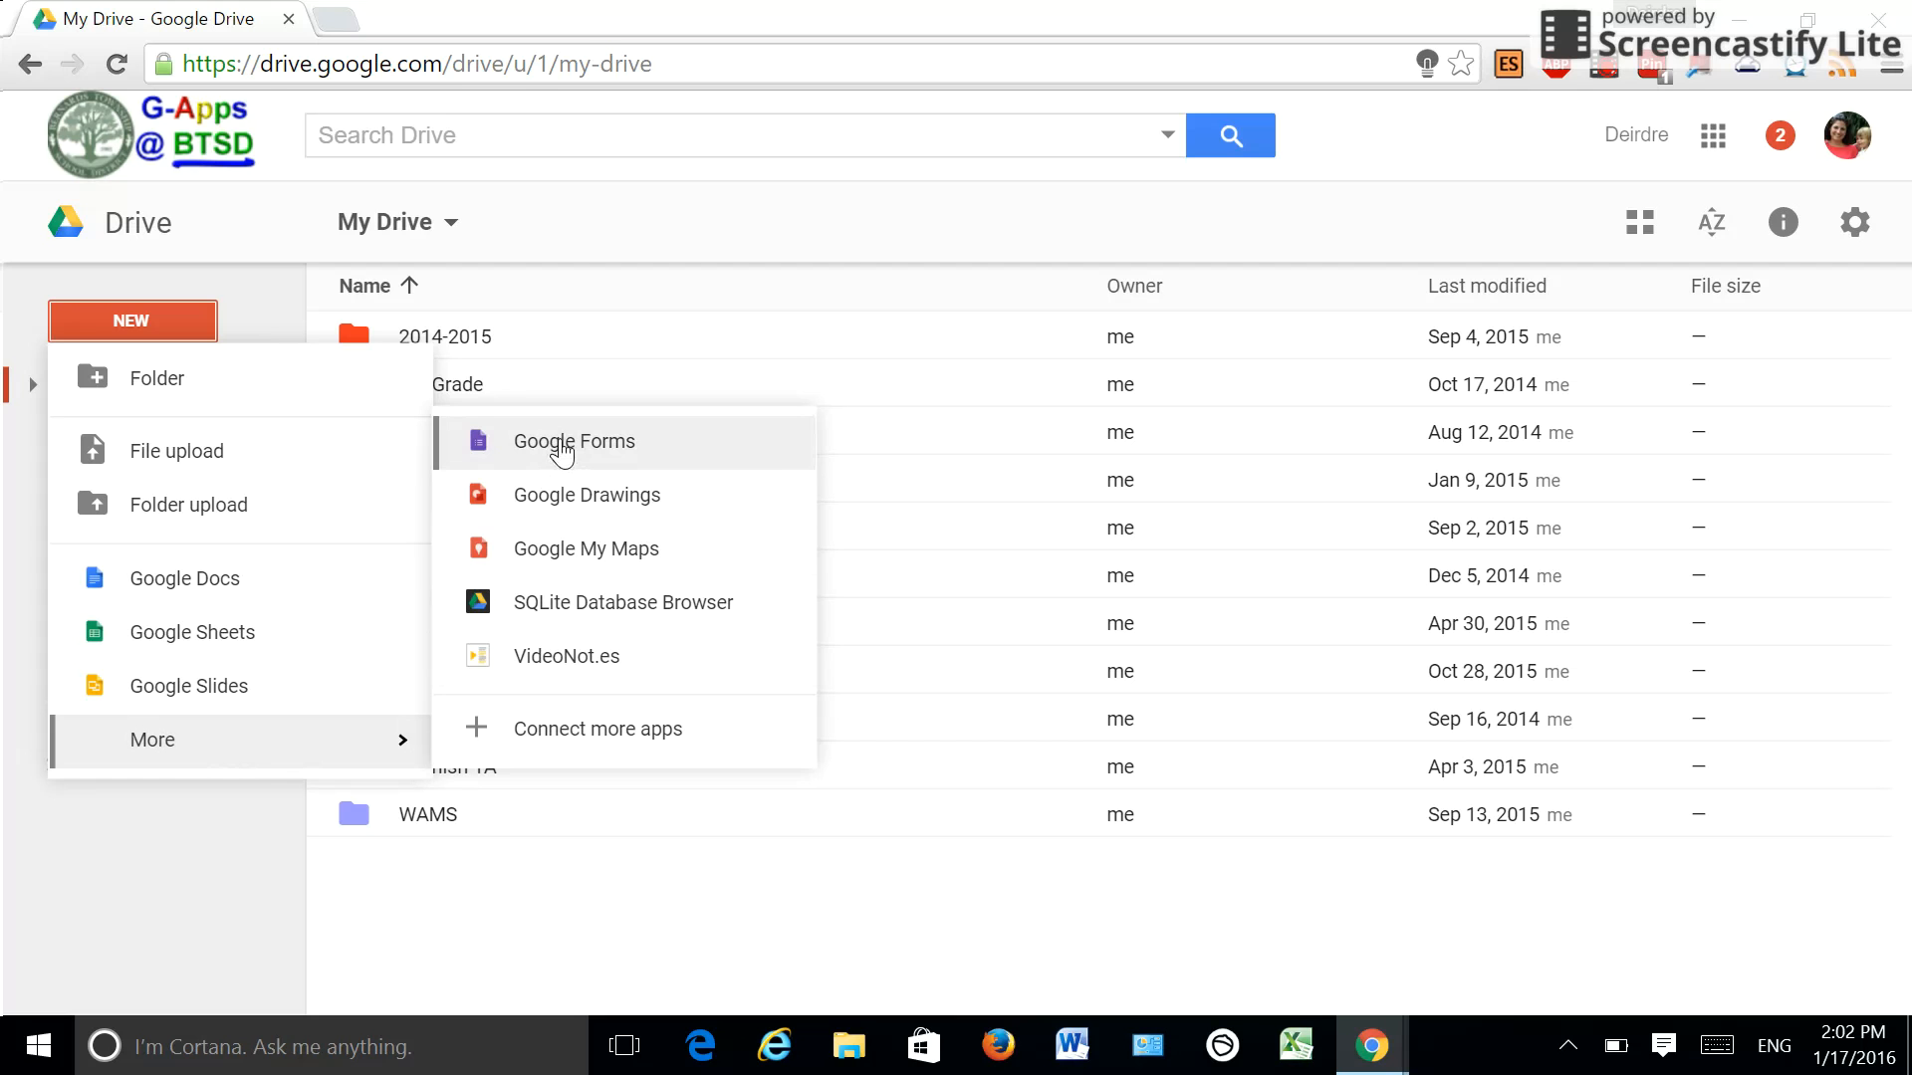
{"action": "left_click", "coordinate": [562, 448]}
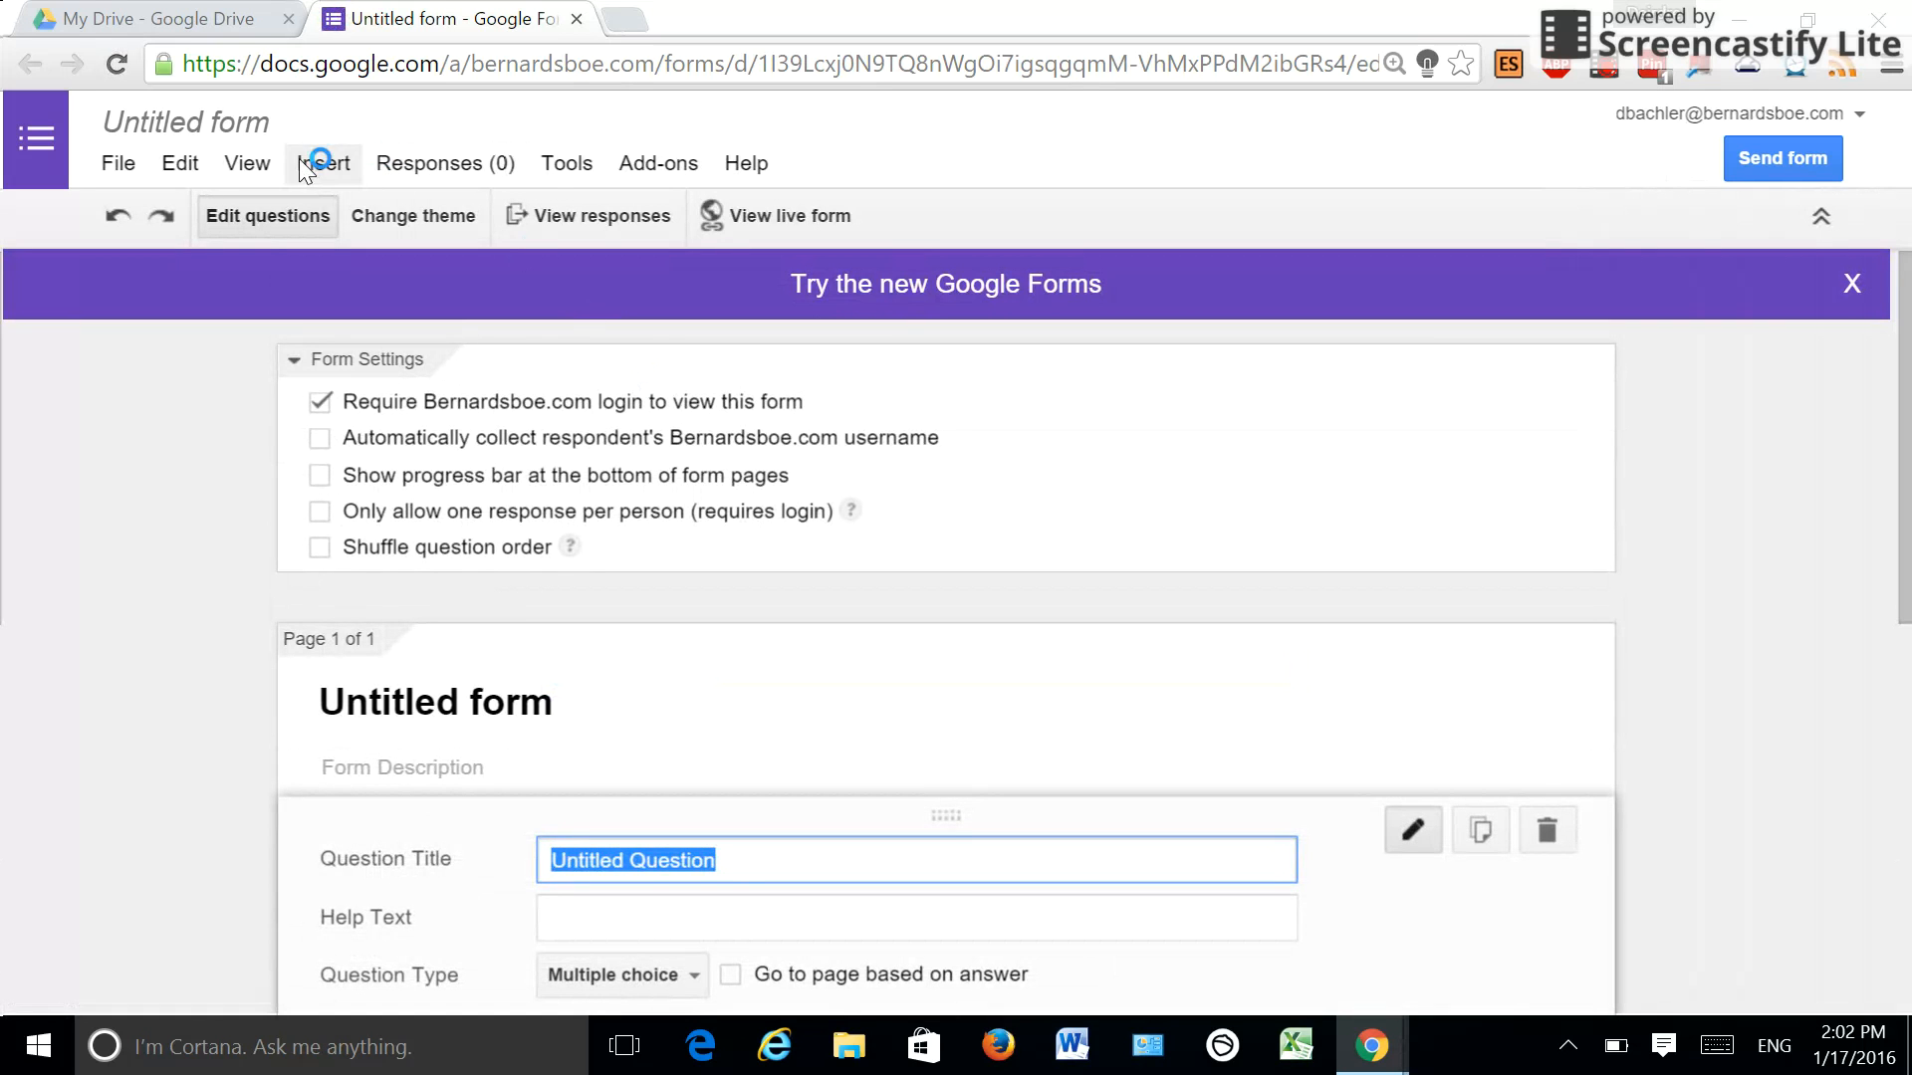
Step: Rename the untitled form as "Marking Period 2"
{"action": "left_click", "coordinate": [166, 128]}
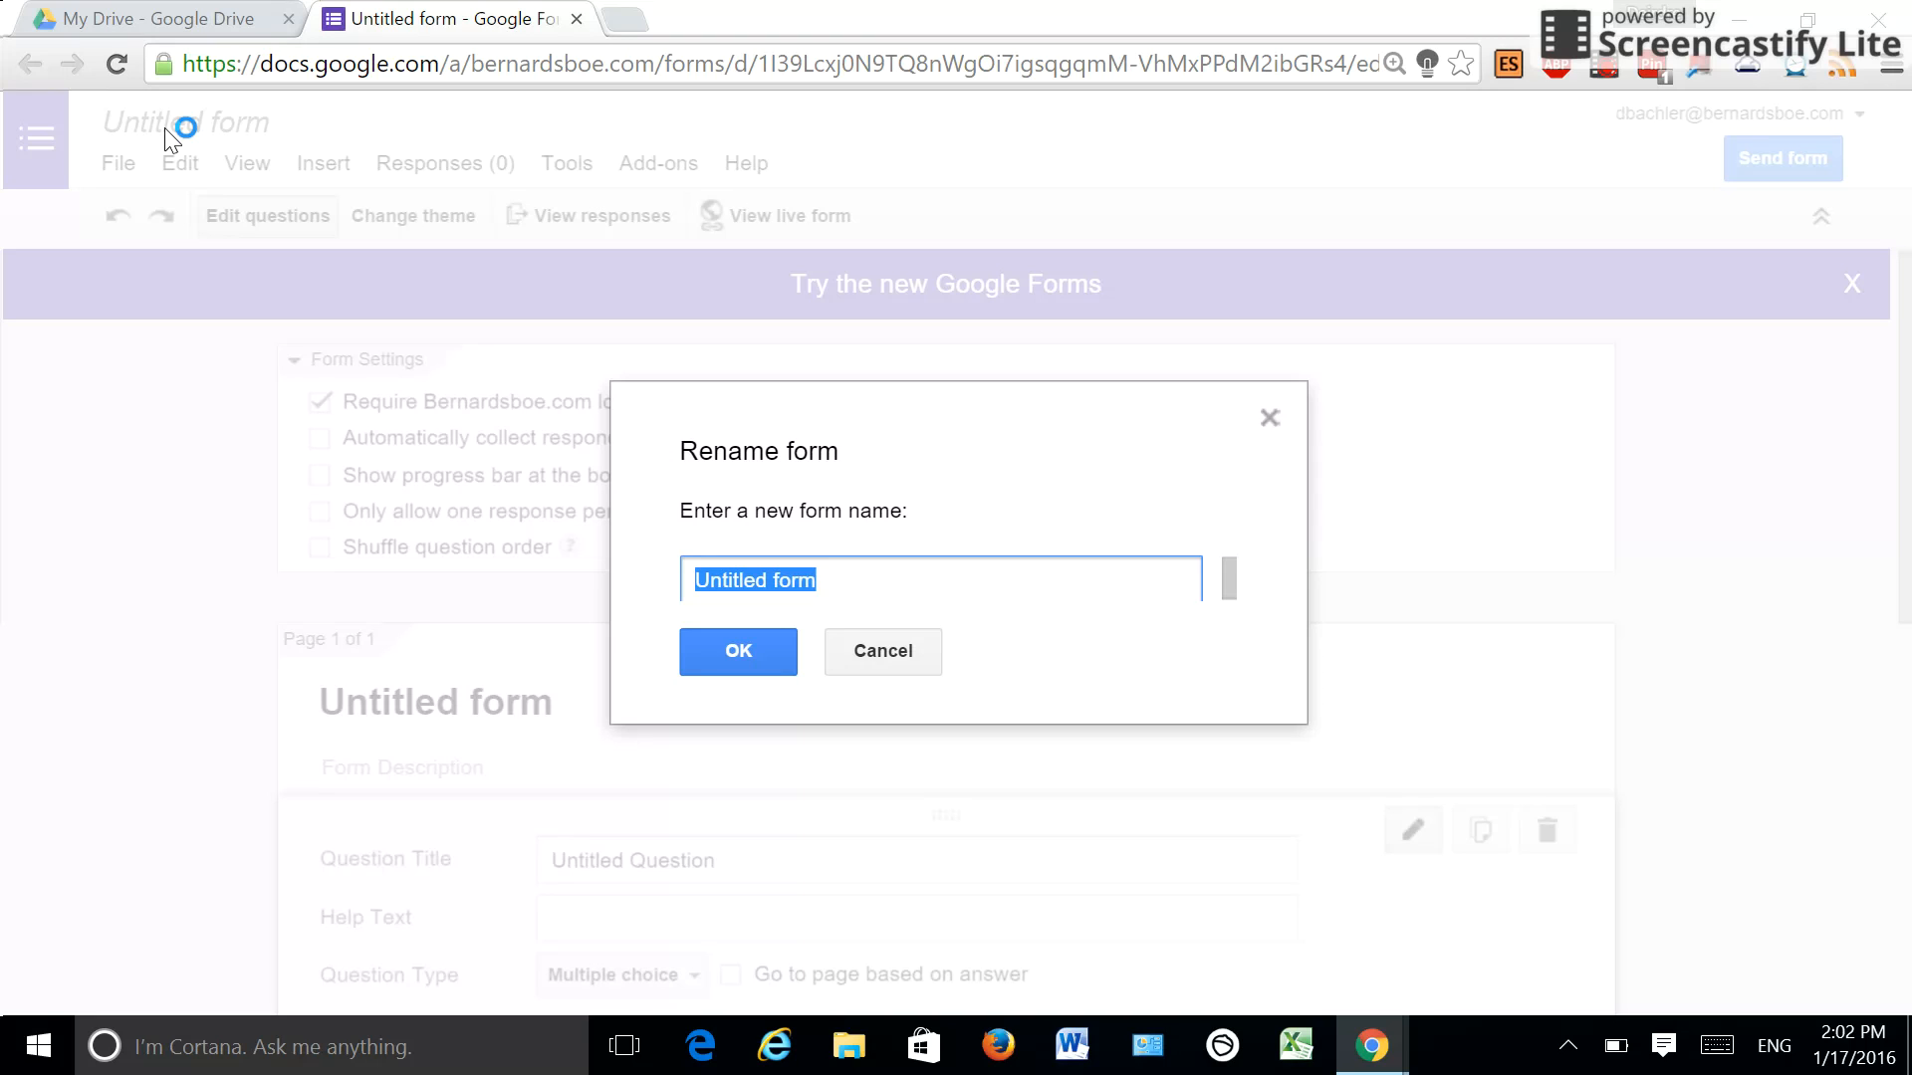
{"action": "type", "text": "Marking Period 2"}
{"action": "left_click", "coordinate": [764, 650]}
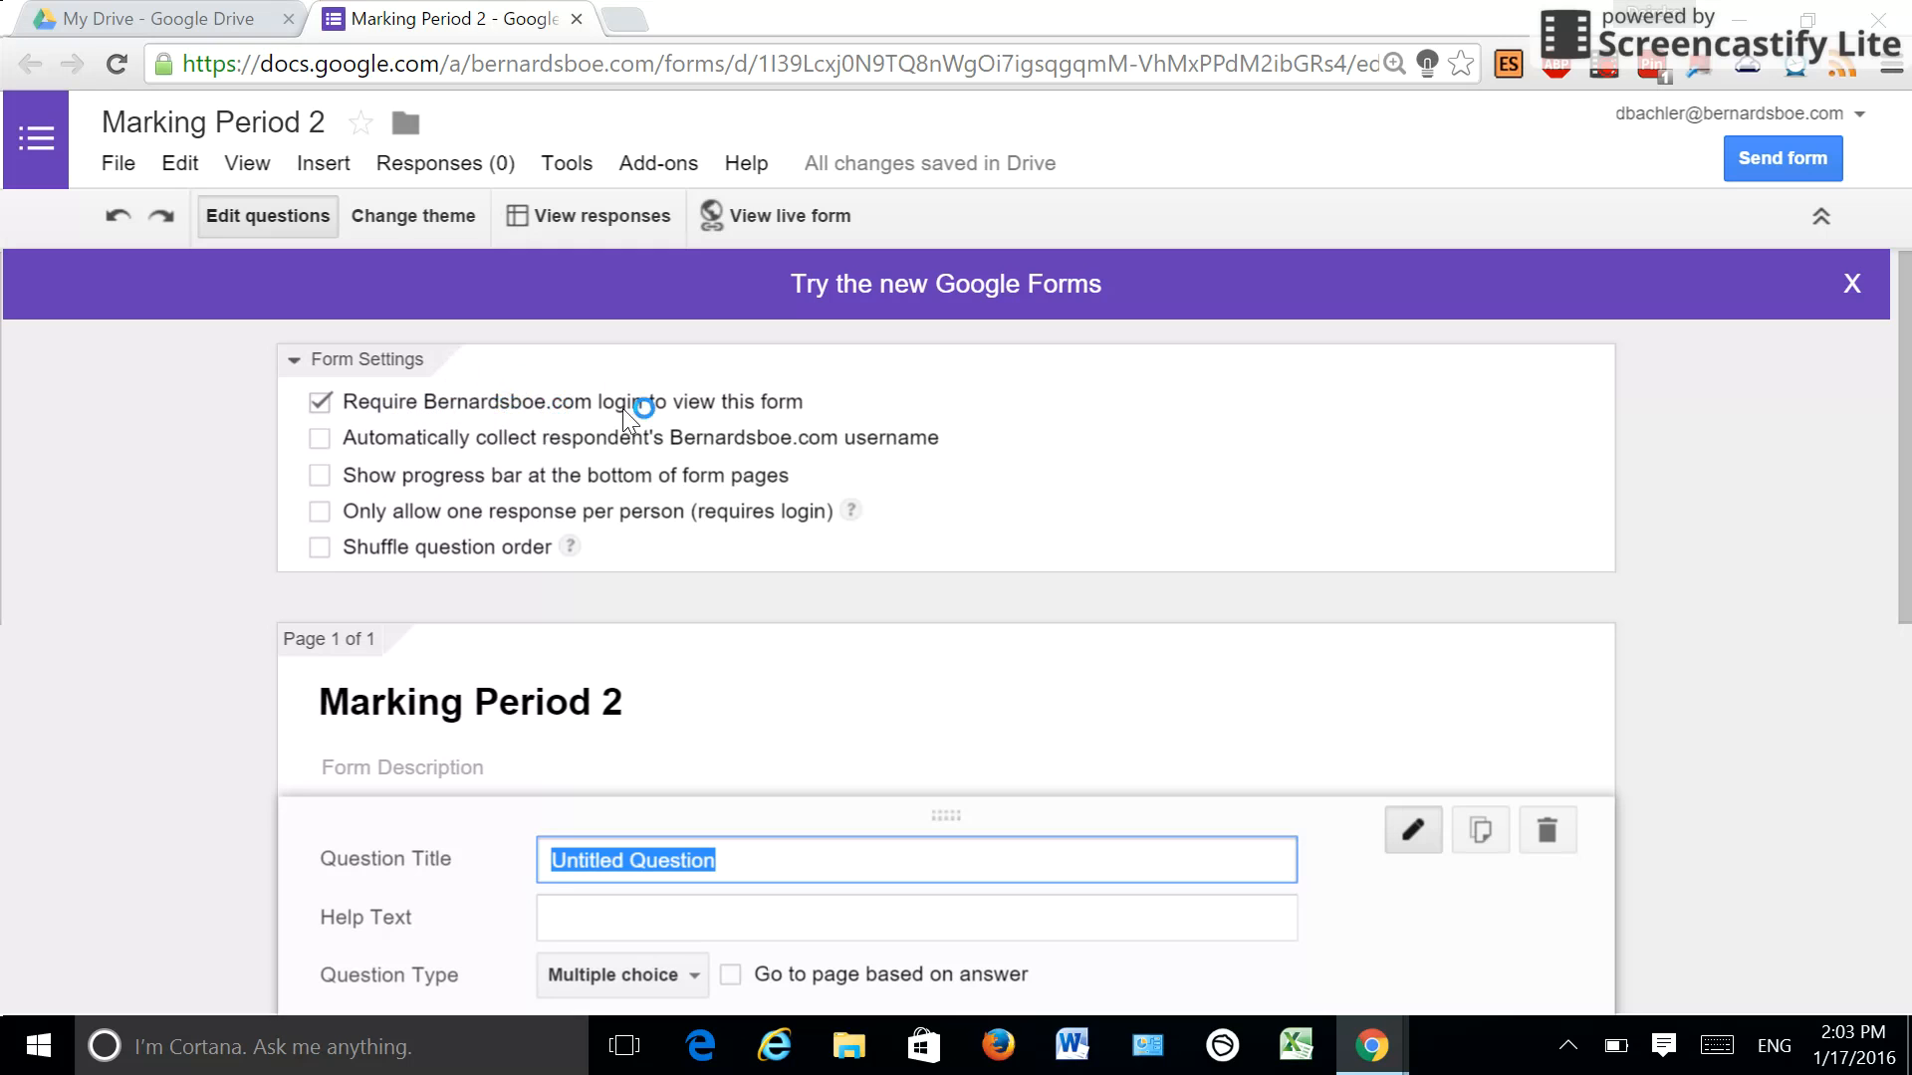
Step: Keep the domain login requirement and enable automatic username collection, the progress bar and only one response per person
{"action": "left_click", "coordinate": [320, 400]}
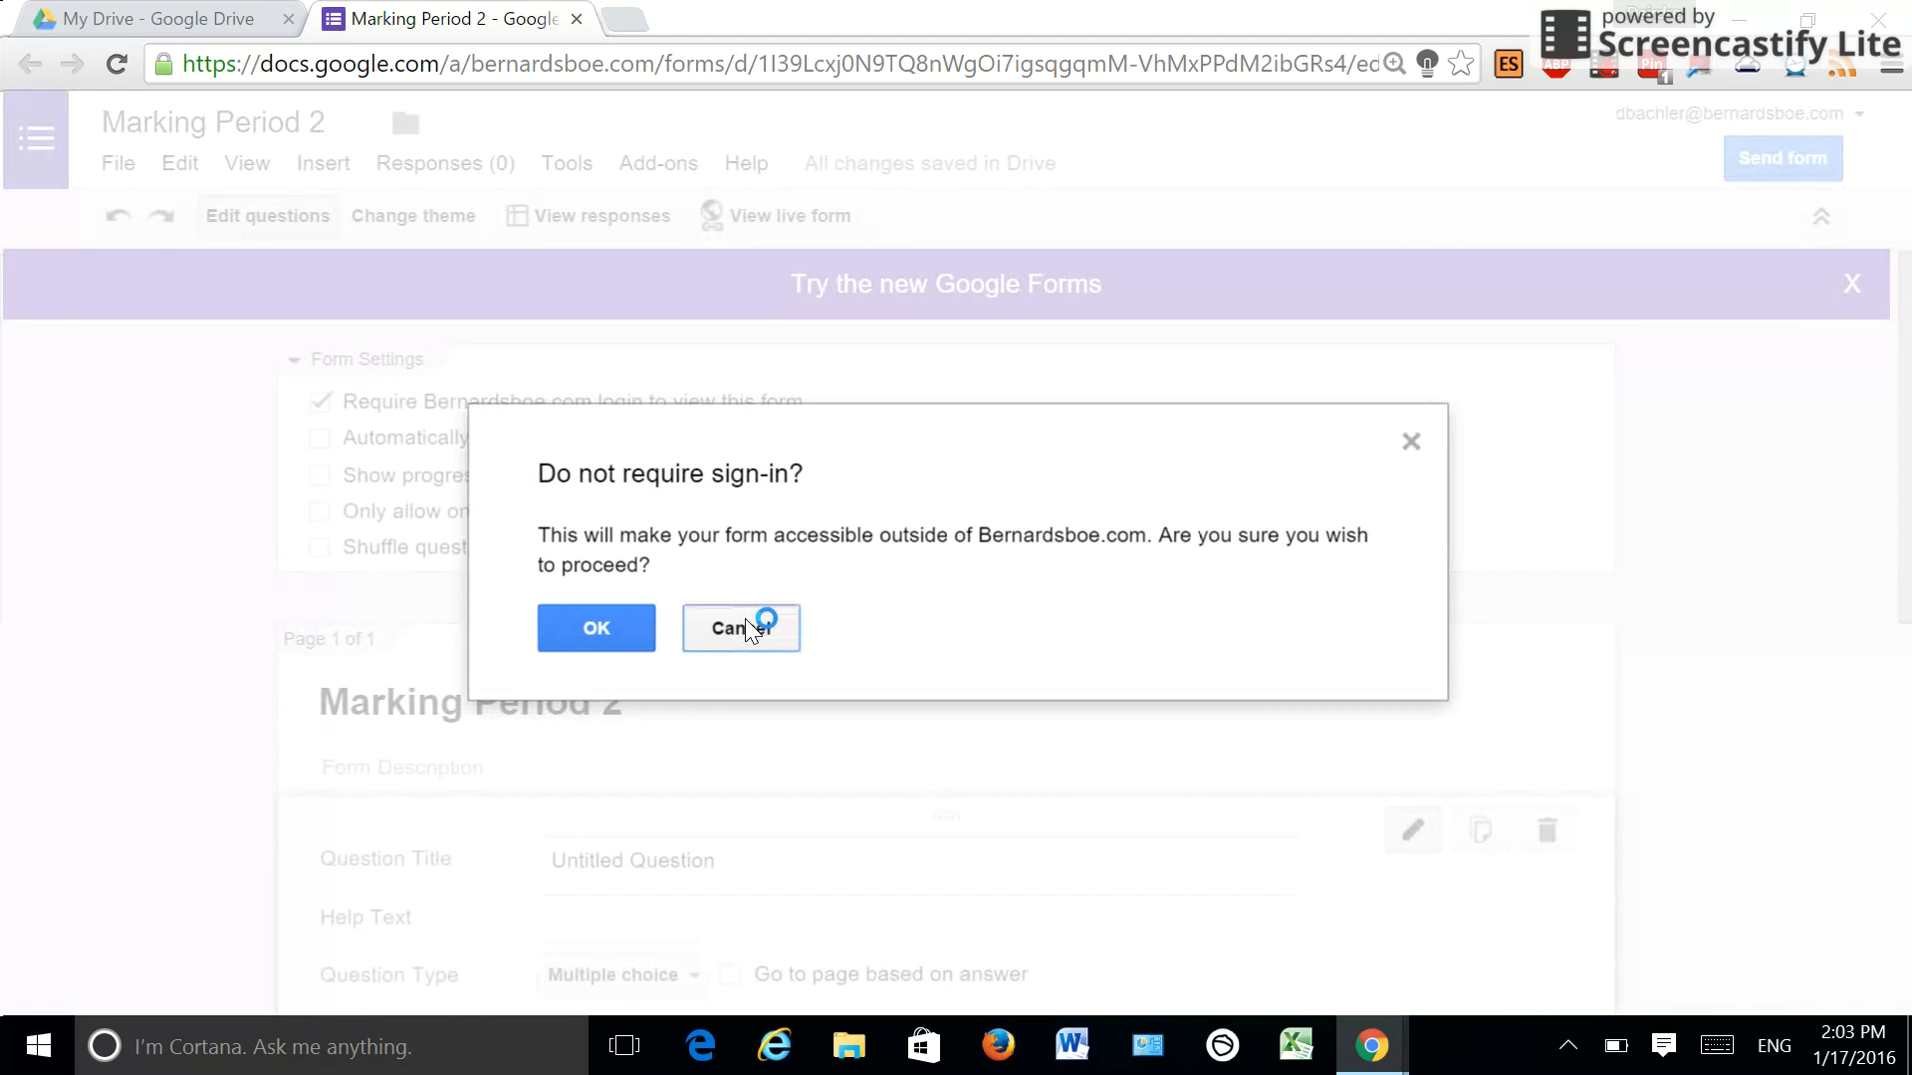
{"action": "left_click", "coordinate": [745, 627]}
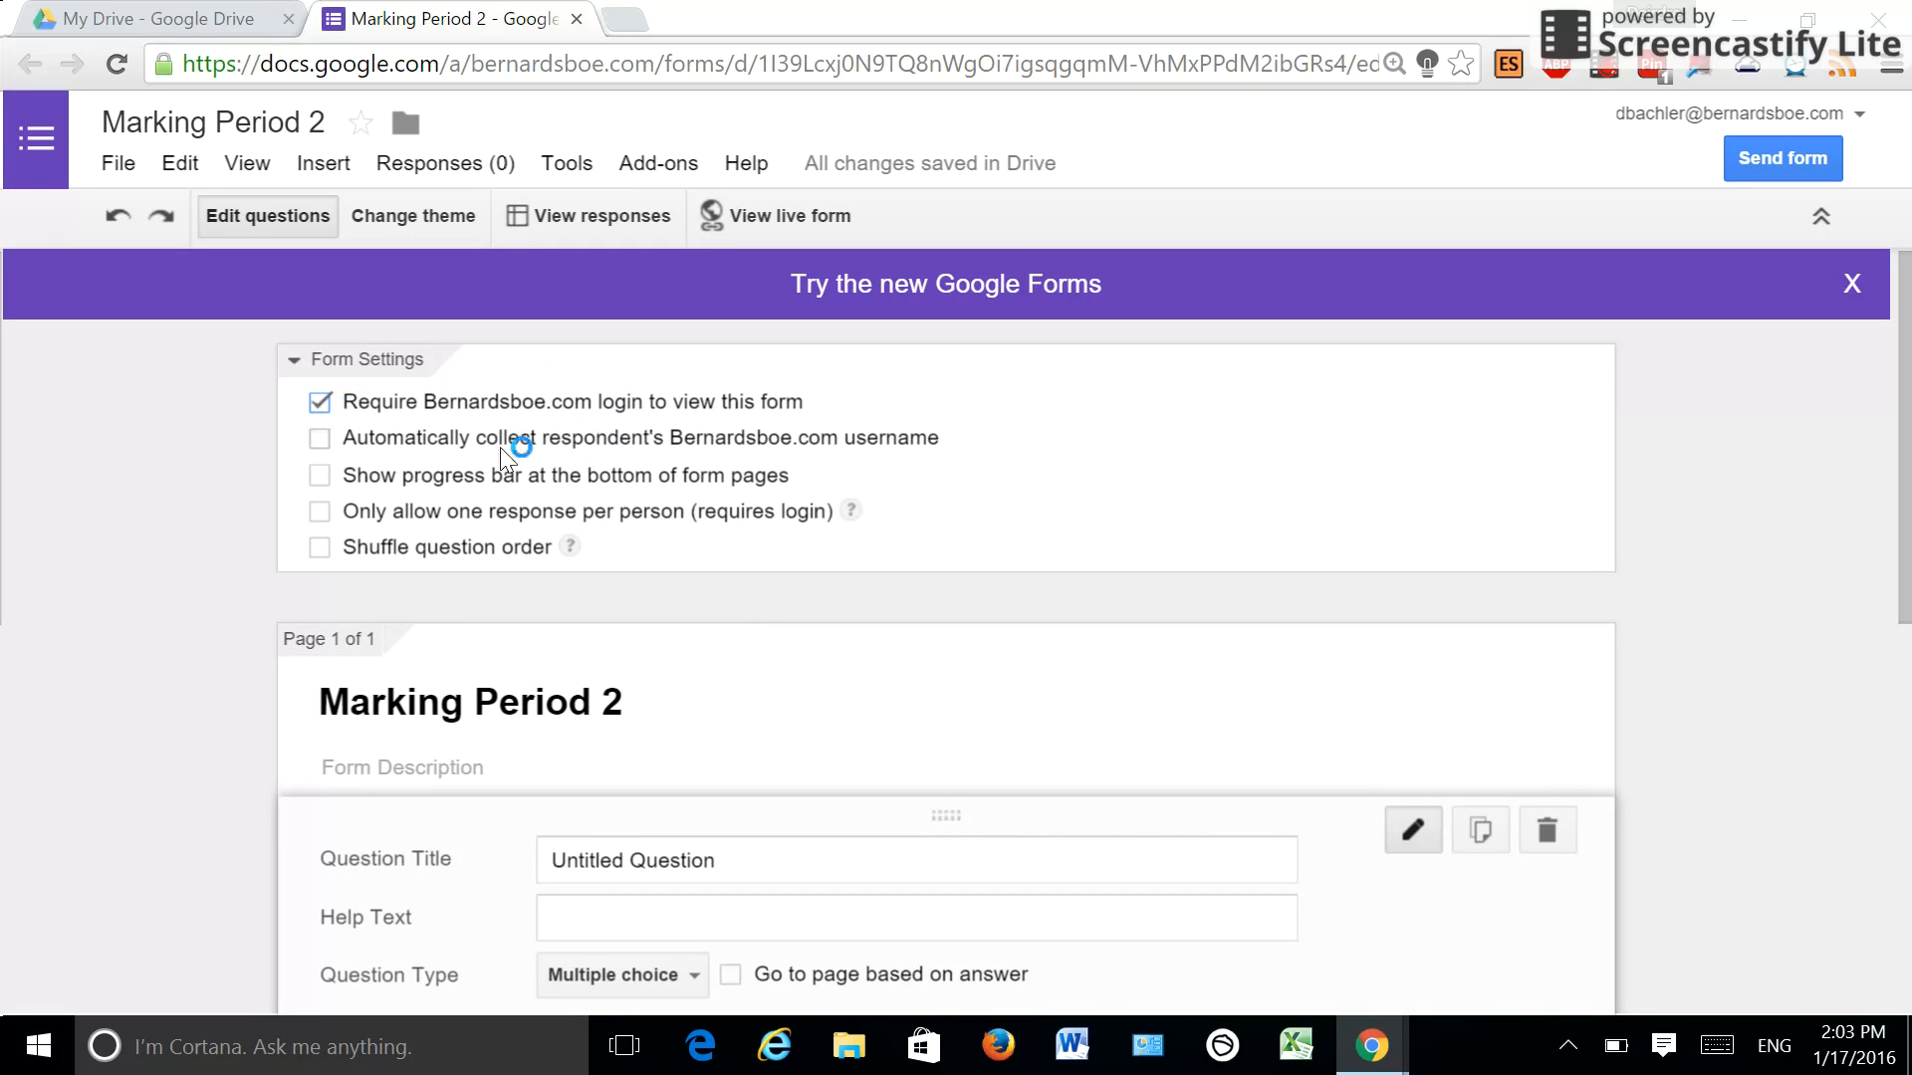
{"action": "left_click", "coordinate": [316, 440]}
{"action": "left_click", "coordinate": [320, 477]}
{"action": "left_click", "coordinate": [322, 512]}
Step: Enter the form description "Please tell me a little more about how you liked activities this marking period."
{"action": "left_click_drag", "start_coordinate": [1906, 428], "coordinate": [1911, 280]}
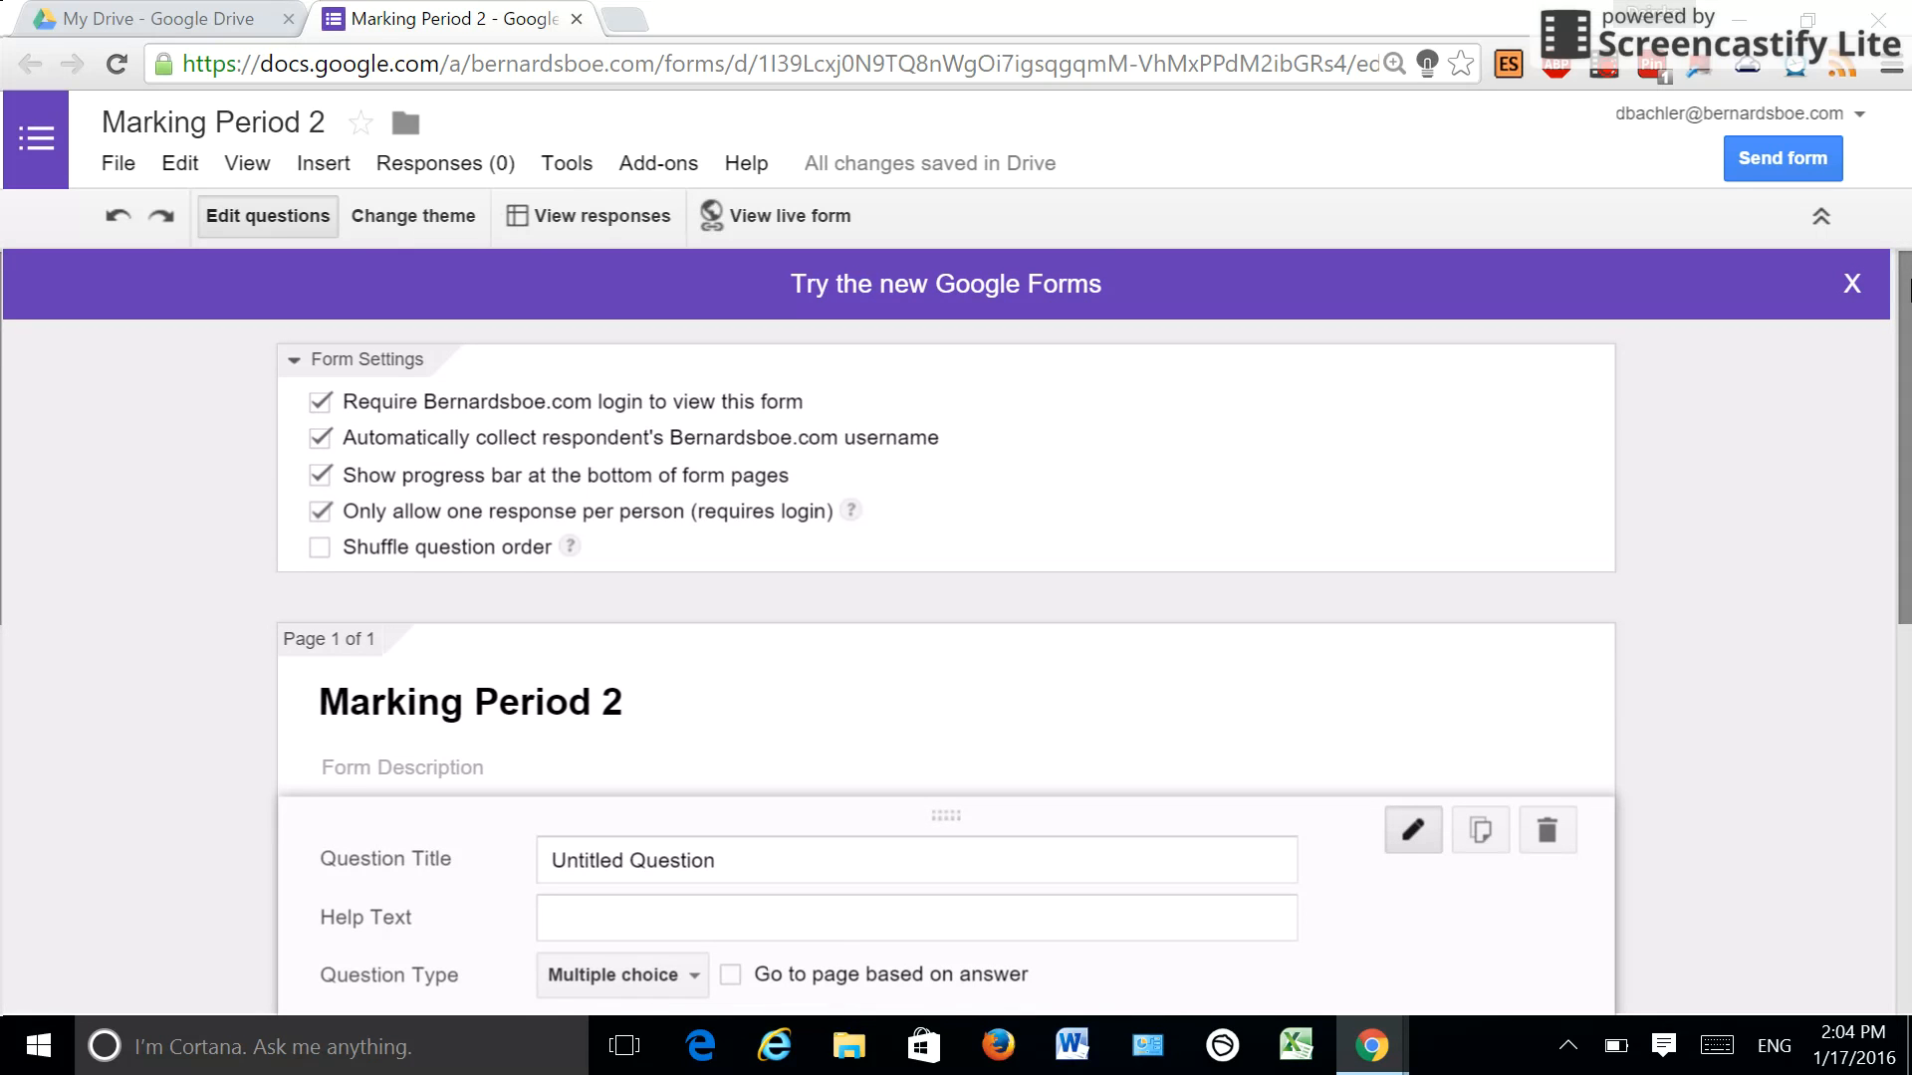
{"action": "left_click_drag", "start_coordinate": [1910, 289], "coordinate": [1908, 411]}
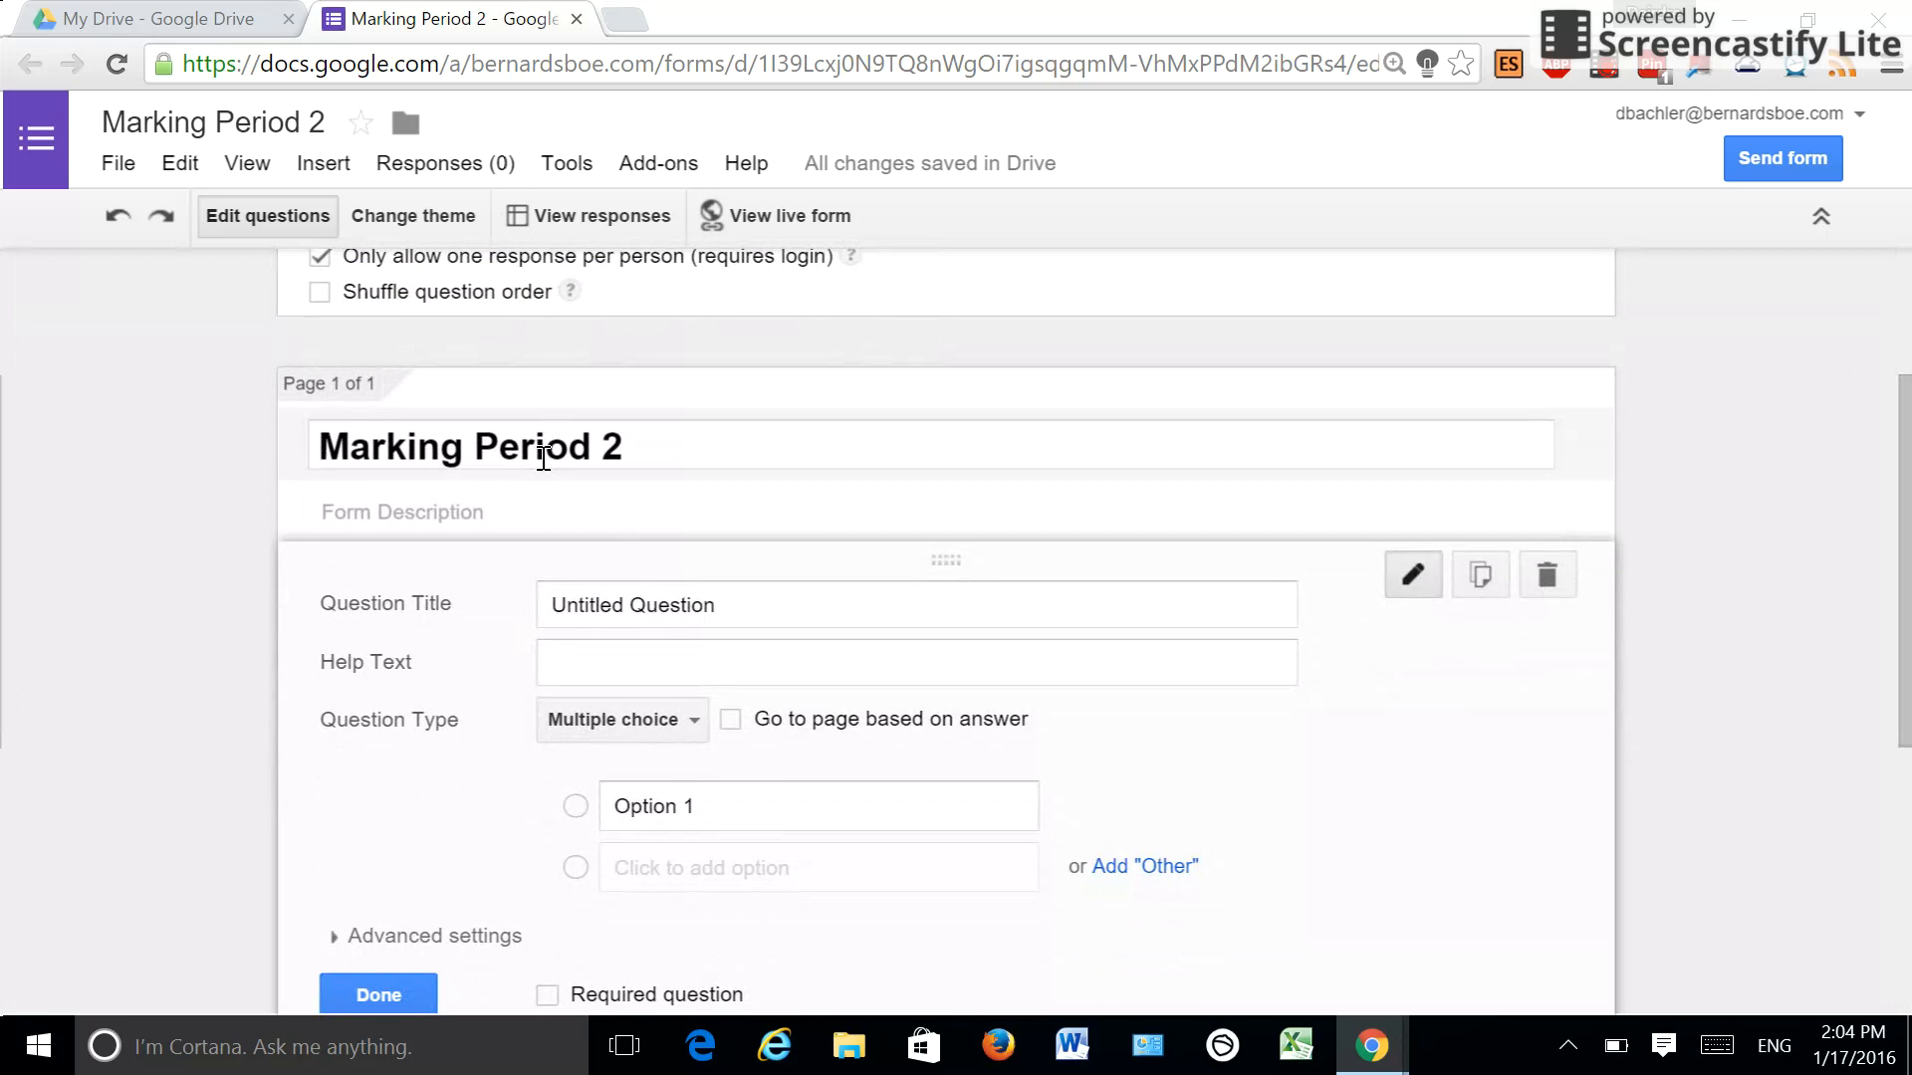
{"action": "left_click", "coordinate": [491, 520]}
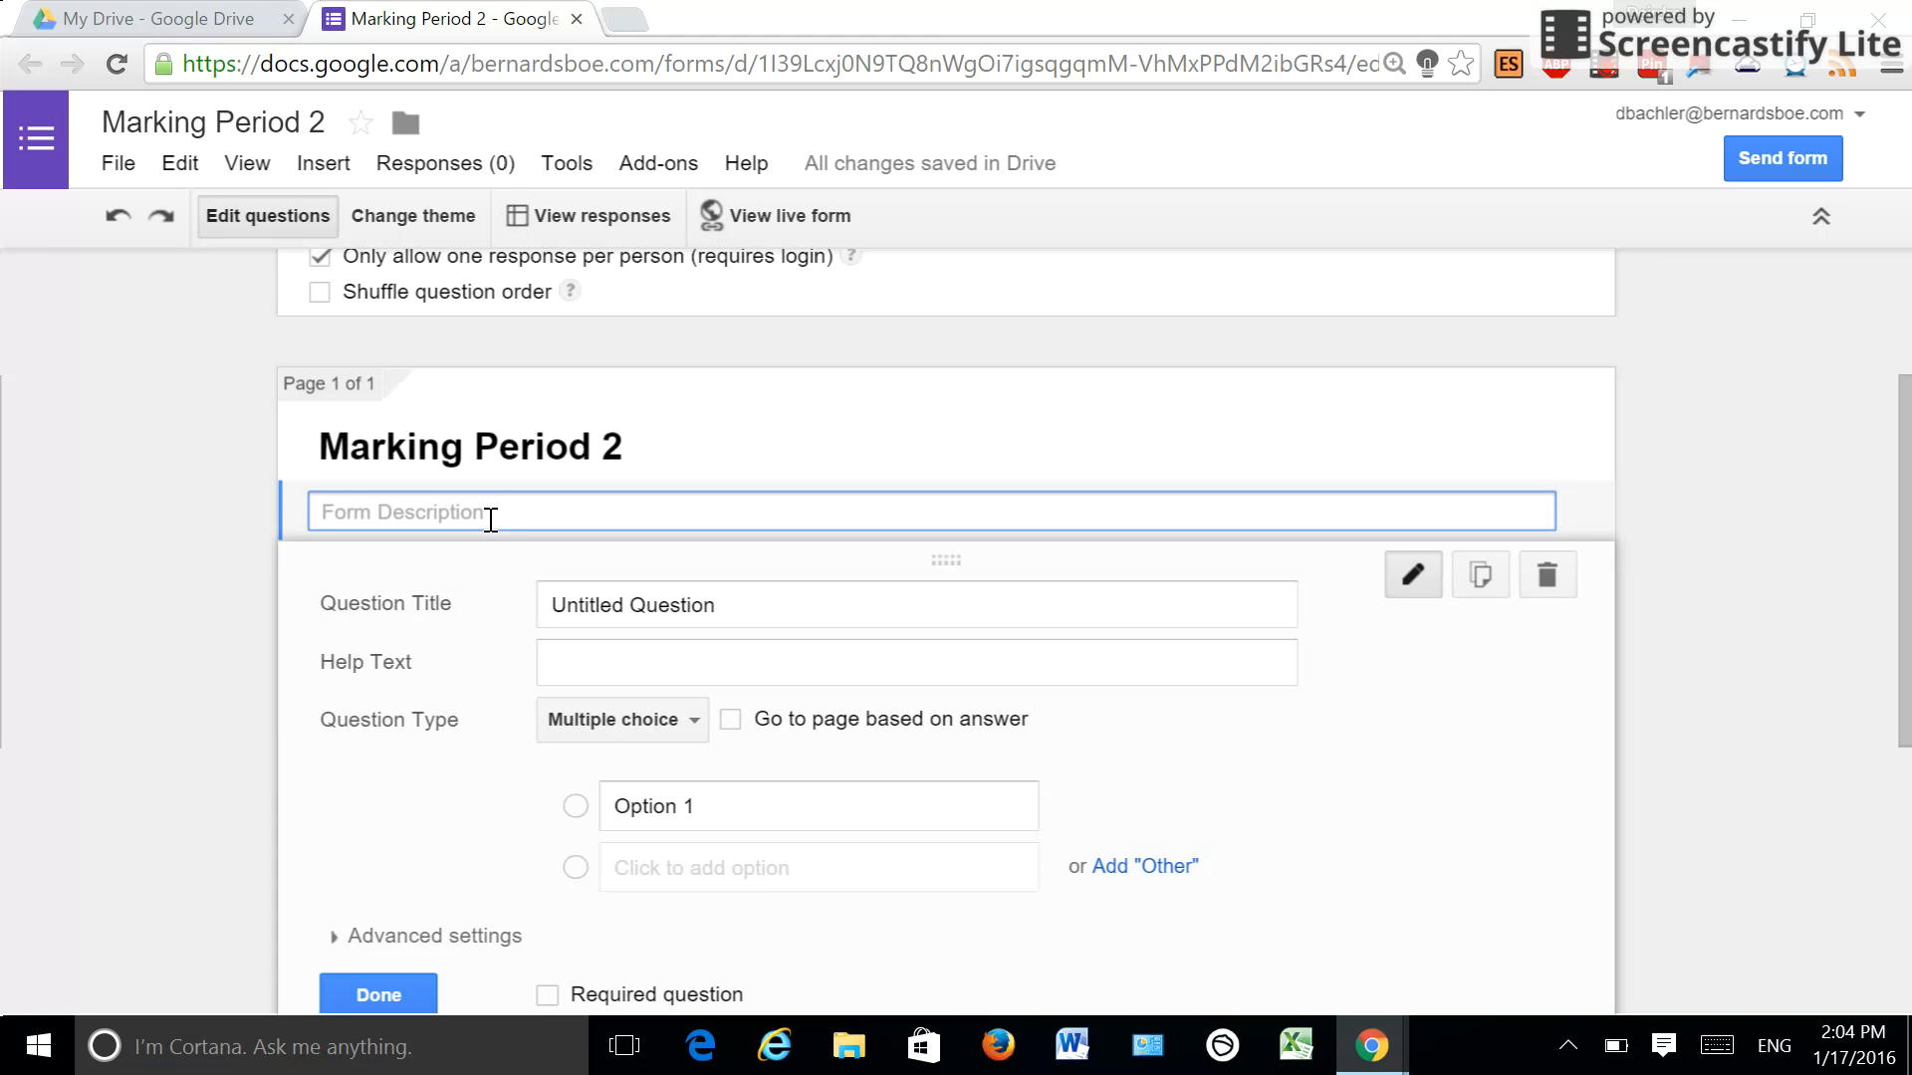
{"action": "type", "text": "Please tellm"}
{"action": "type", "text": "e a t"}
{"action": "key", "text": "BackSpace"}
{"action": "key", "text": "BackSpace"}
{"action": "key", "text": "BackSpace"}
{"action": "key", "text": "BackSpace"}
{"action": "key", "text": "BackSpace"}
{"action": "key", "text": "BackSpace"}
{"action": "type", "text": "tell me a"}
{"action": "key", "text": "BackSpace"}
{"action": "key", "text": "BackSpace"}
{"action": "key", "text": "BackSpace"}
{"action": "key", "text": "BackSpace"}
{"action": "type", "text": "me a little more at"}
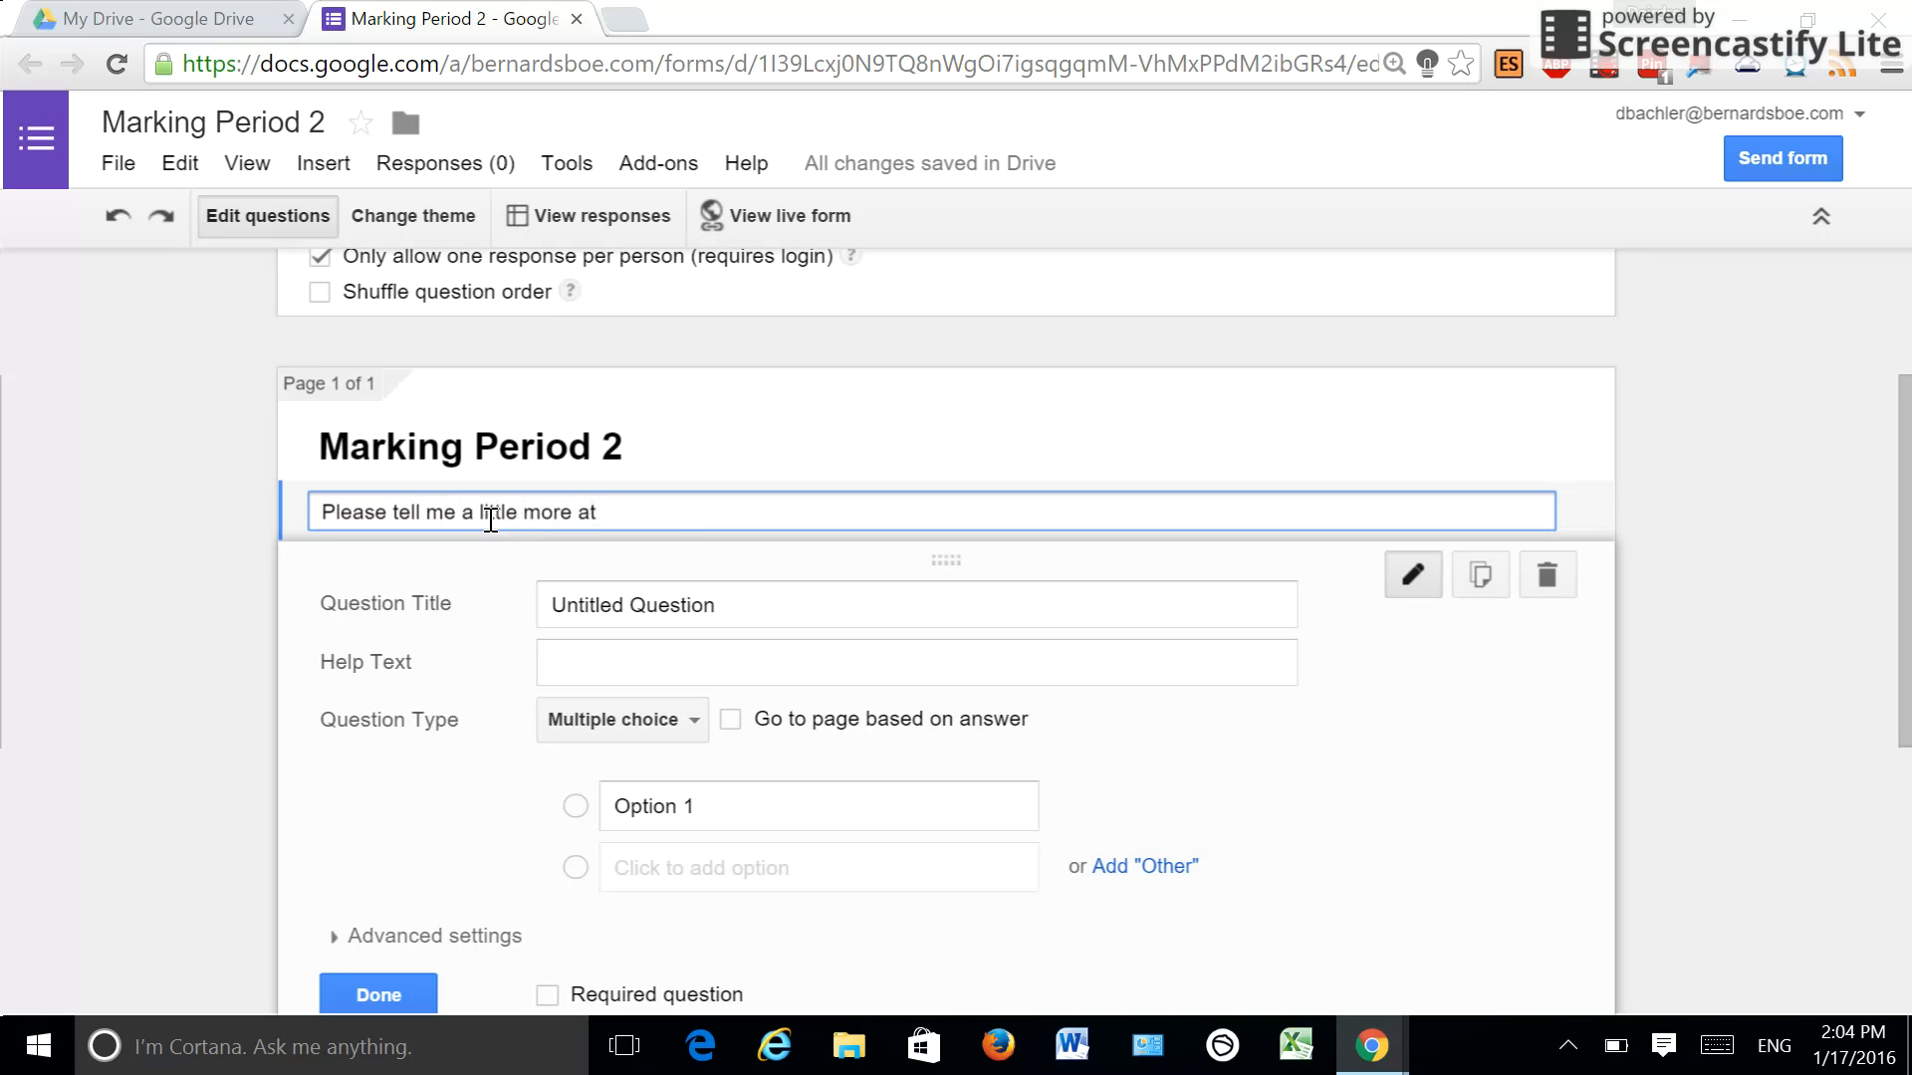
{"action": "type", "text": "bout how you liked activitie"}
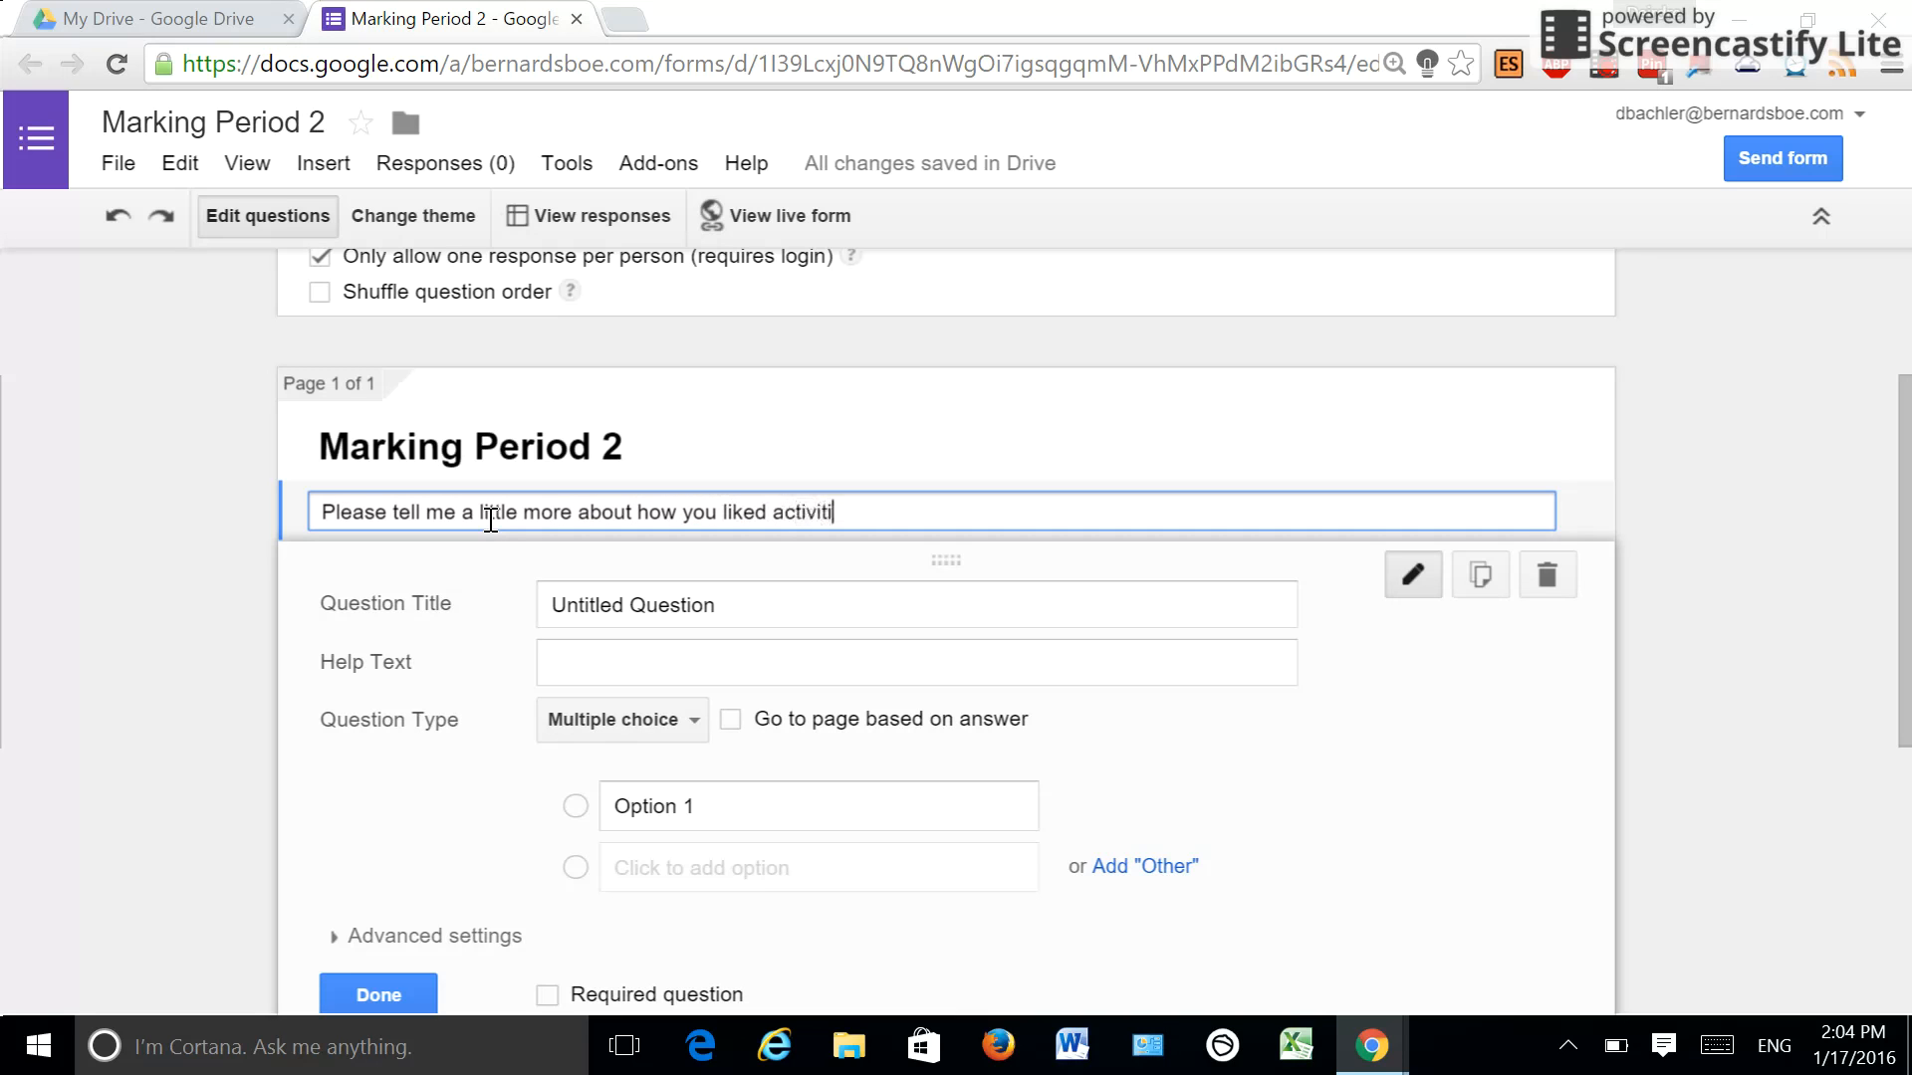
{"action": "key", "text": "BackSpace"}
{"action": "type", "text": "s this markig"}
{"action": "key", "text": "BackSpace"}
{"action": "type", "text": "ng period."}
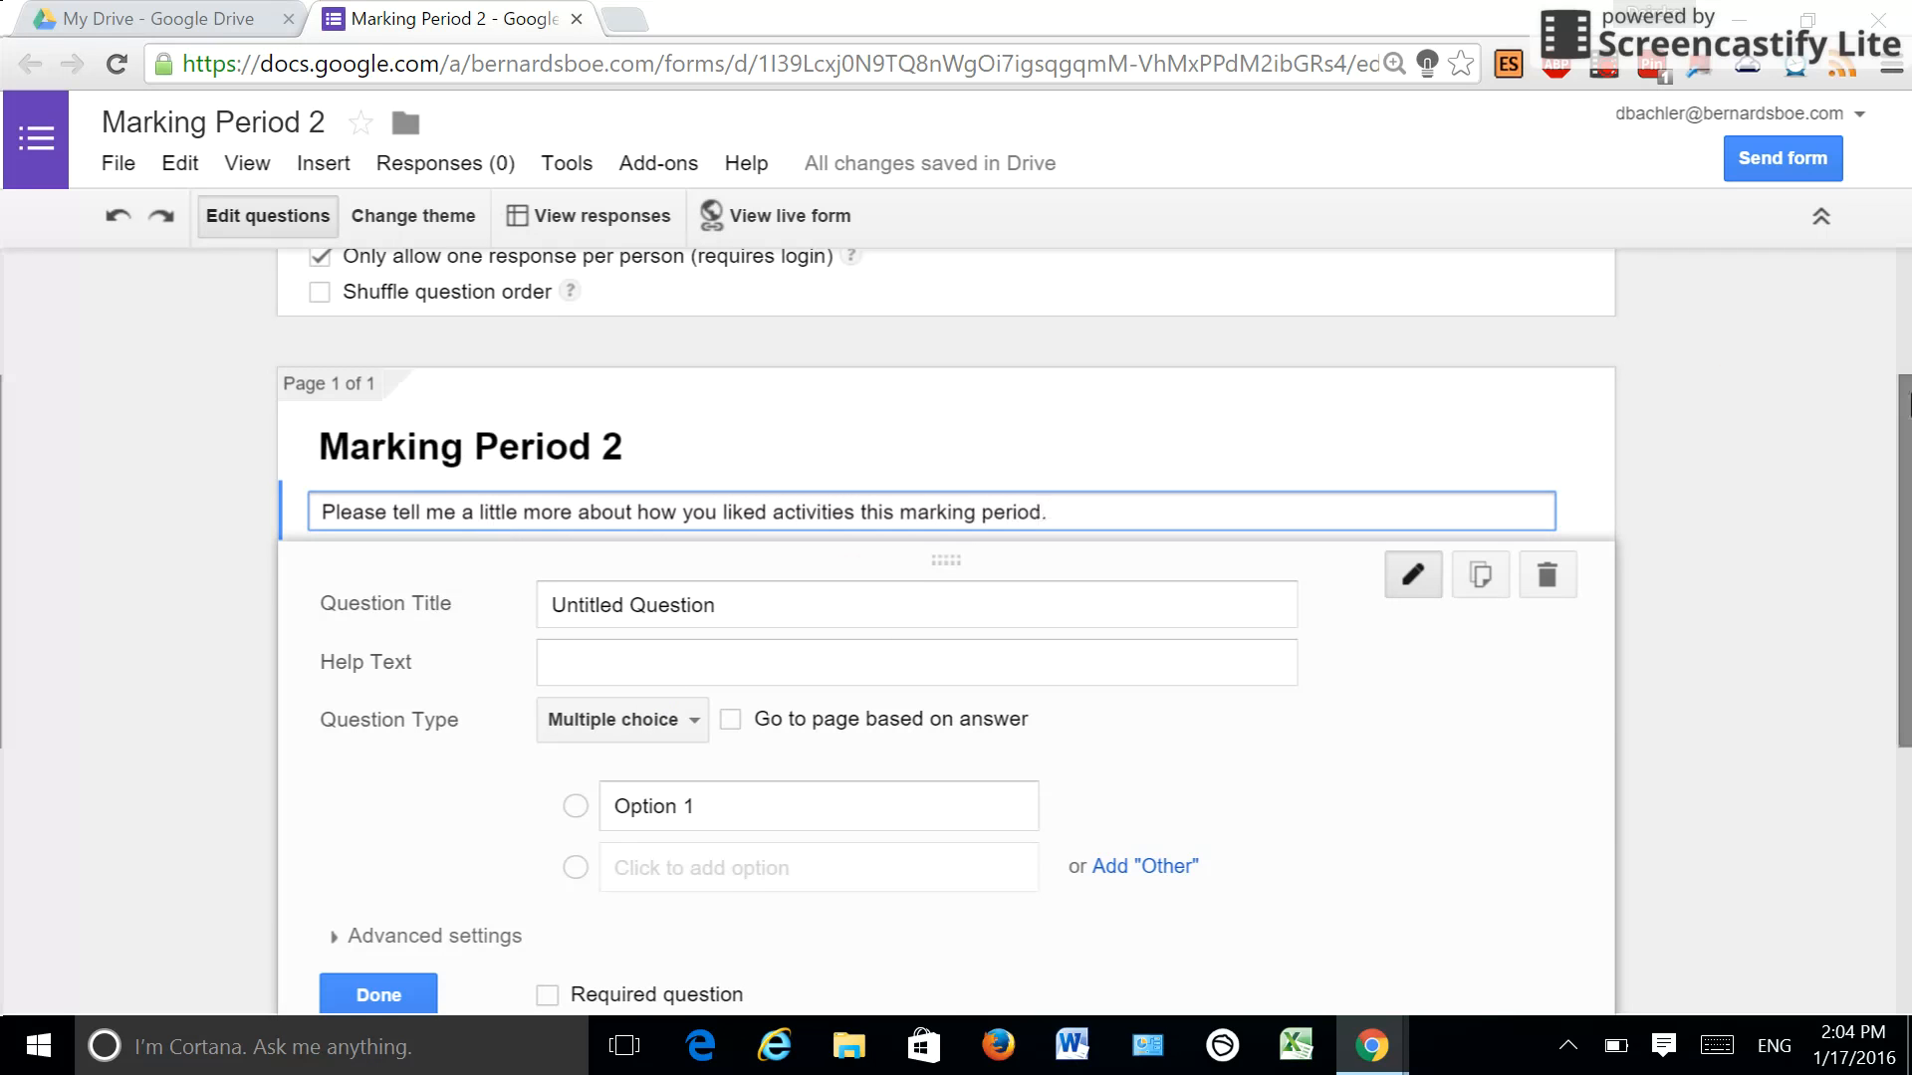
Step: Set the first question's title to "Did you like the speaking activity yesterday?"
{"action": "scroll", "coordinate": [1902, 518], "scroll_direction": "down", "scroll_amount": 2}
{"action": "scroll", "coordinate": [1902, 522], "scroll_direction": "down", "scroll_amount": 1}
{"action": "left_click_drag", "start_coordinate": [1900, 520], "coordinate": [1900, 495]}
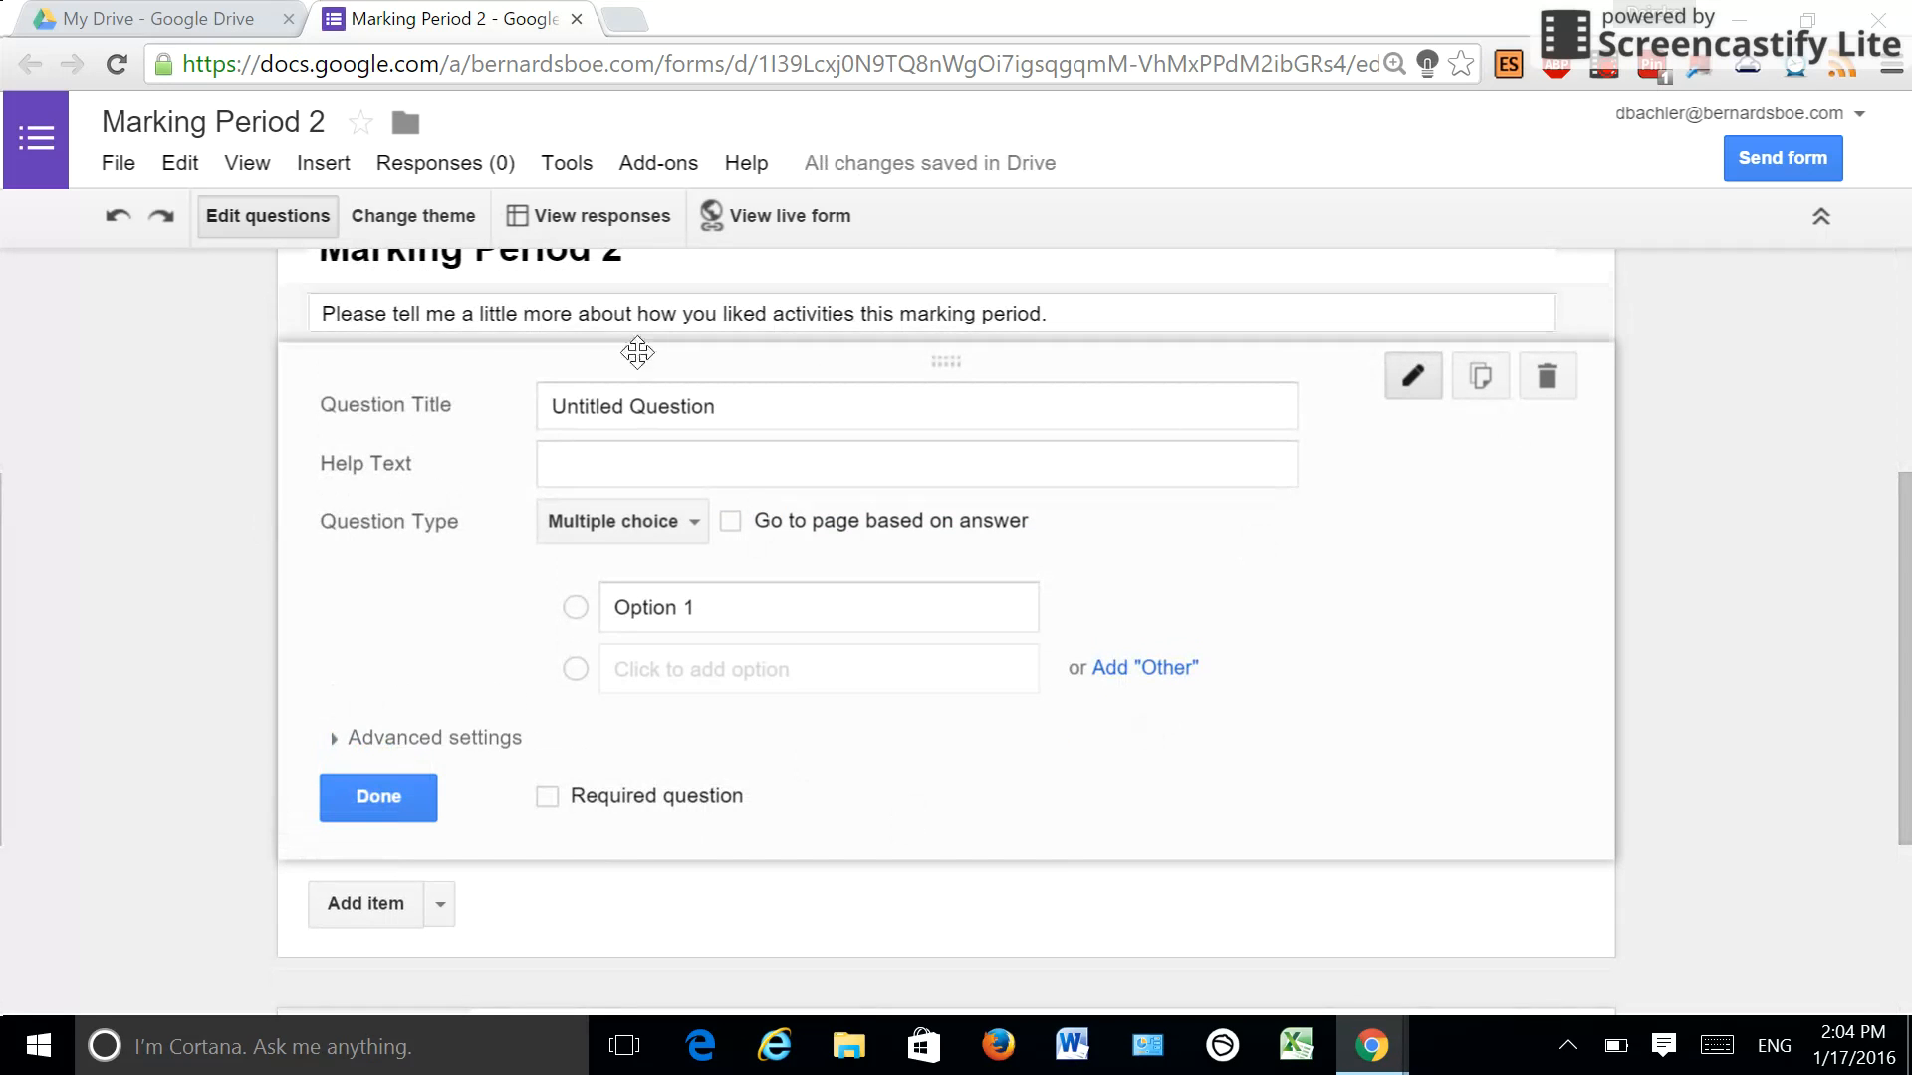
{"action": "left_click_drag", "start_coordinate": [715, 397], "coordinate": [552, 405]}
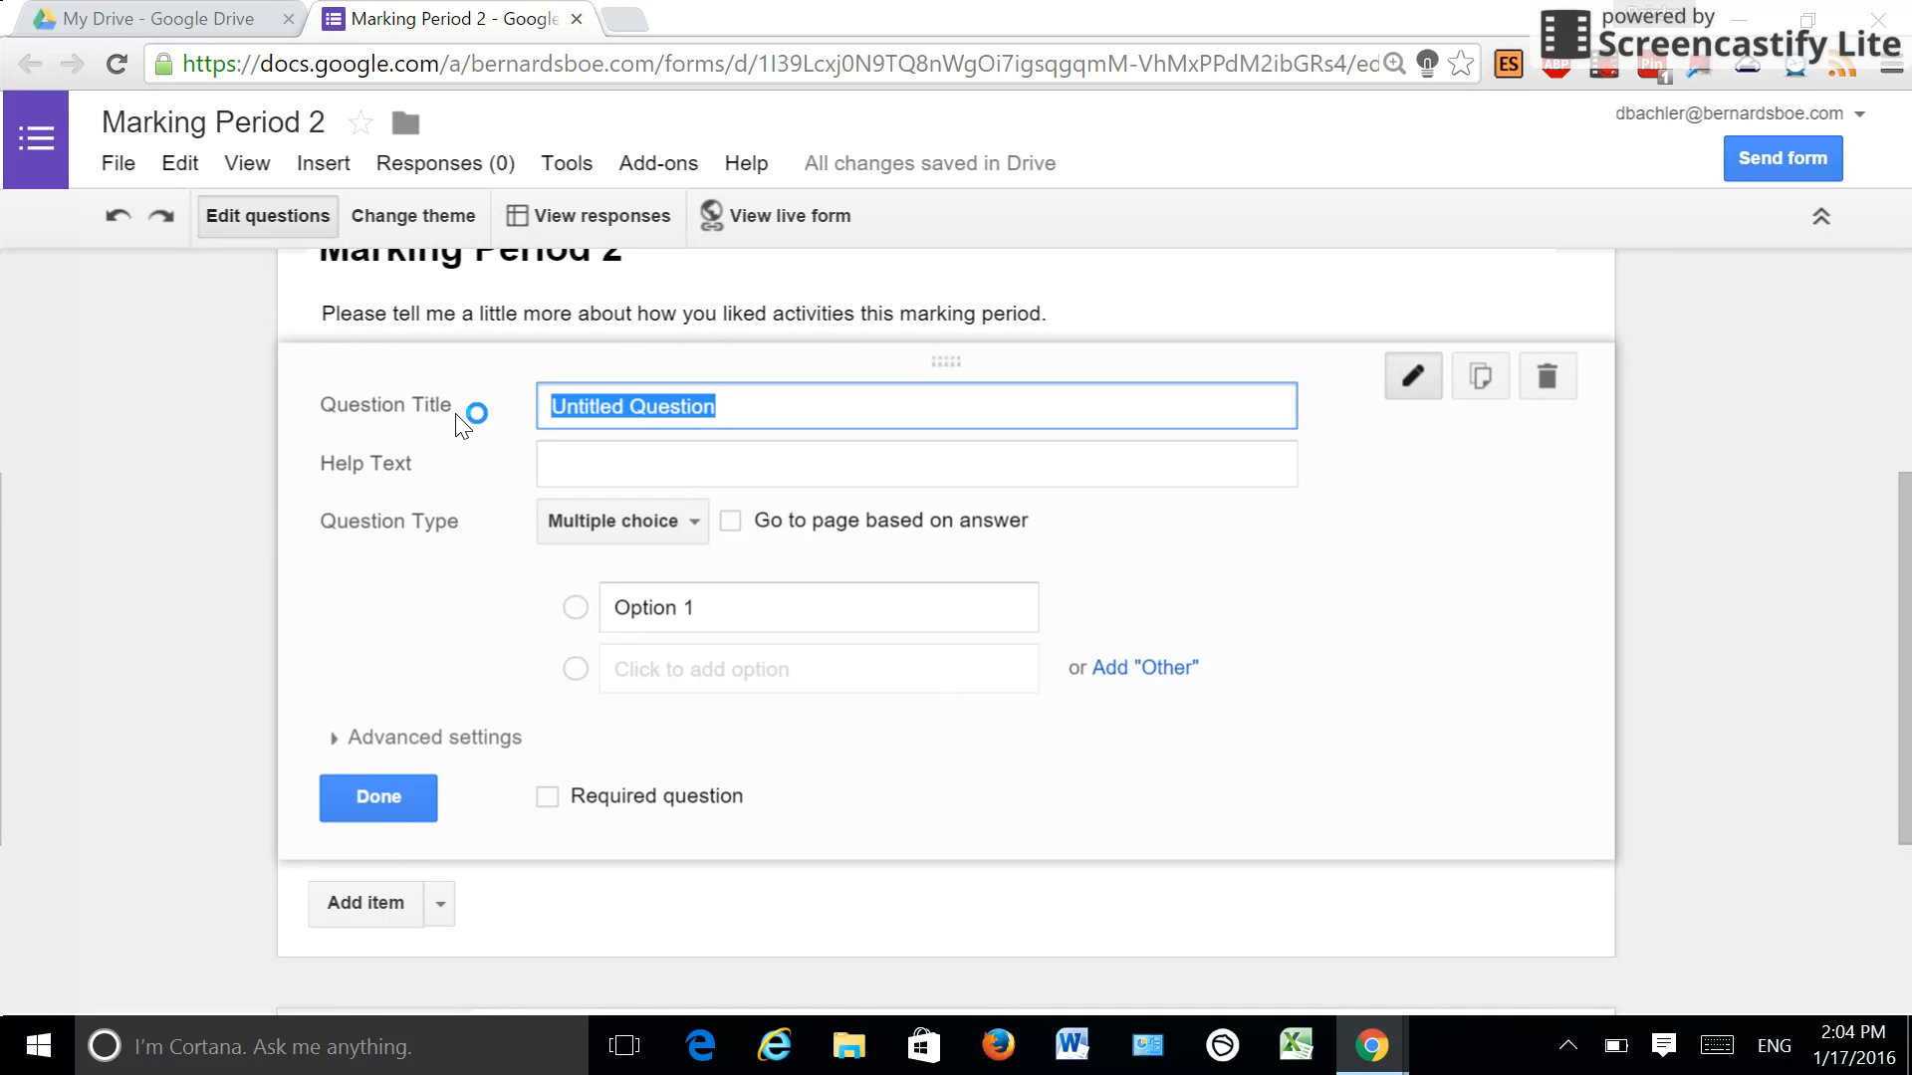
{"action": "type", "text": "Did tpy"}
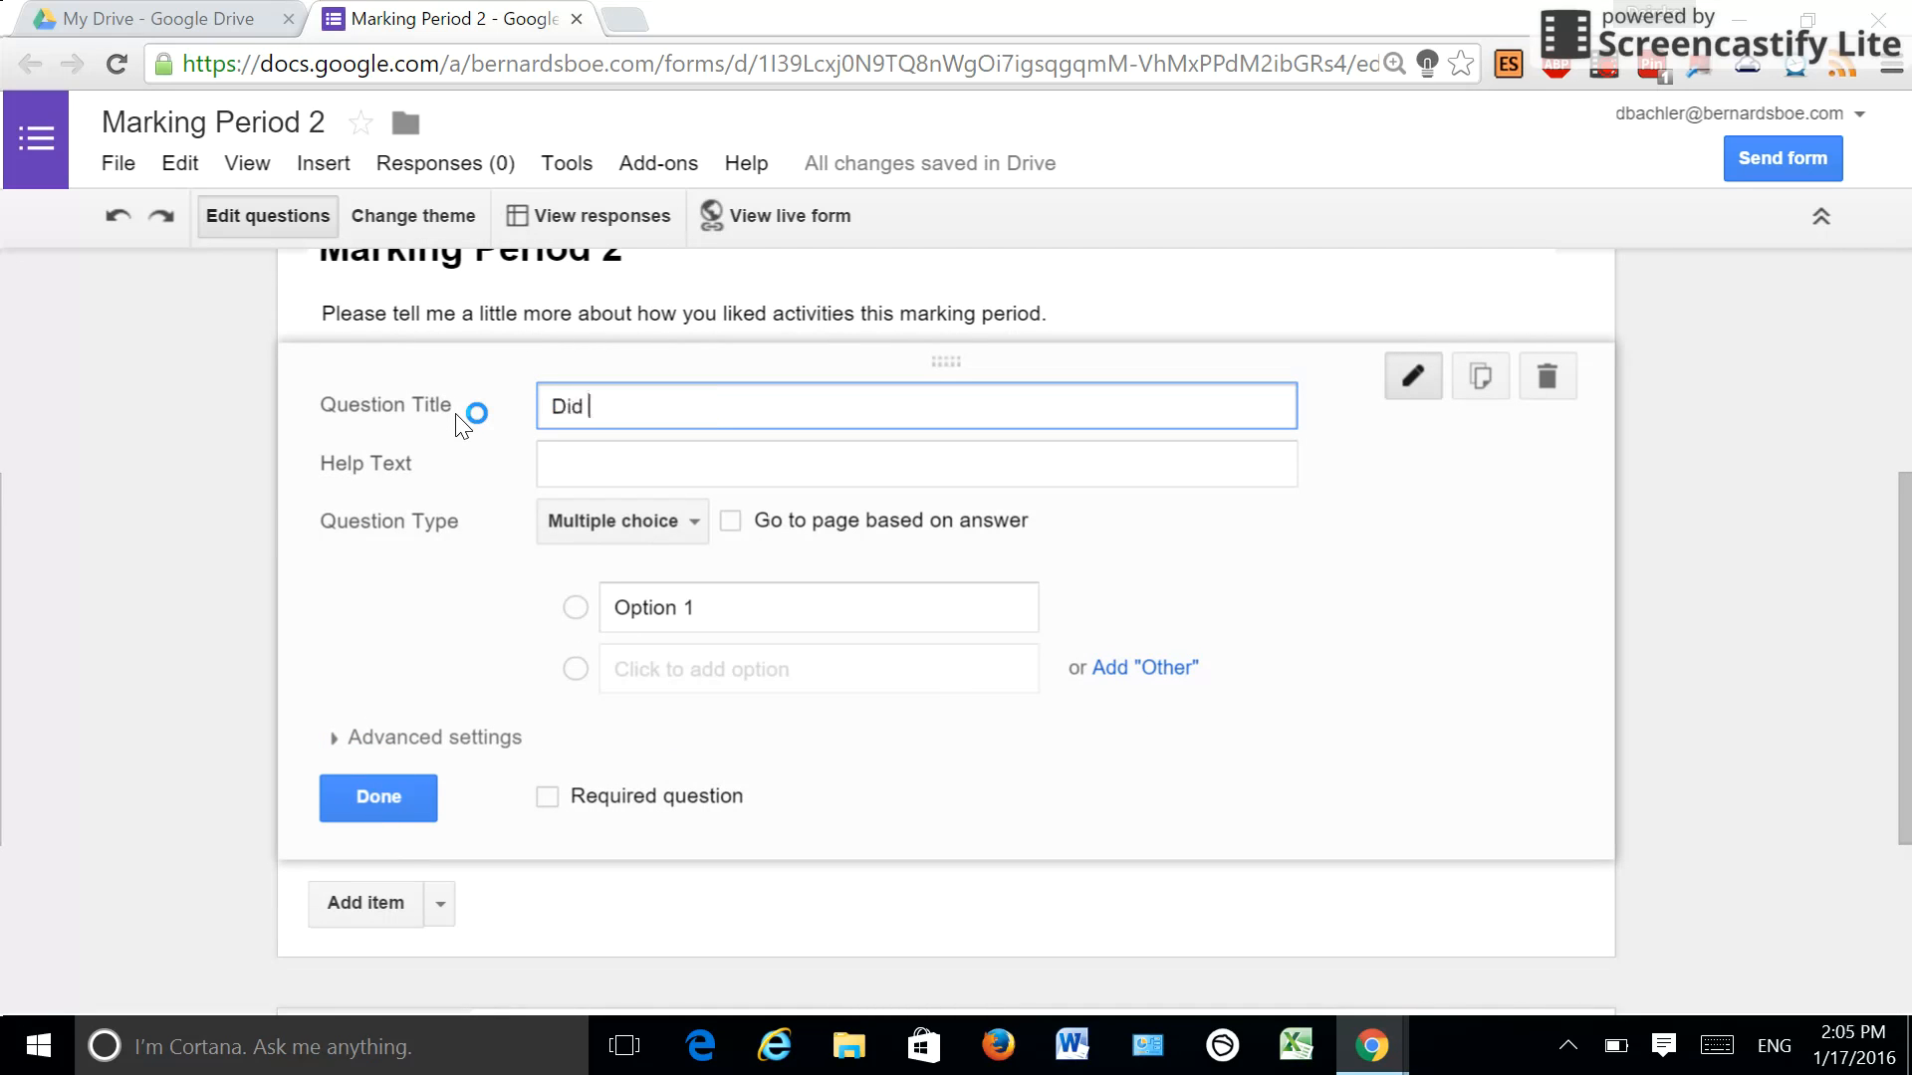
{"action": "key", "text": "BackSpace"}
{"action": "key", "text": "BackSpace"}
{"action": "key", "text": "BackSpace"}
{"action": "type", "text": "you like the speaking ac"}
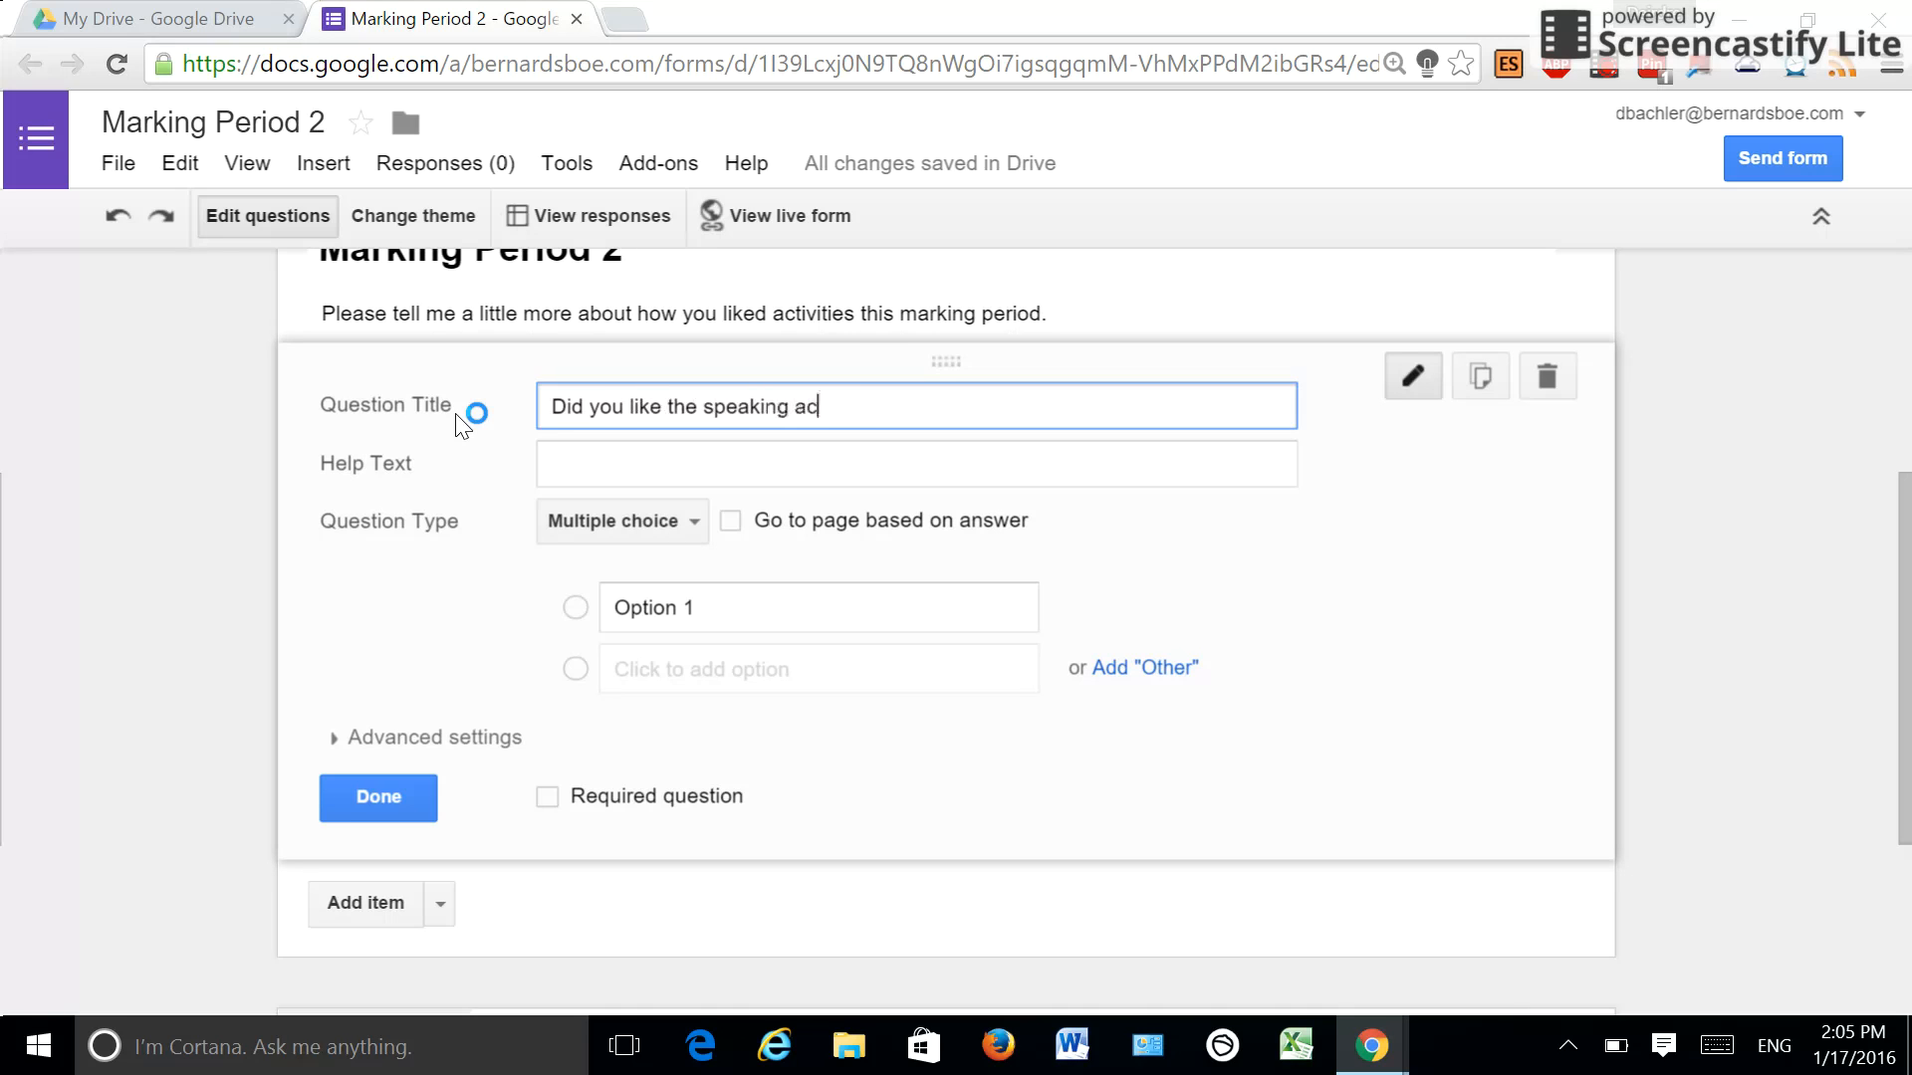
{"action": "type", "text": "tivitiy yesterda"}
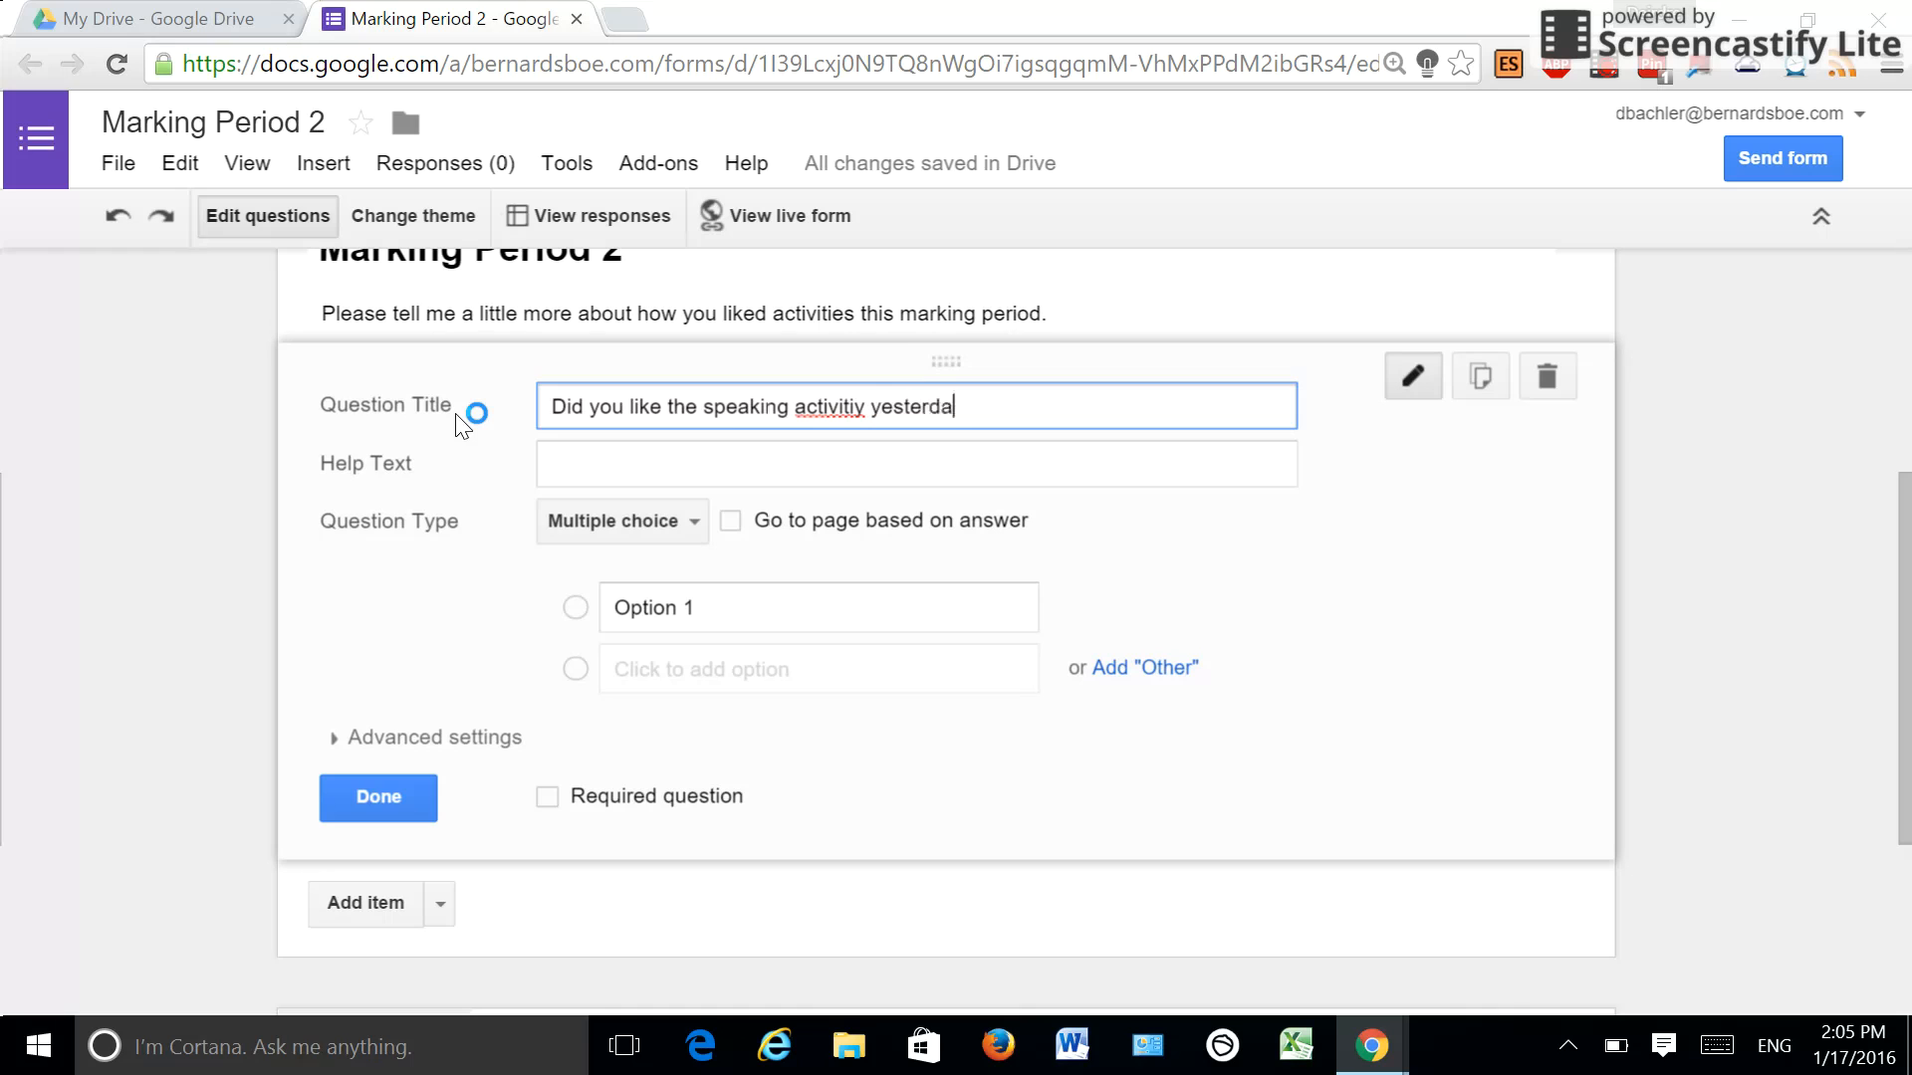
{"action": "type", "text": "y?"}
{"action": "left_click", "coordinate": [855, 410]}
{"action": "key", "text": "BackSpace"}
{"action": "left_click", "coordinate": [1205, 405]}
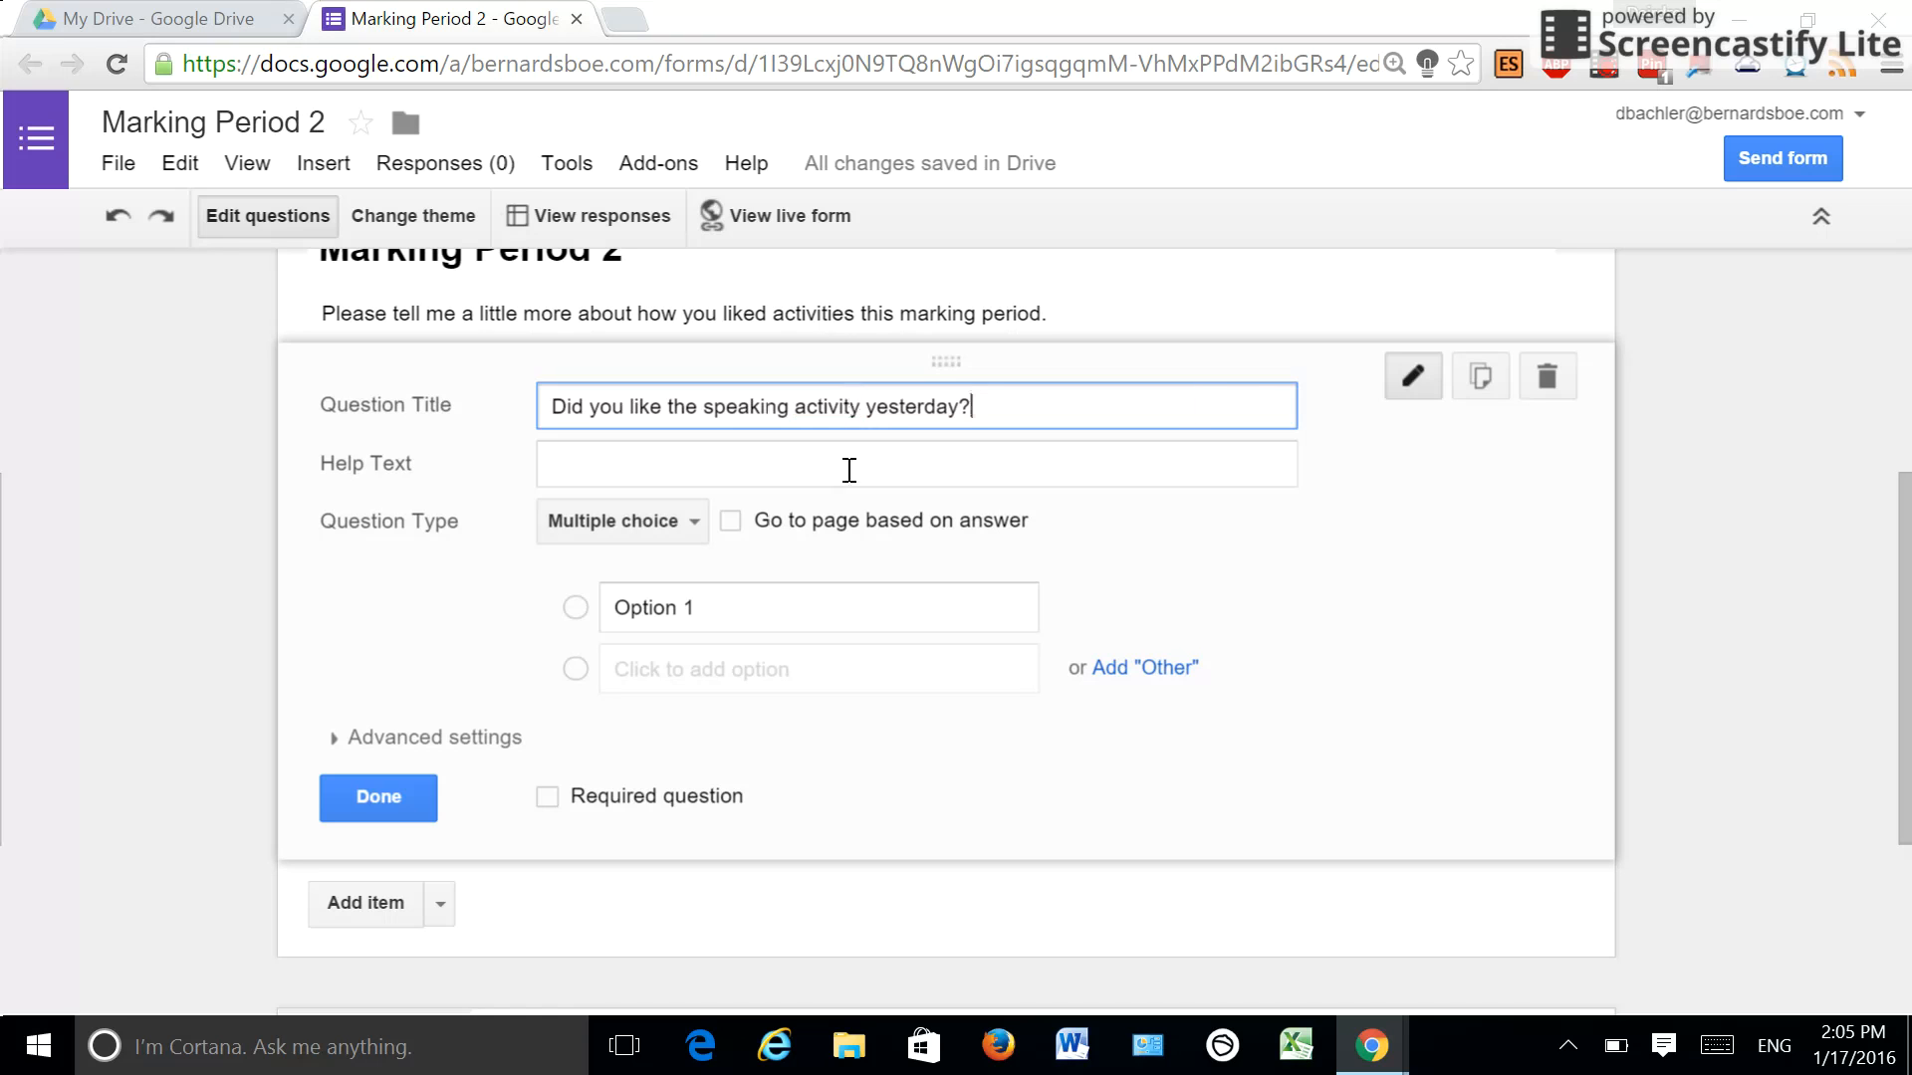
Step: Add the help text "We talked to each other about family members." to the question
{"action": "left_click", "coordinate": [781, 466]}
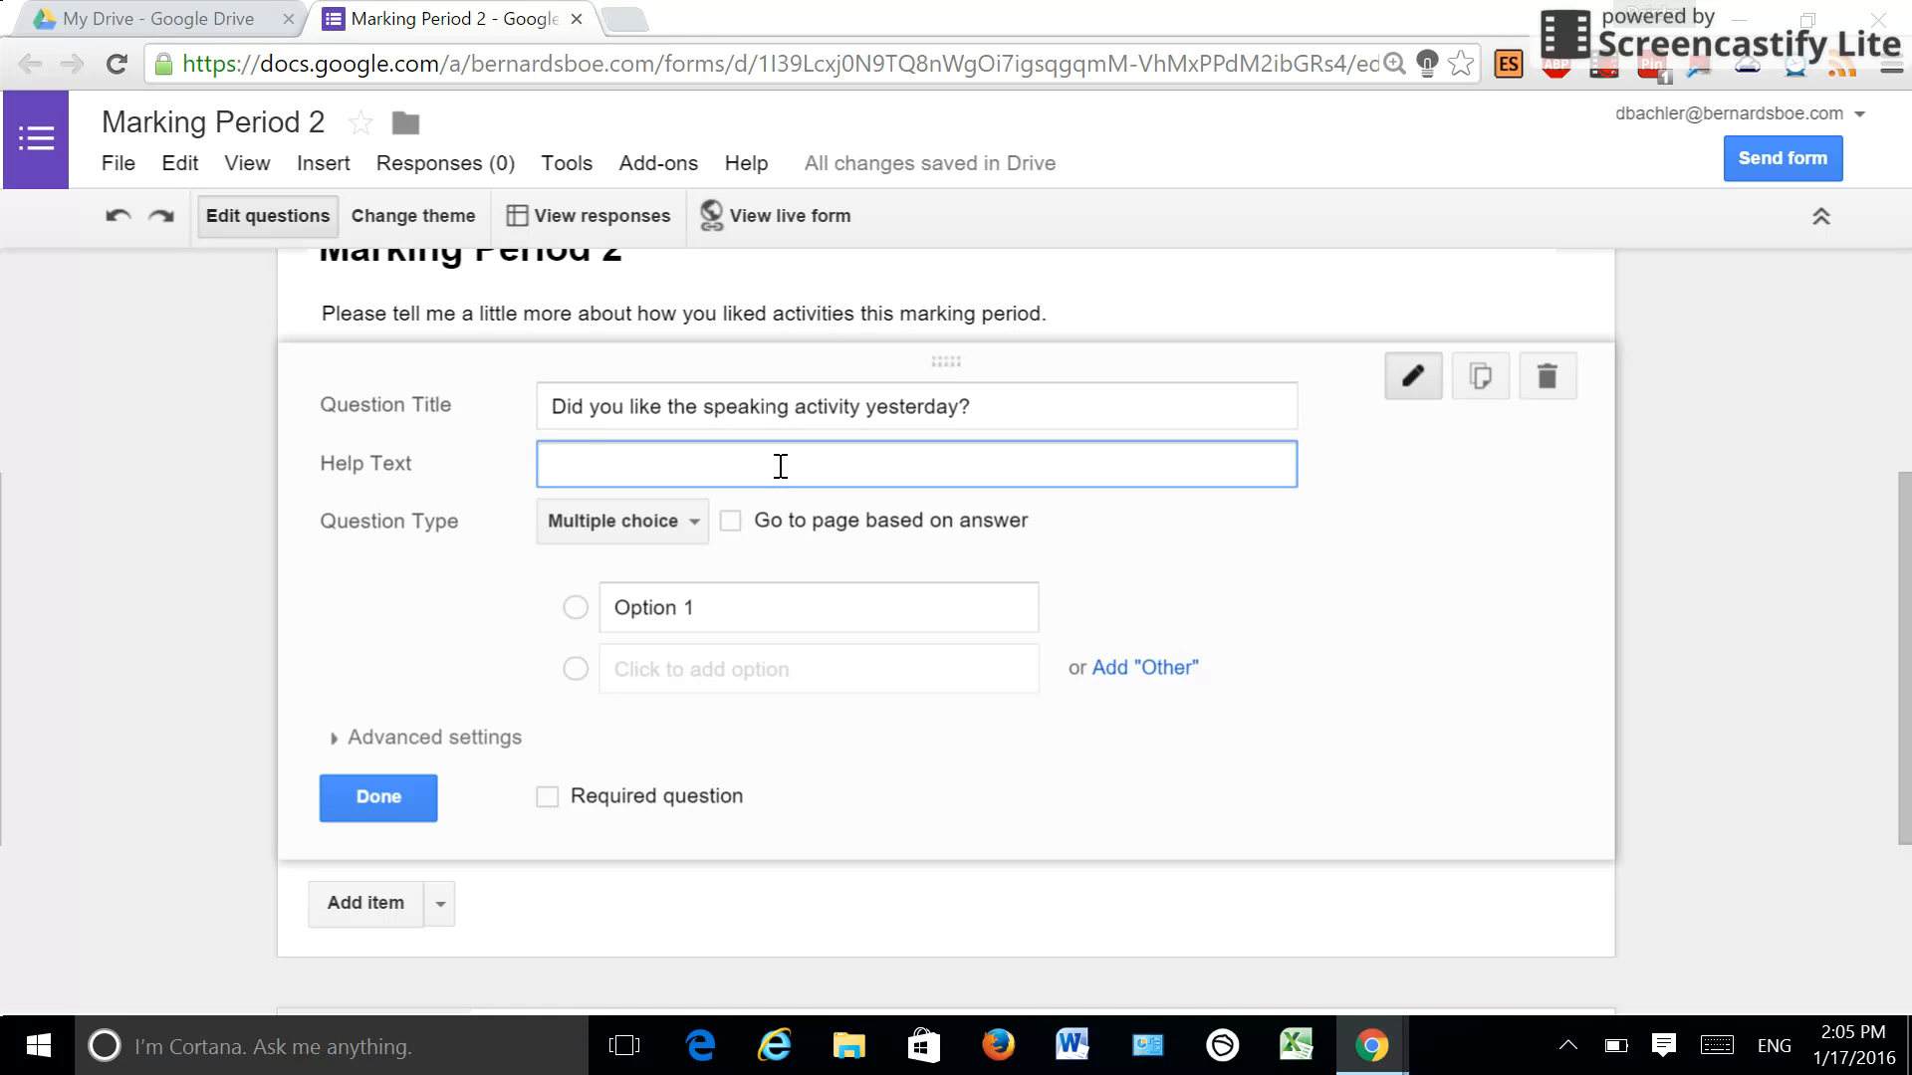
{"action": "type", "text": "We talked to each othe"}
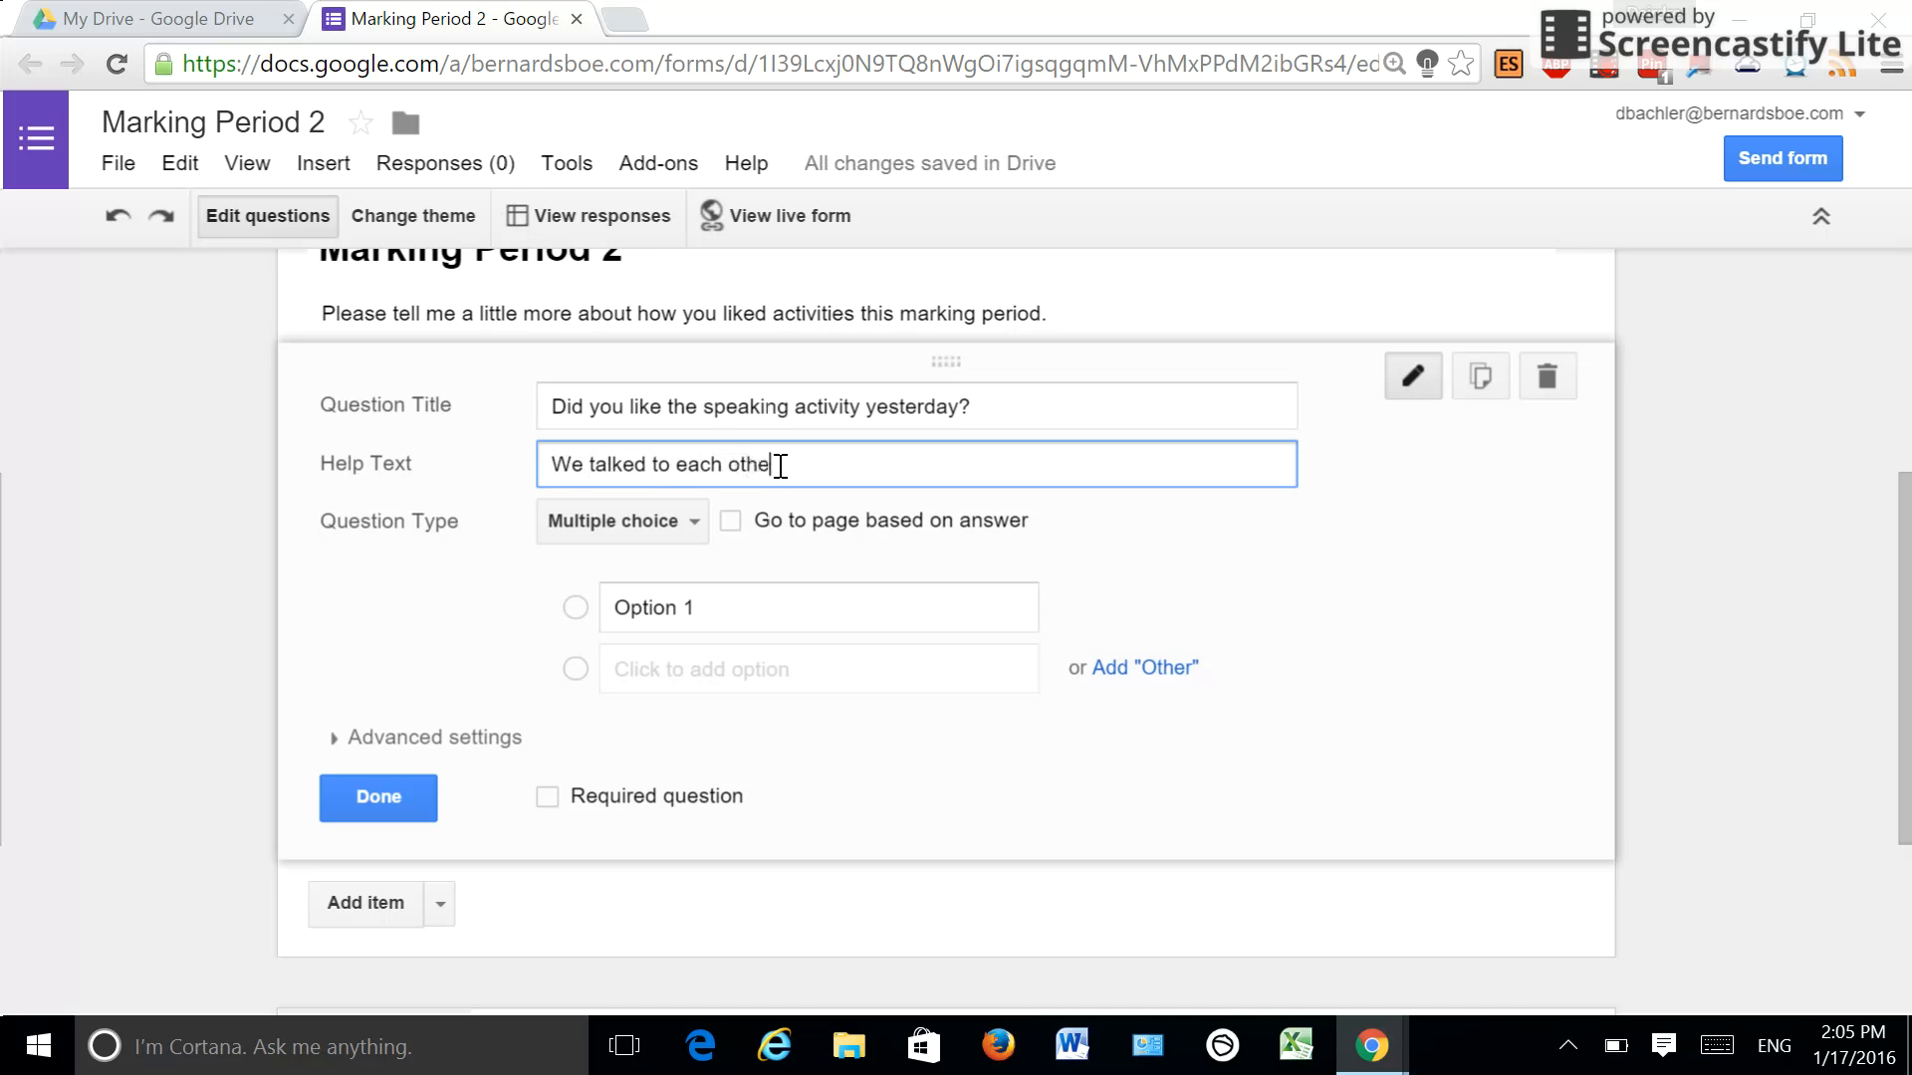
{"action": "type", "text": "r about family members."}
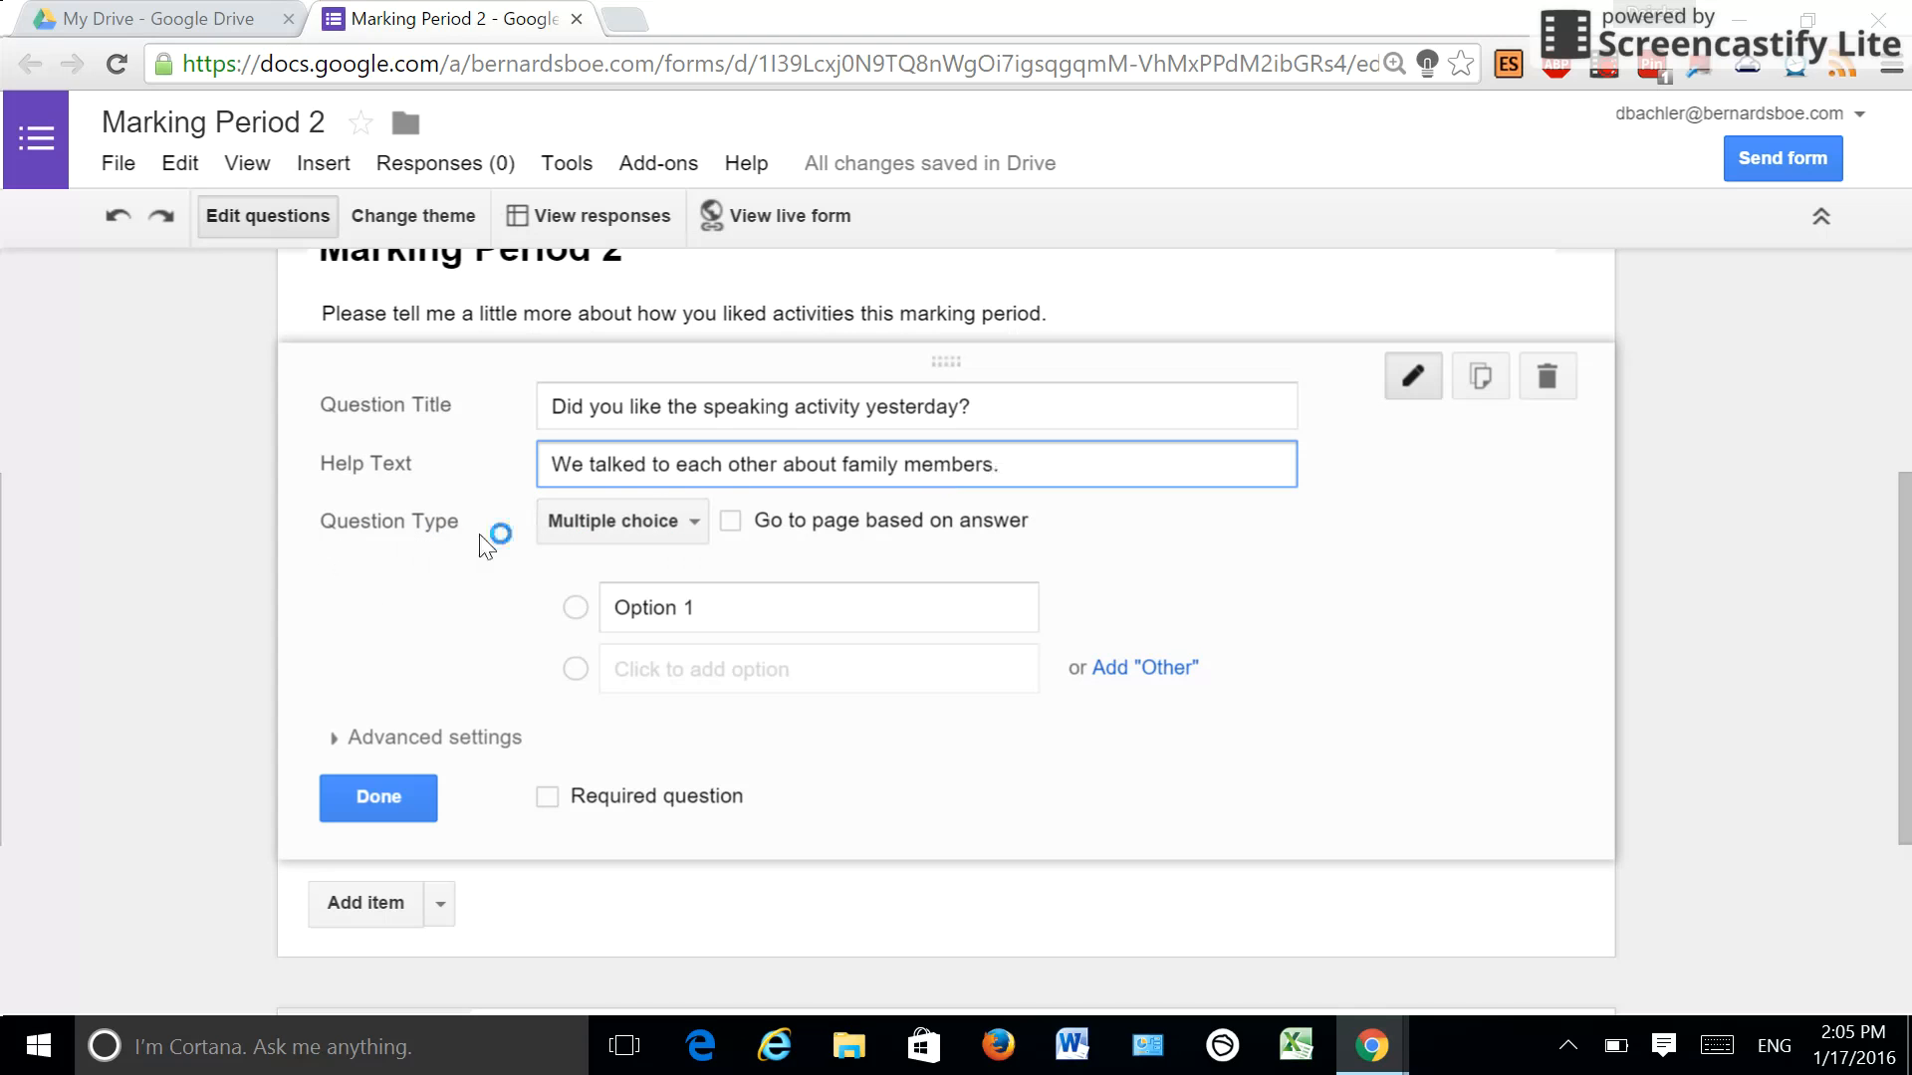
Step: Keep the question as multiple choice and enter the answer options "yes" and "No"
{"action": "left_click", "coordinate": [679, 528]}
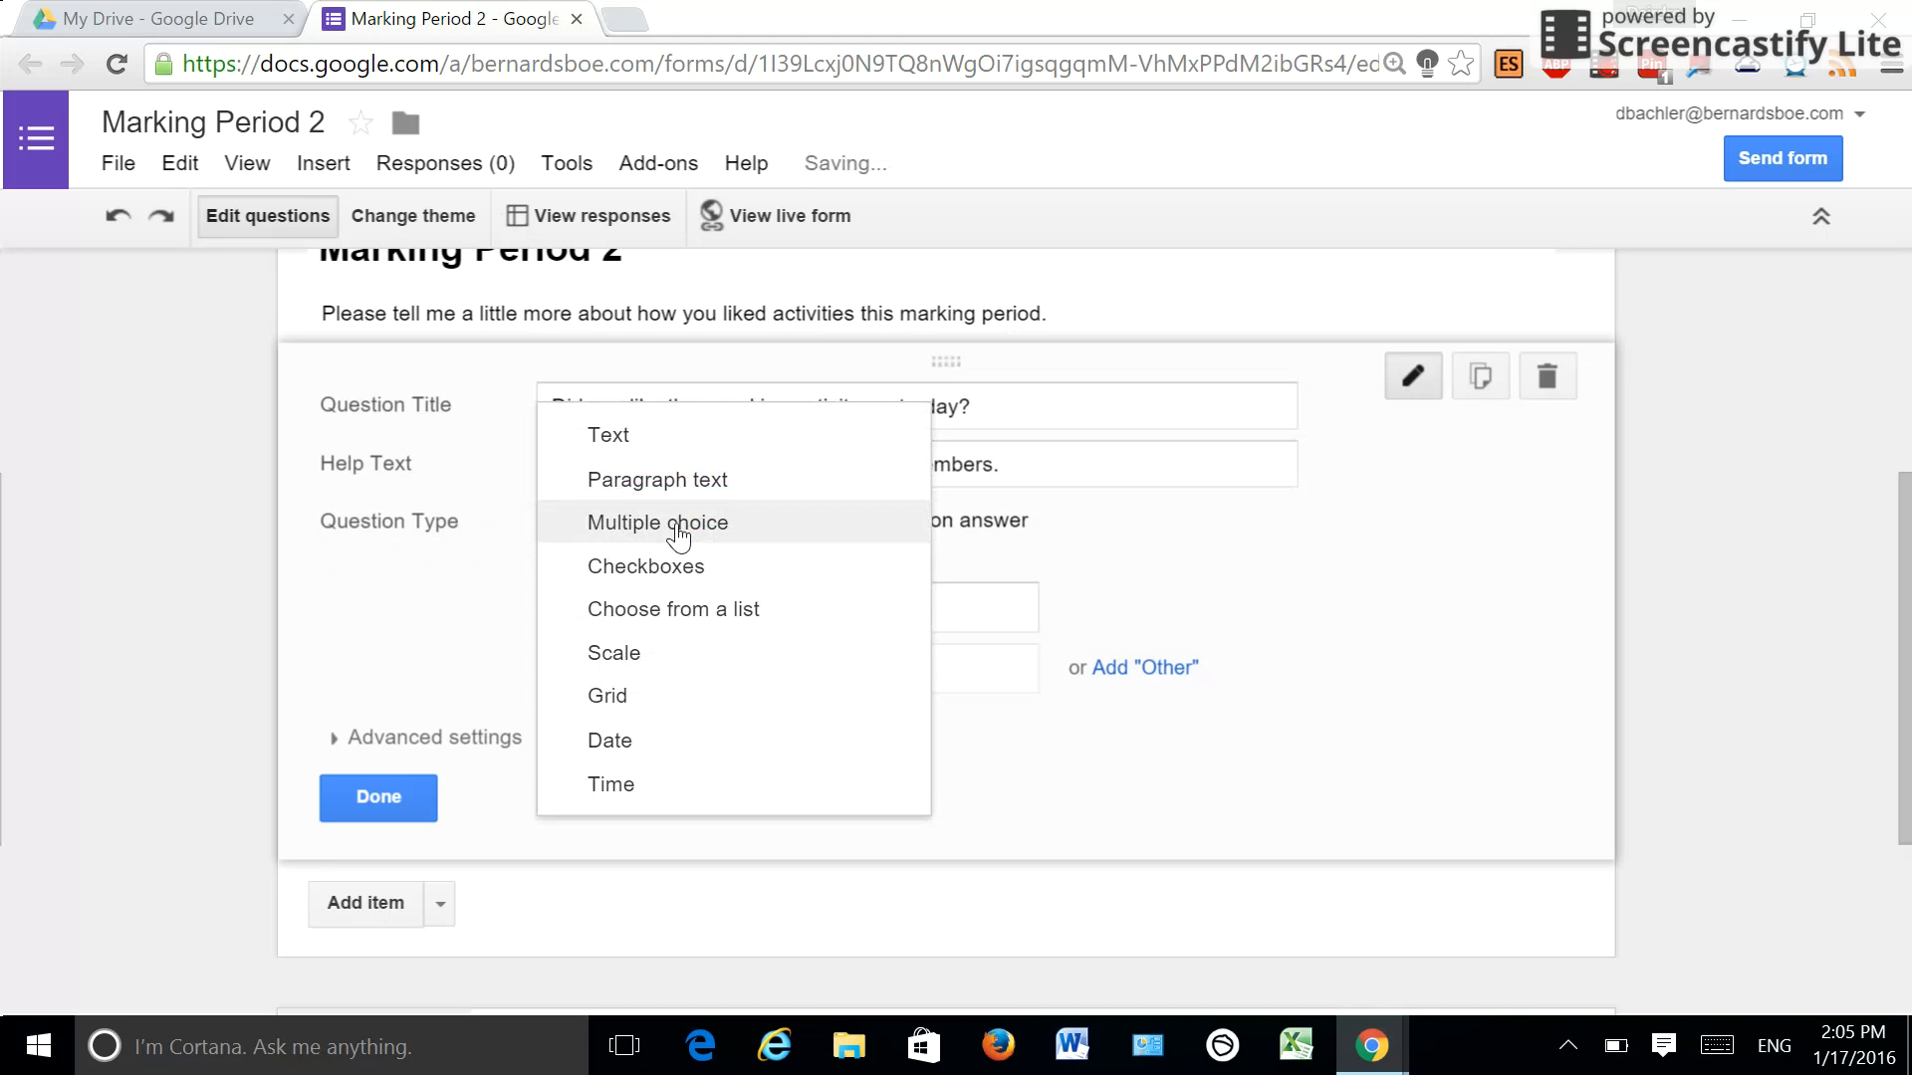
{"action": "left_click", "coordinate": [677, 532]}
{"action": "left_click", "coordinate": [734, 603]}
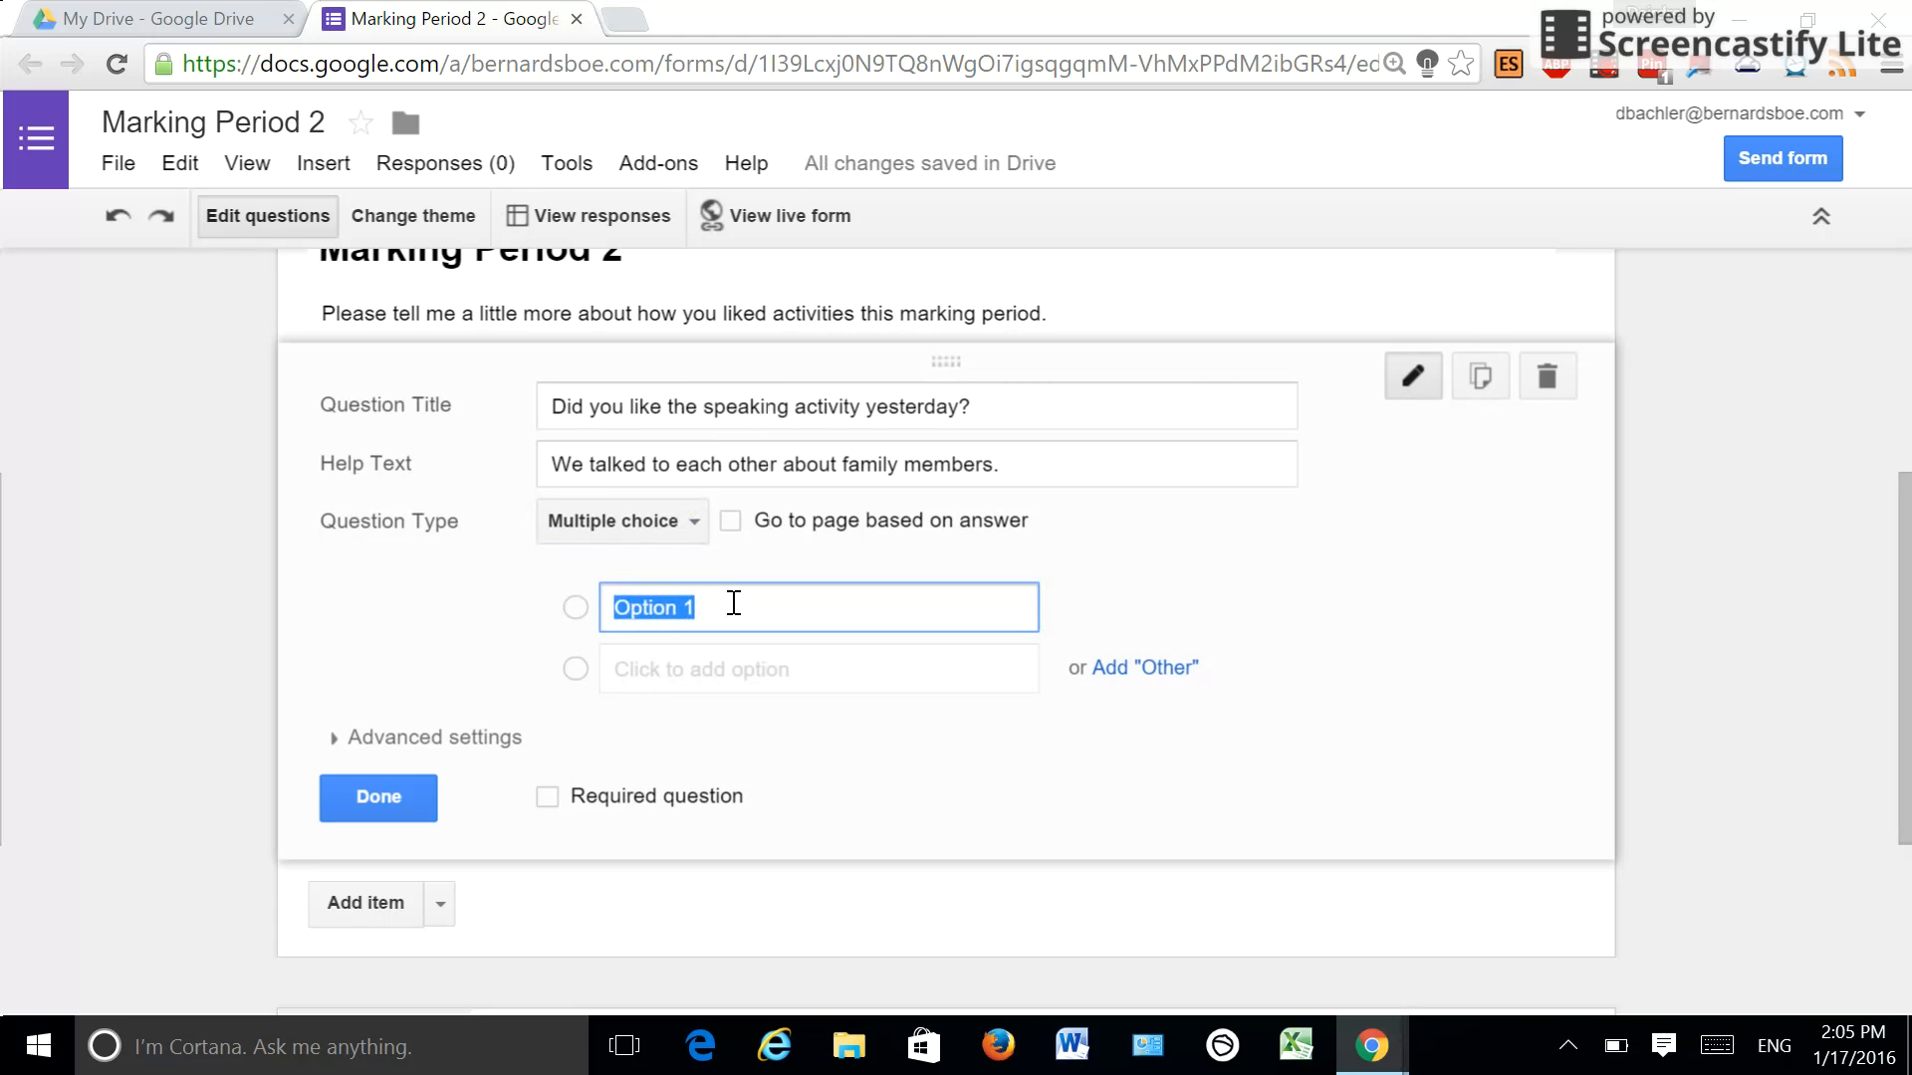
{"action": "type", "text": "yes"}
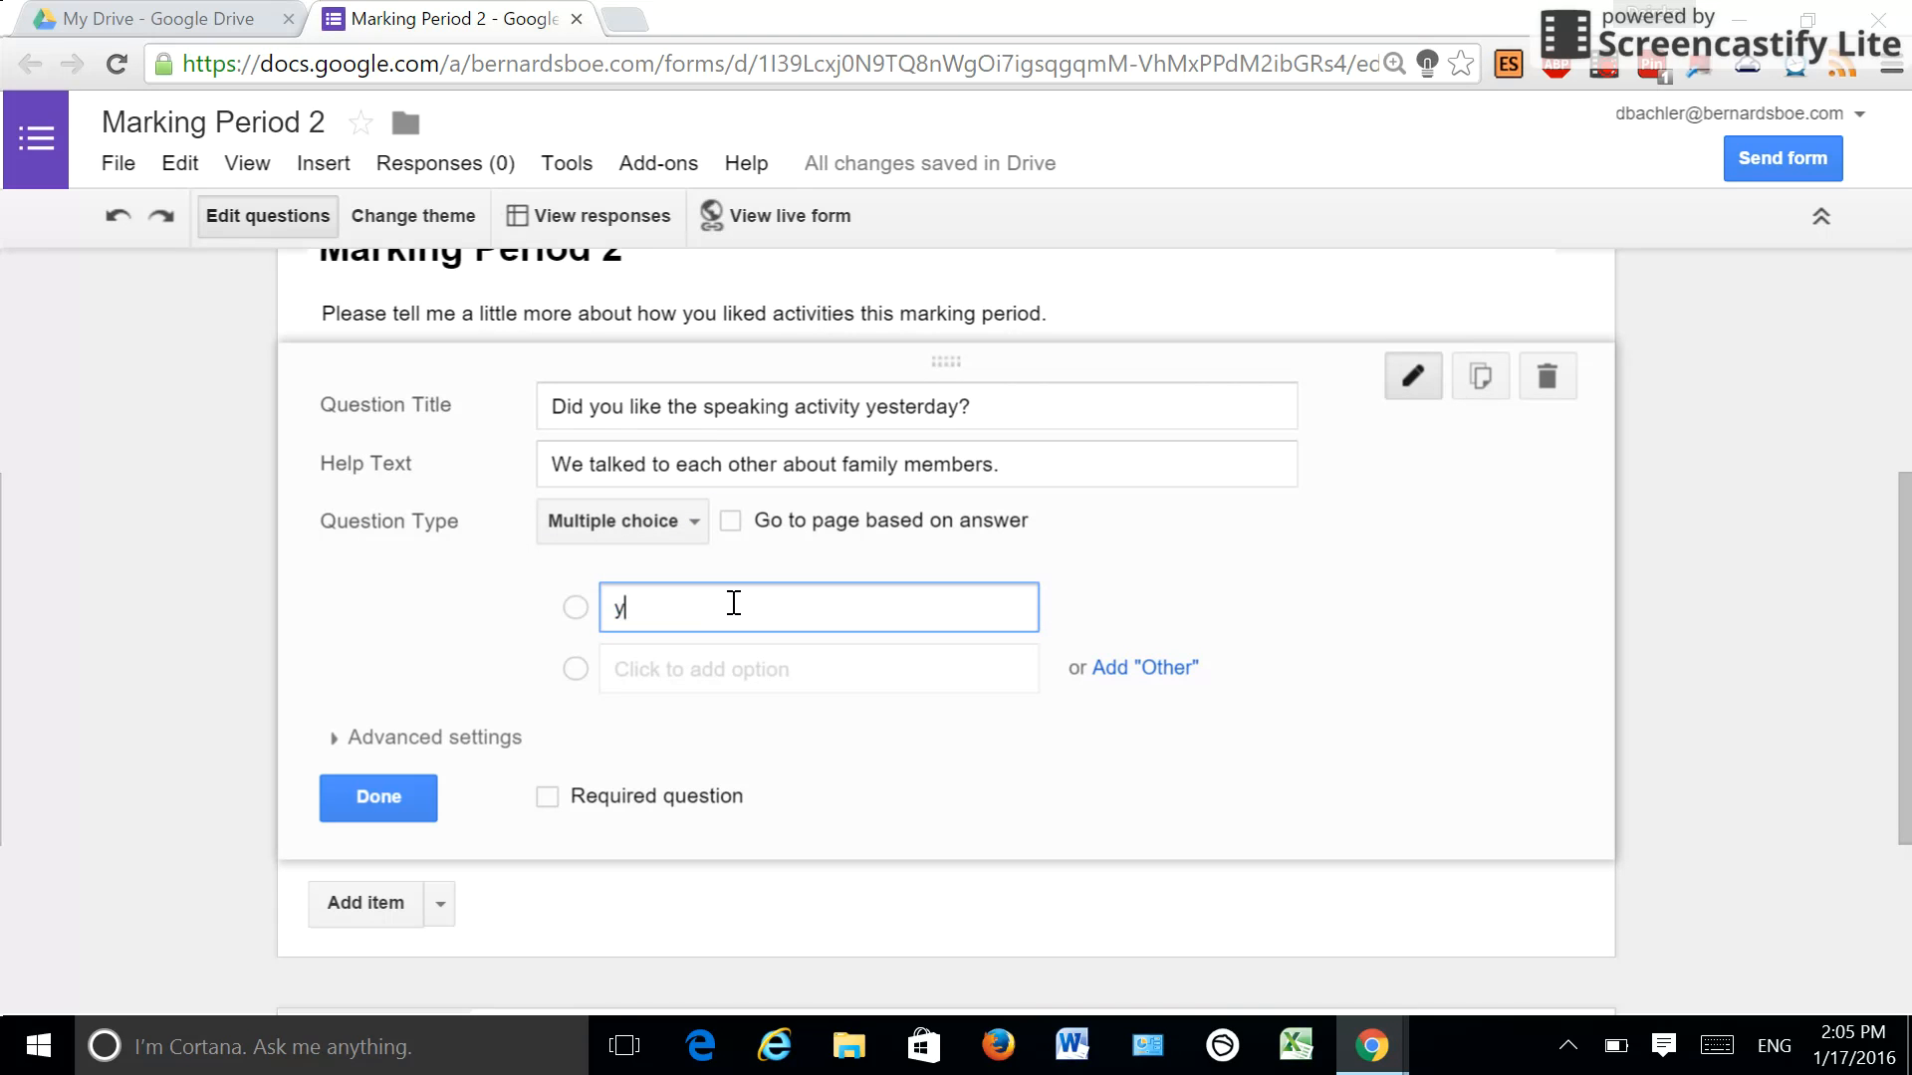
{"action": "left_click", "coordinate": [737, 672]}
{"action": "type", "text": "No"}
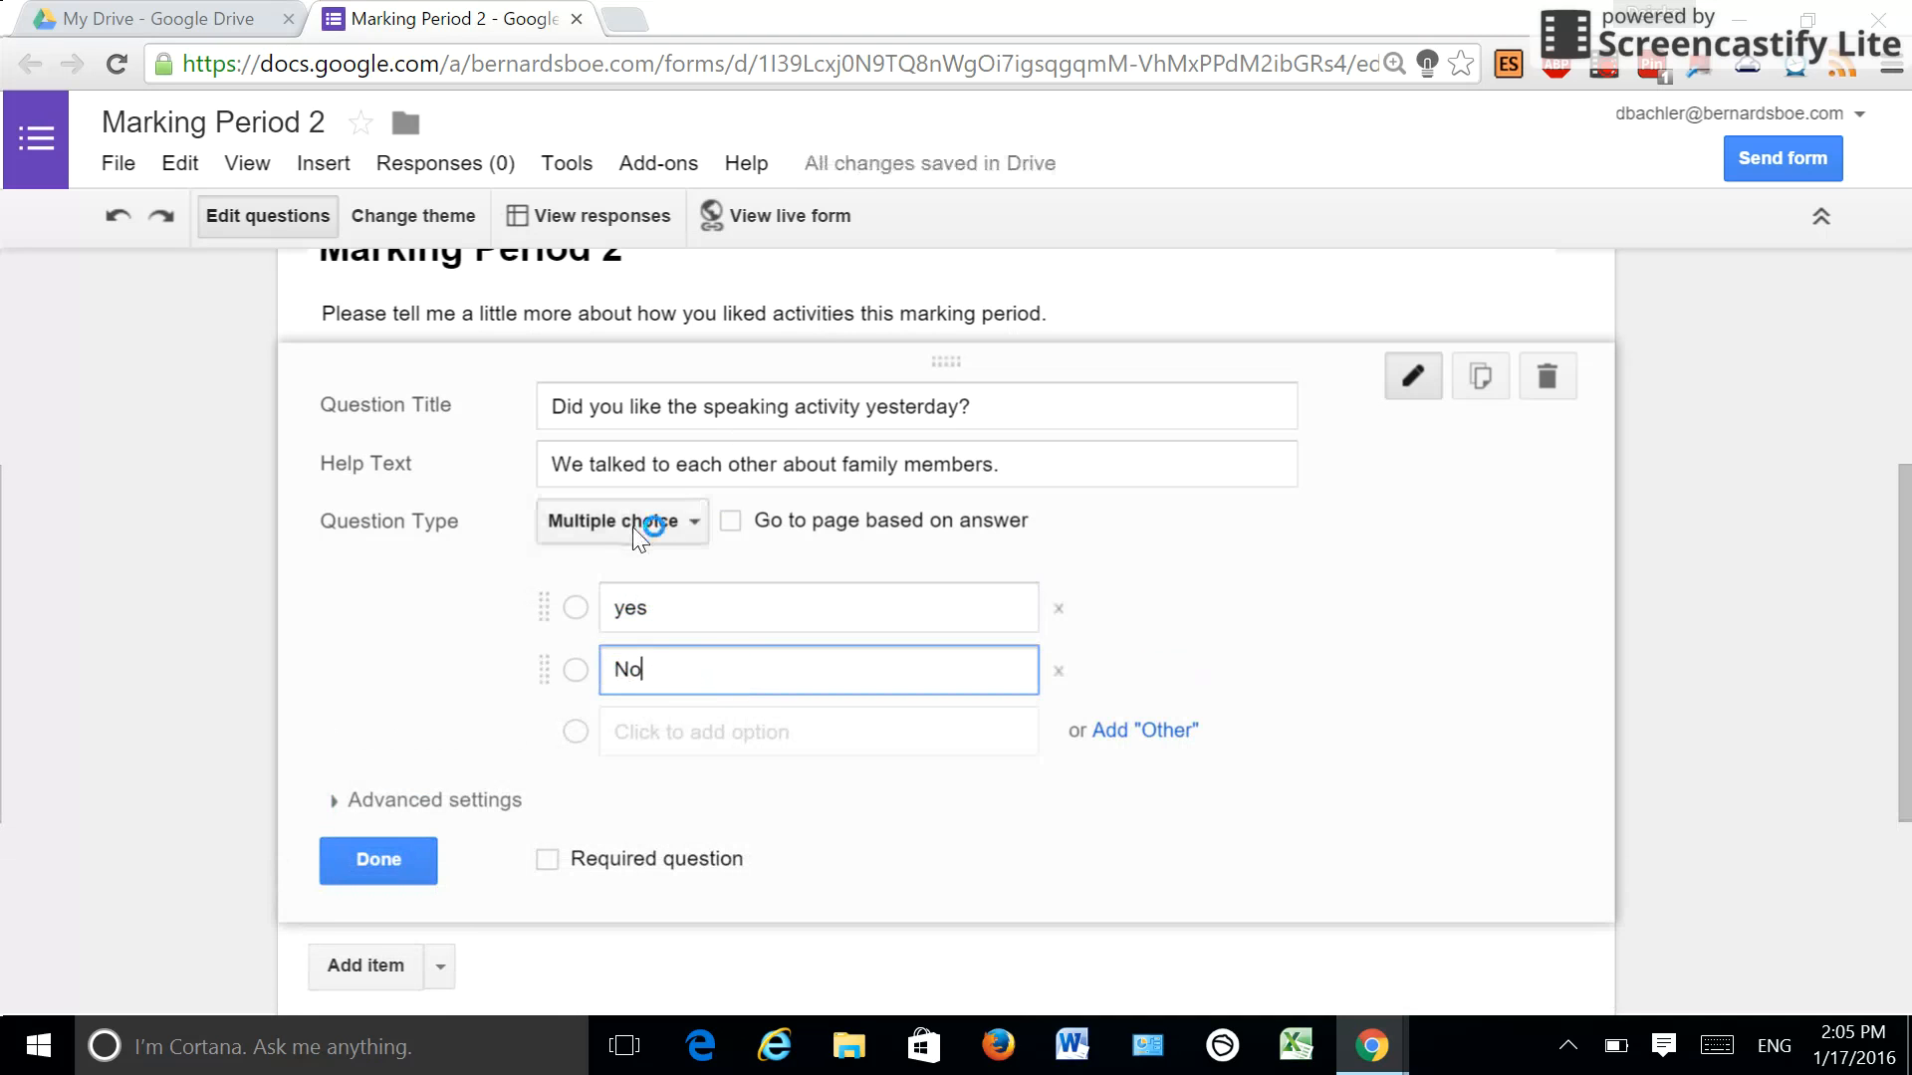
Step: Change the question type to Checkboxes and add a third answer option, "Sort of"
{"action": "left_click", "coordinate": [634, 524]}
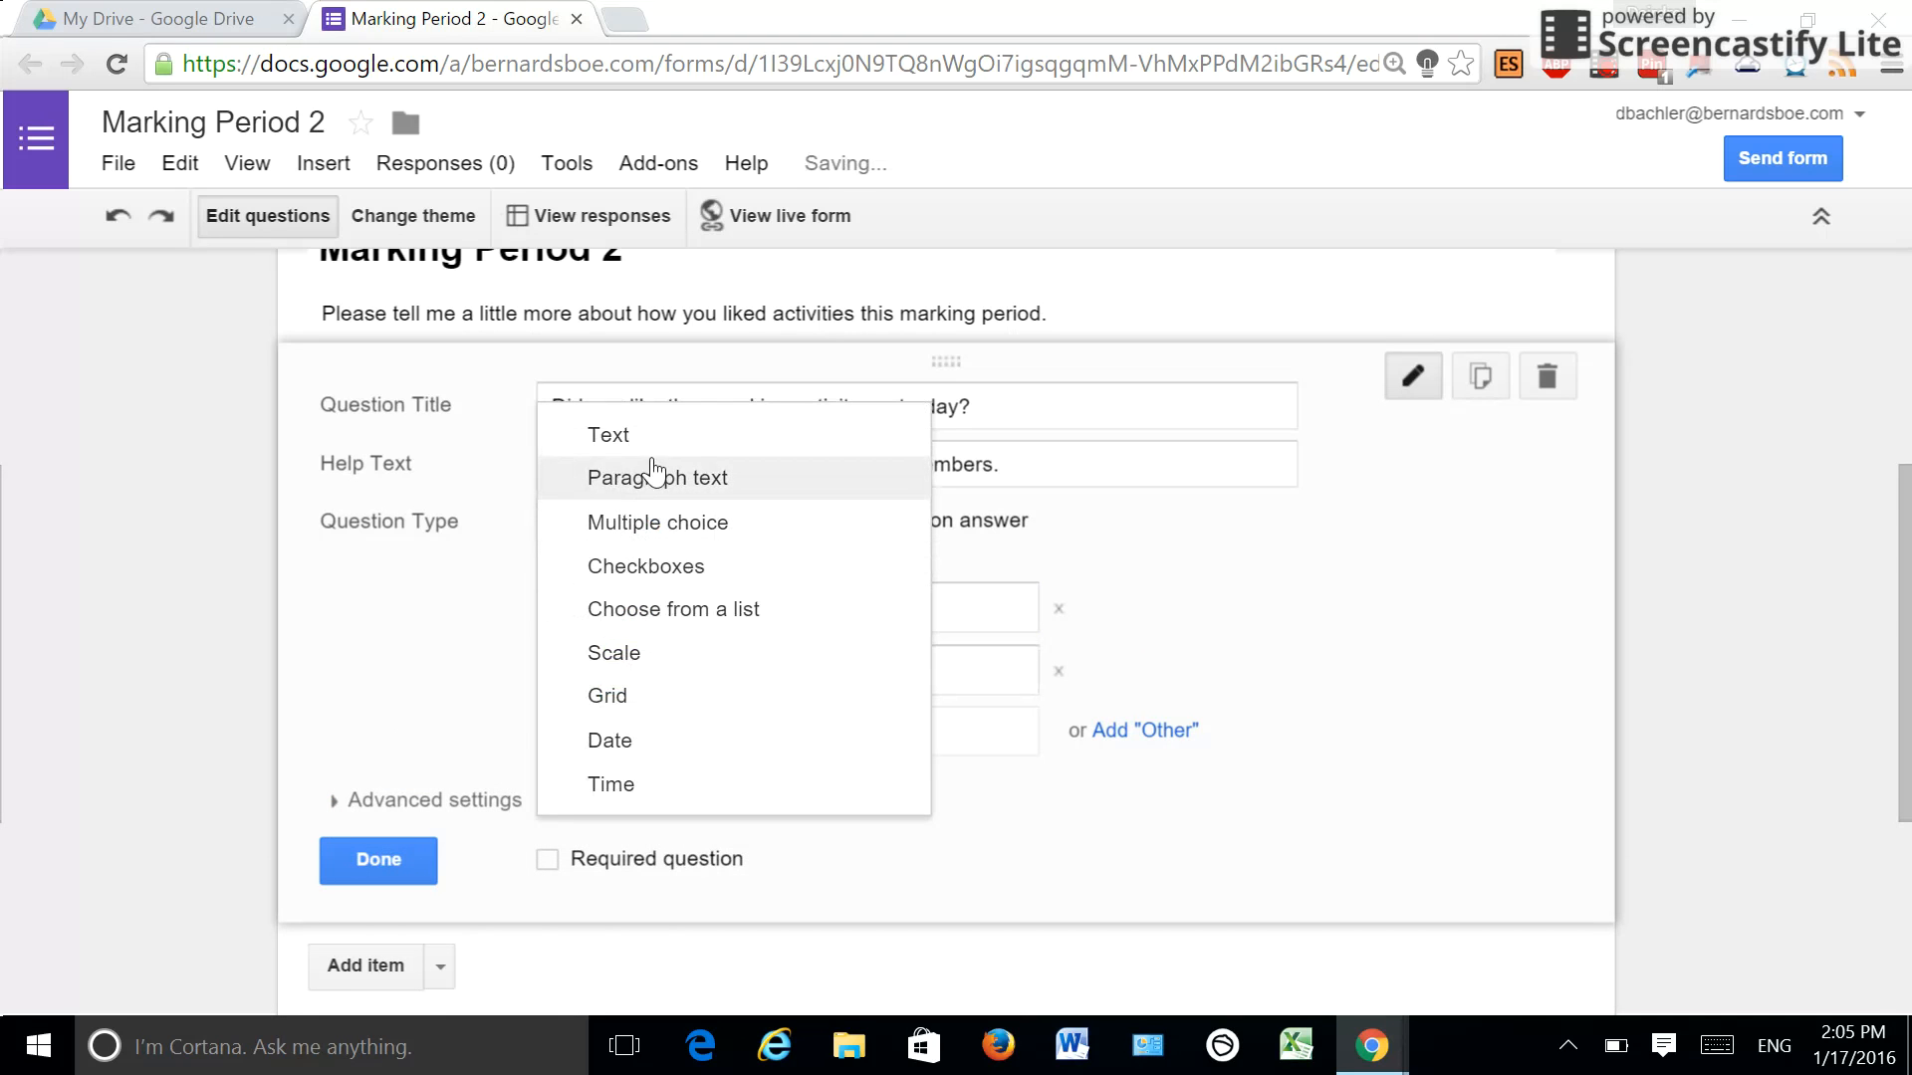
{"action": "left_click", "coordinate": [646, 566]}
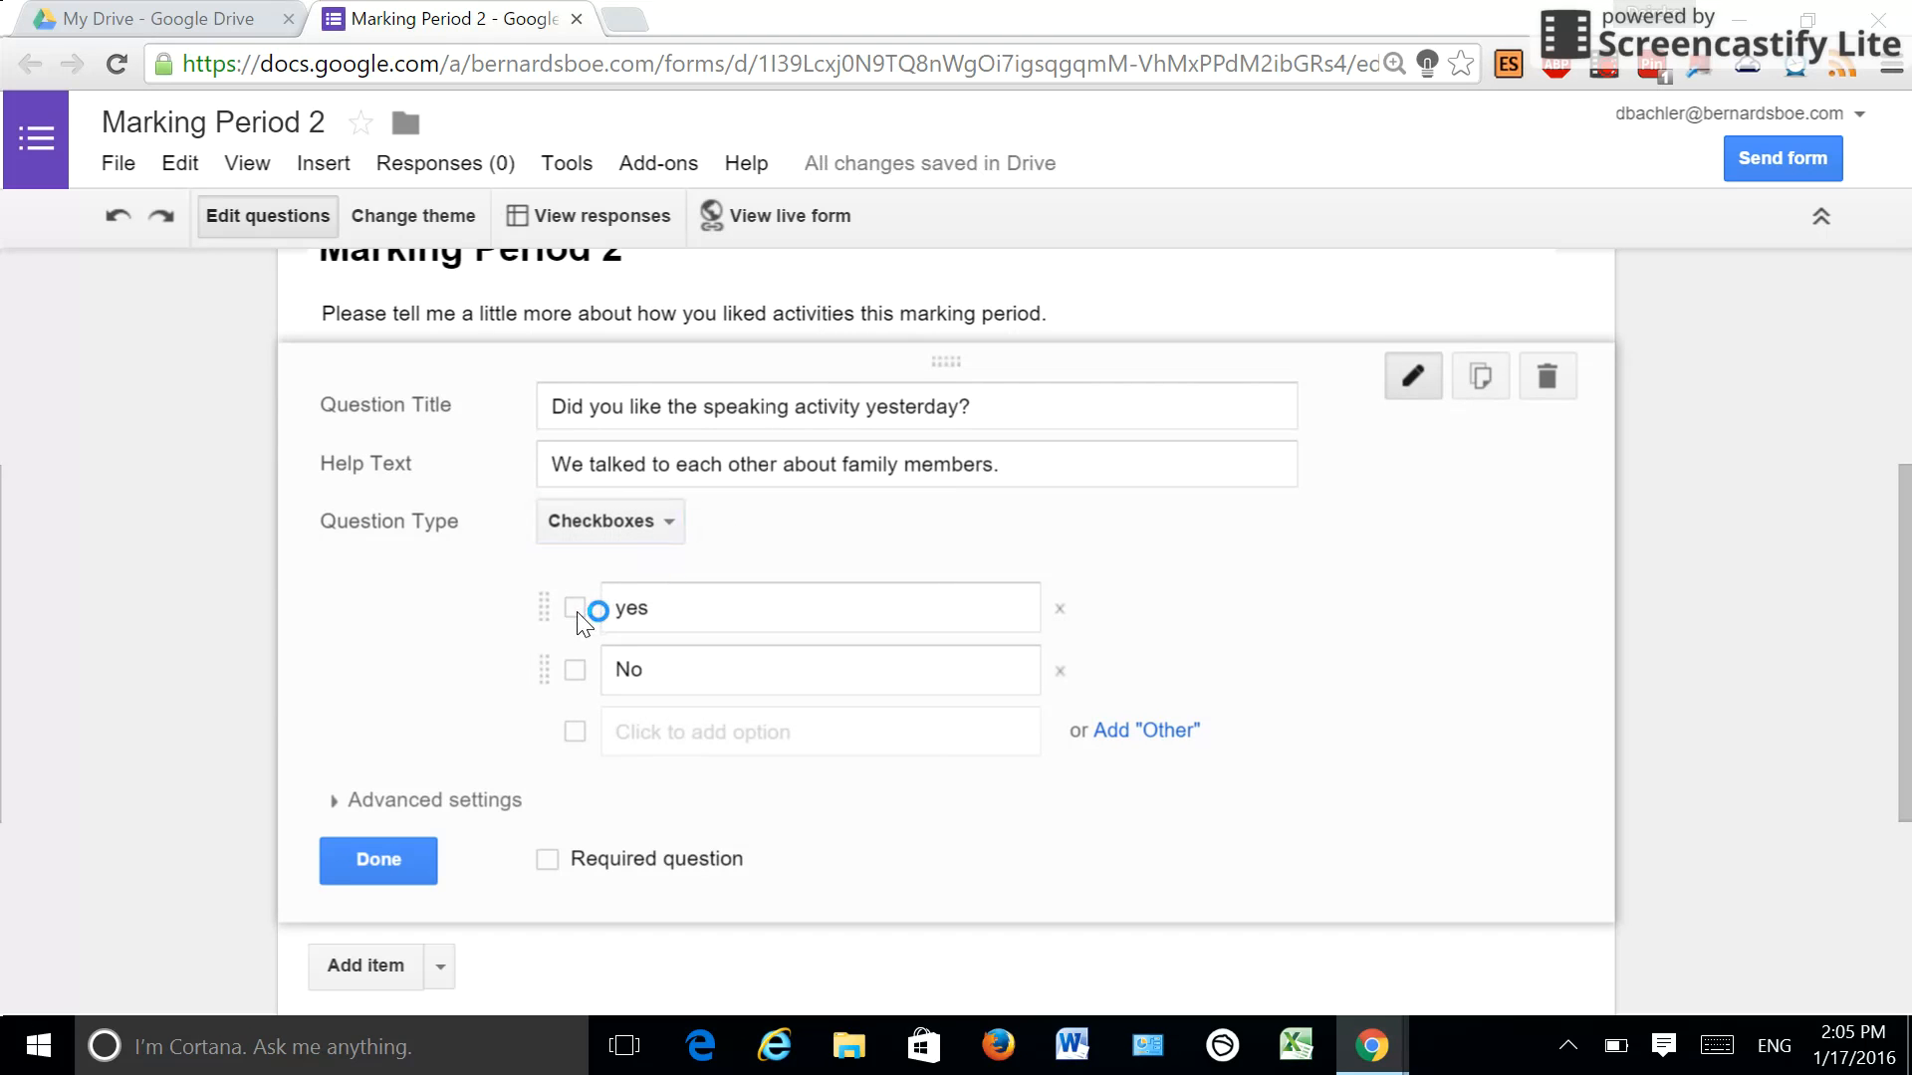
{"action": "left_click", "coordinate": [669, 727]}
{"action": "type", "text": "Sort of"}
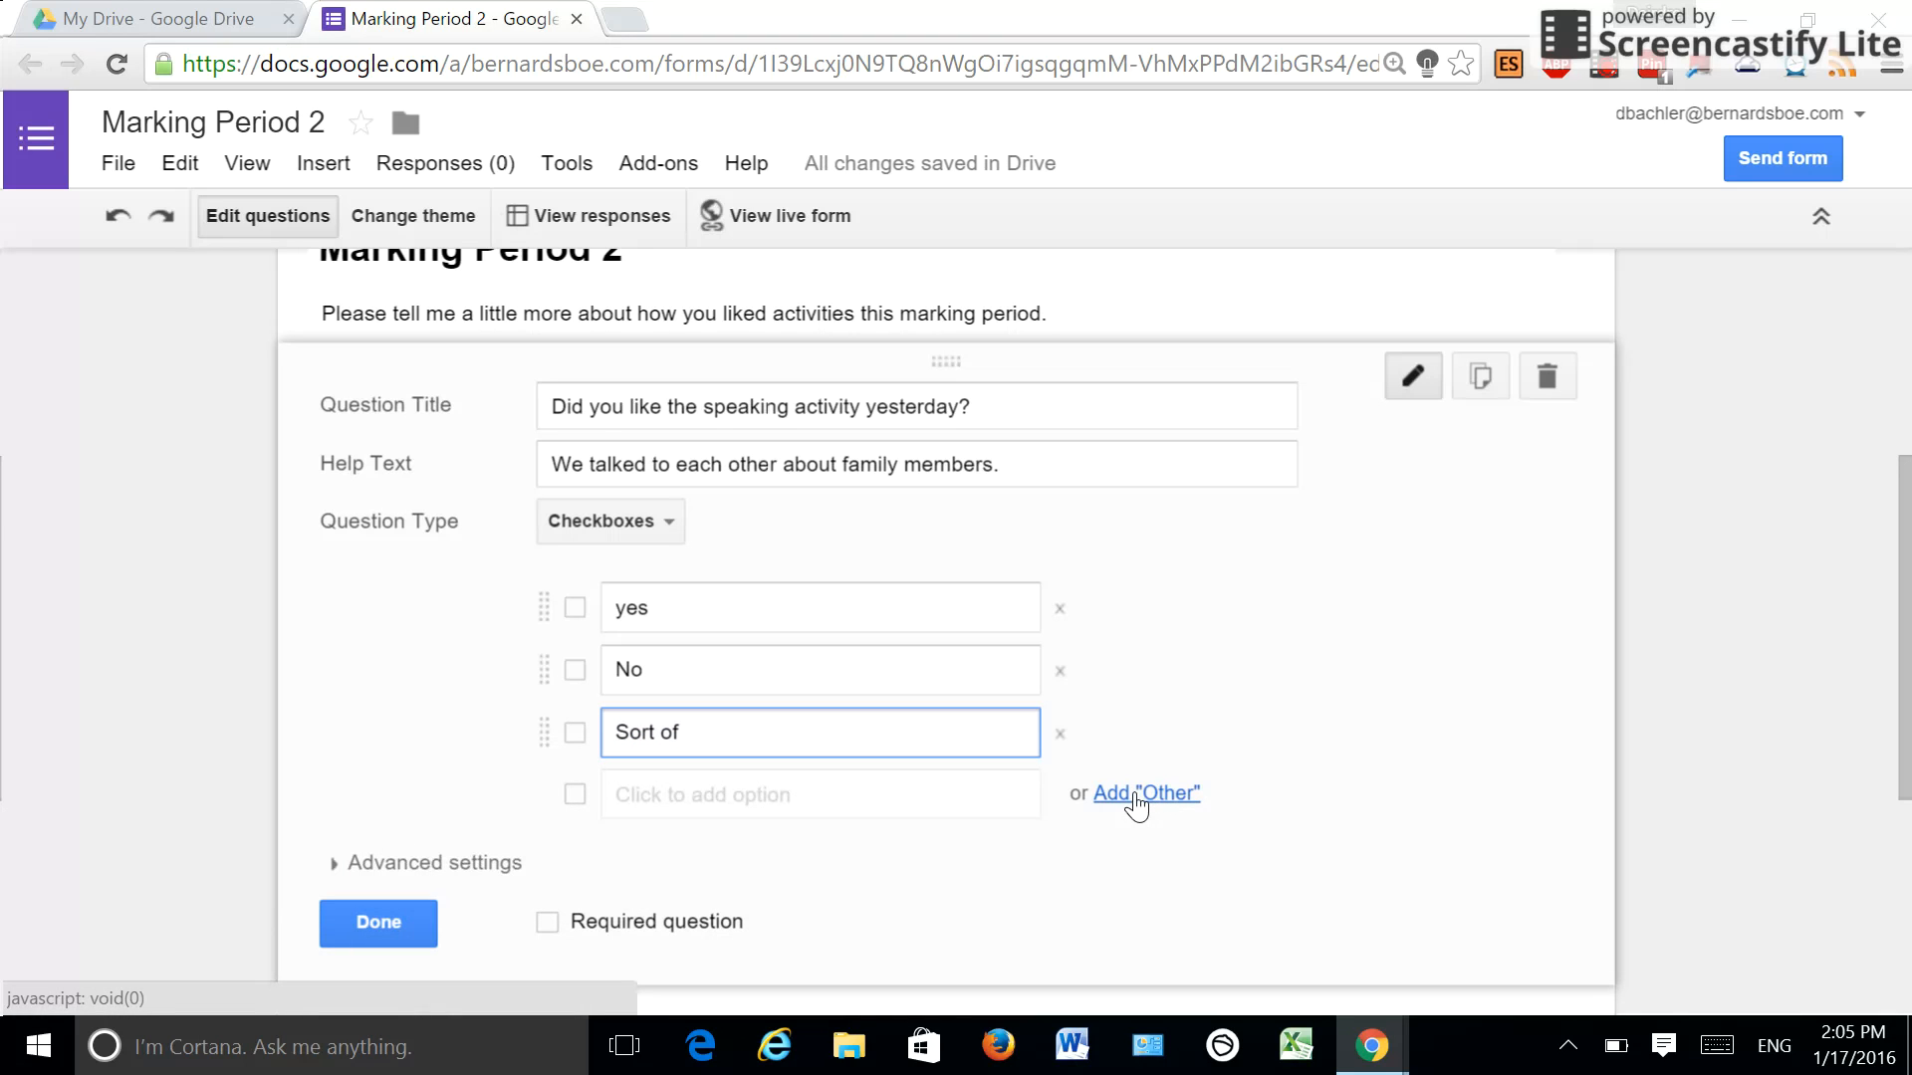
Step: Try the Paragraph text and Text answer types for the speaking activity question
{"action": "left_click", "coordinate": [661, 523]}
{"action": "left_click", "coordinate": [652, 438]}
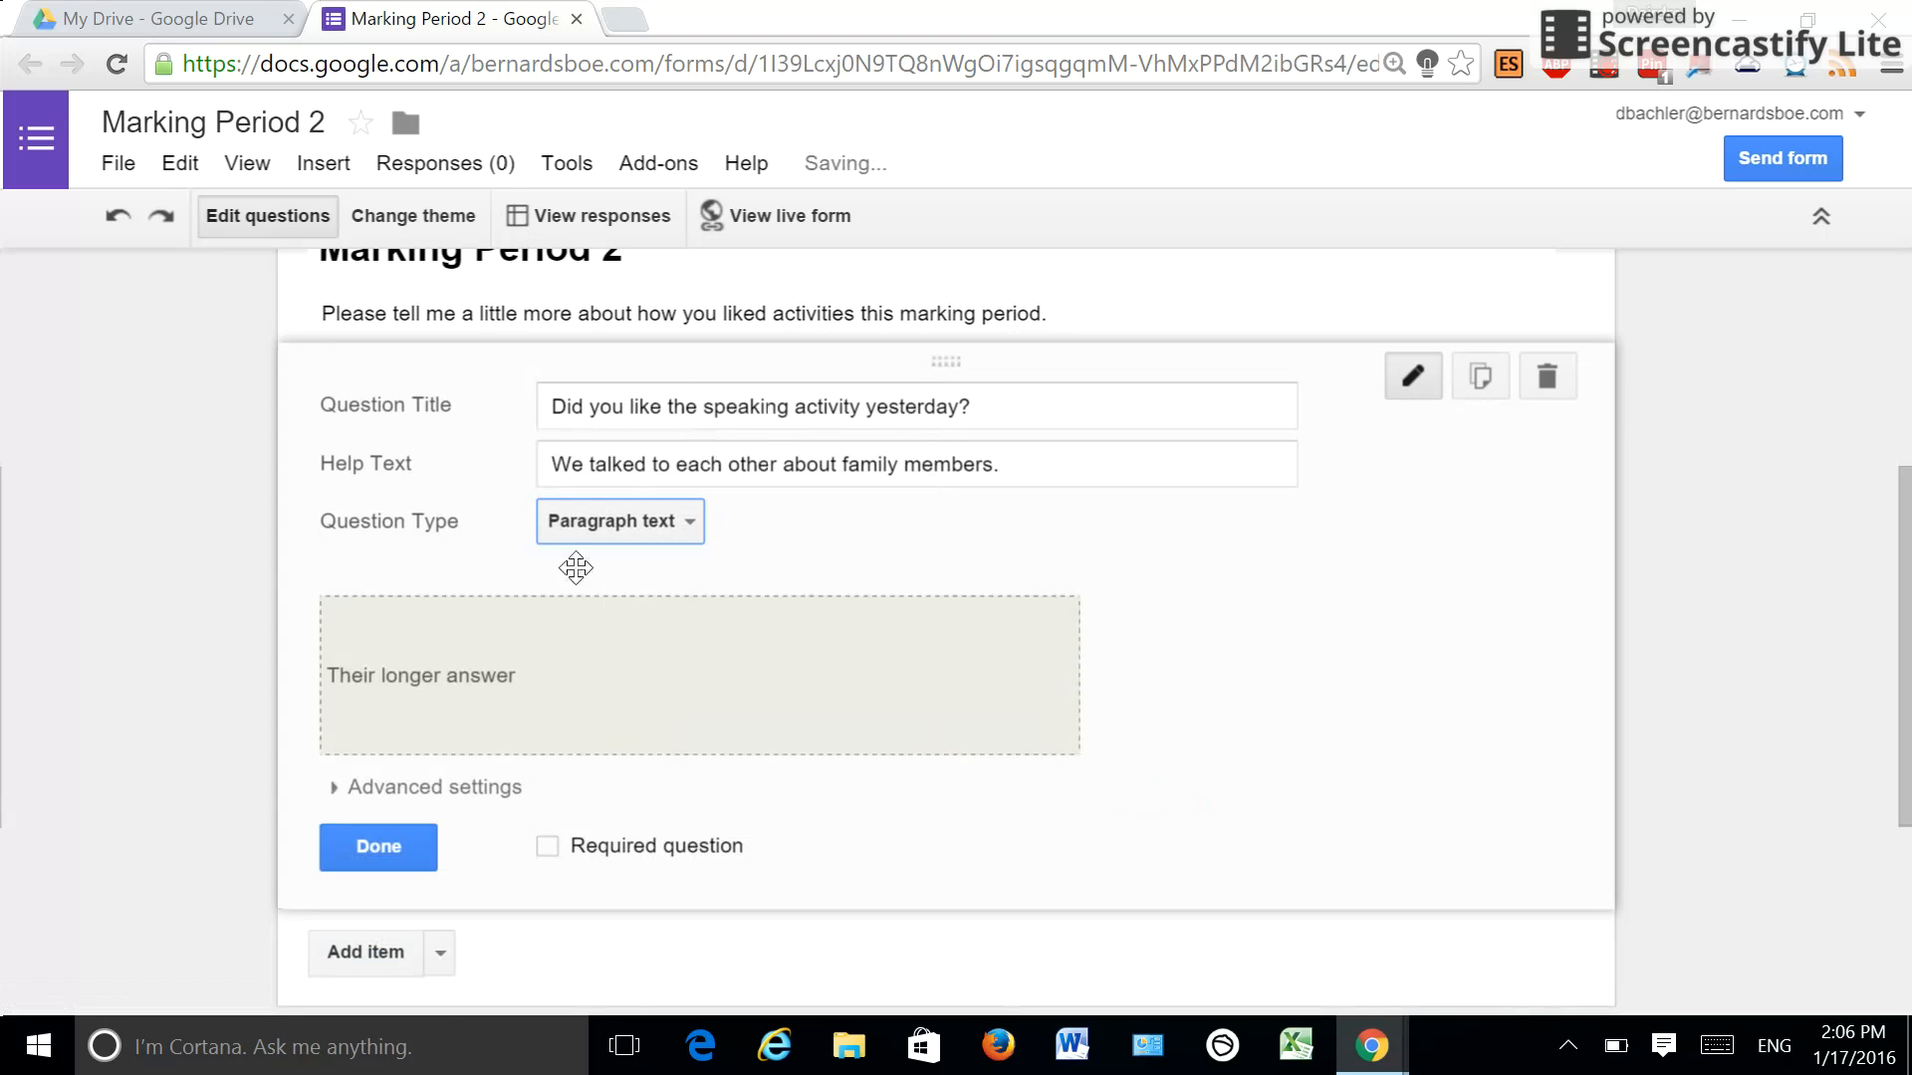
{"action": "left_click", "coordinate": [490, 701]}
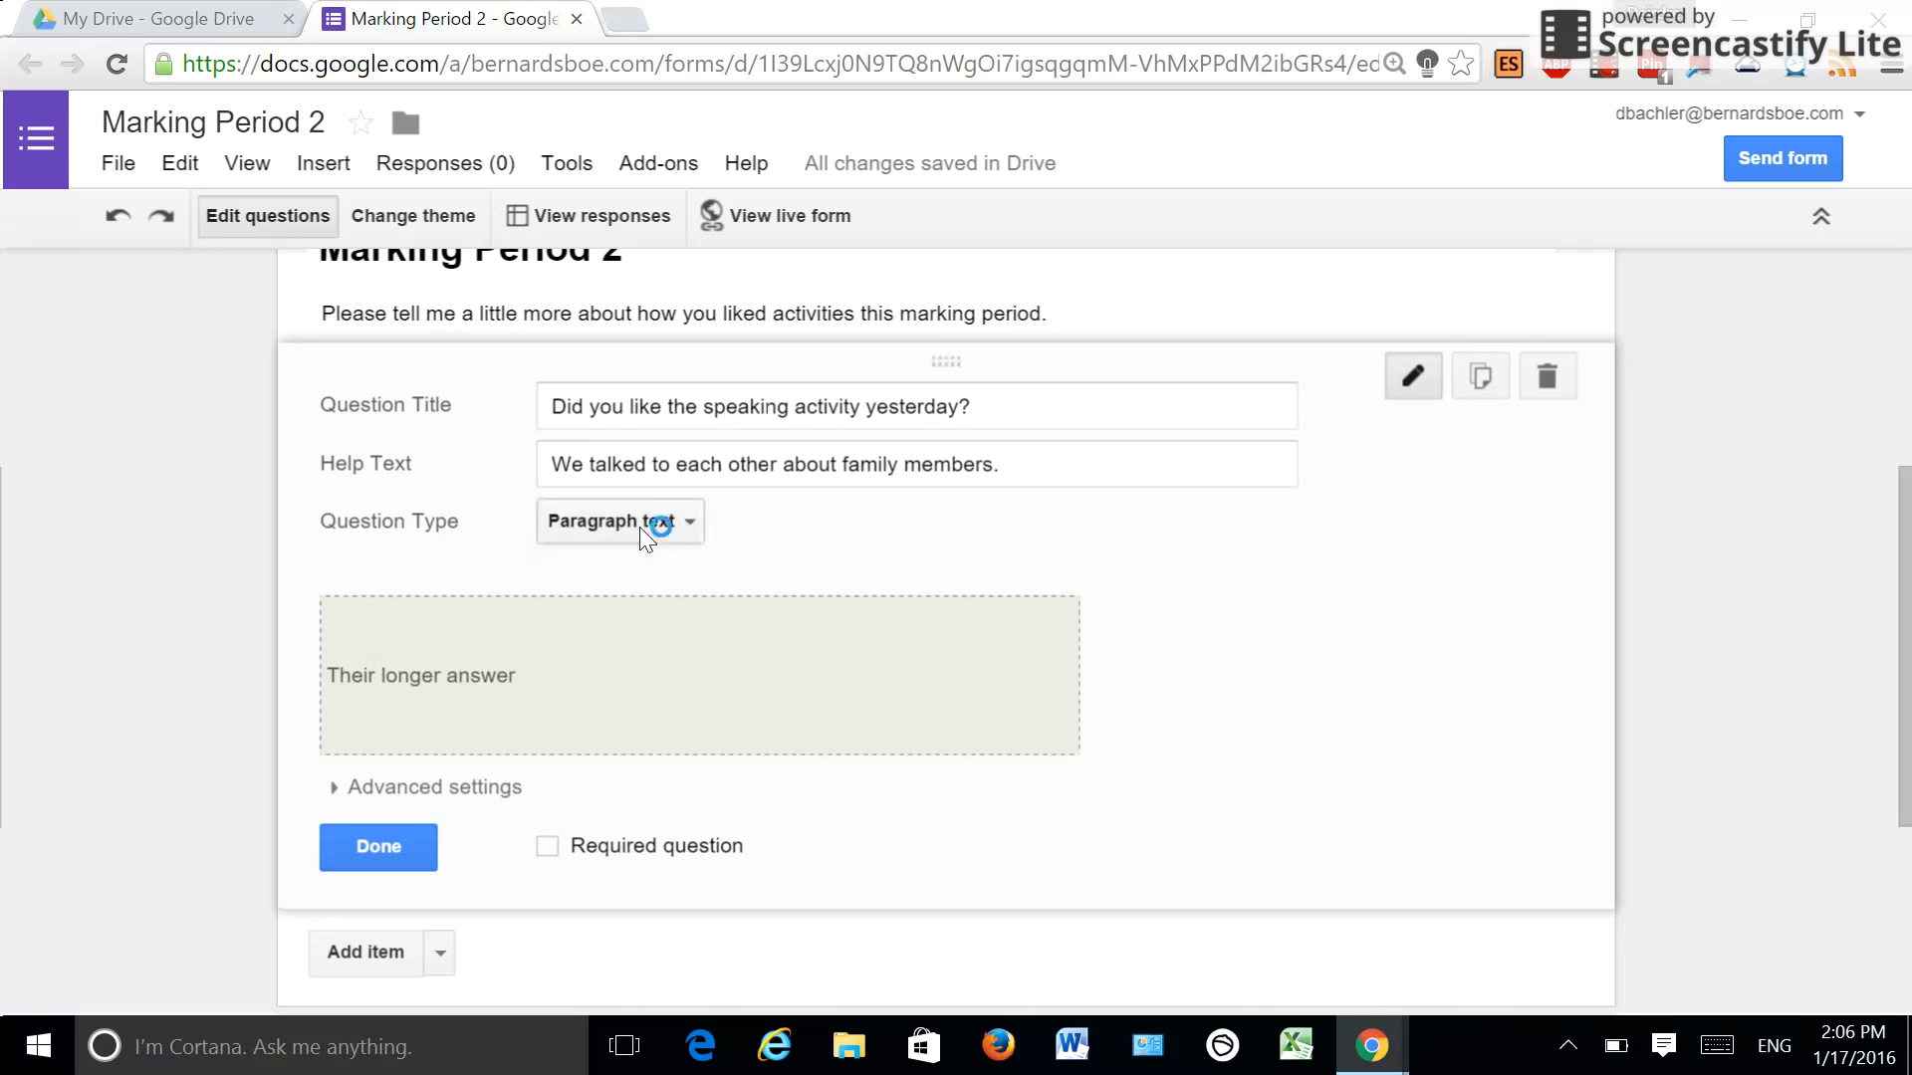
{"action": "left_click", "coordinate": [686, 521]}
{"action": "left_click", "coordinate": [647, 486]}
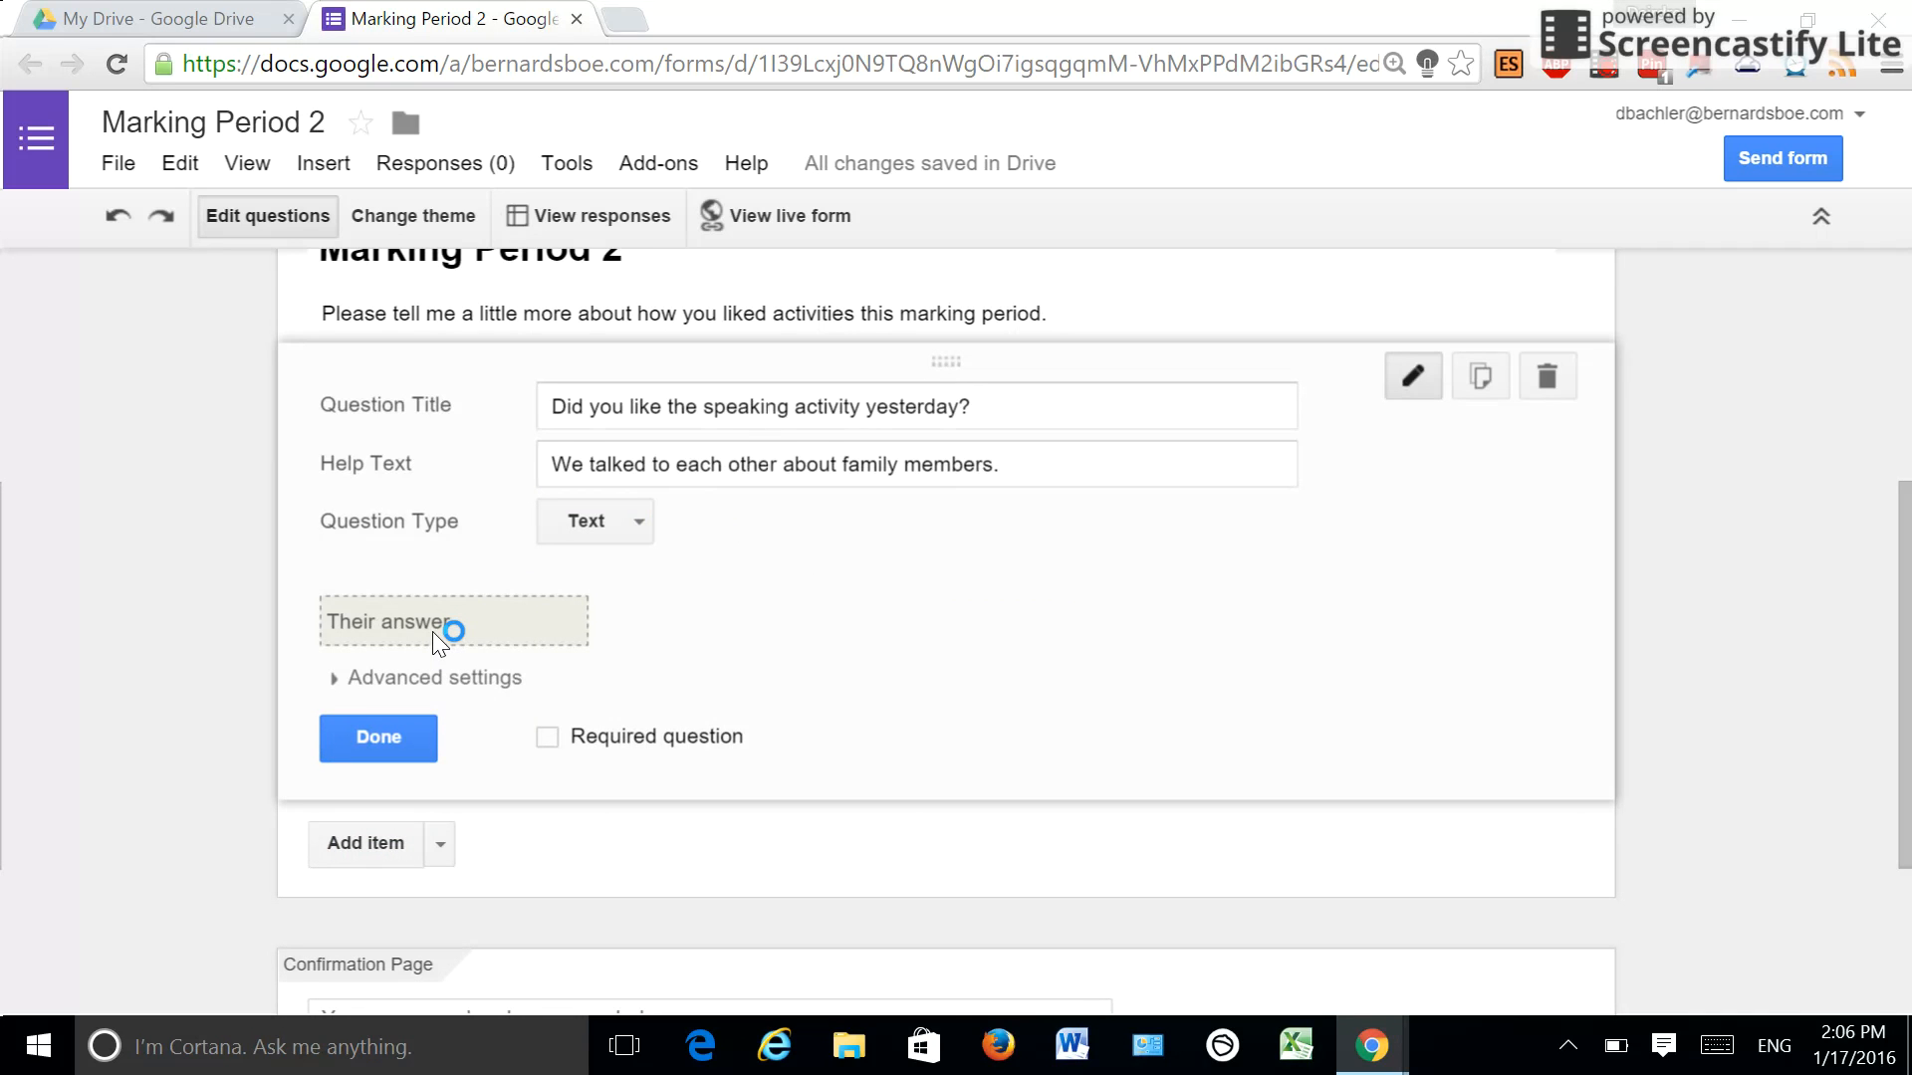
Step: Change the speaking activity question's type to Multiple choice and enter the answer options "Yes" and "No"
{"action": "left_click", "coordinate": [633, 526]}
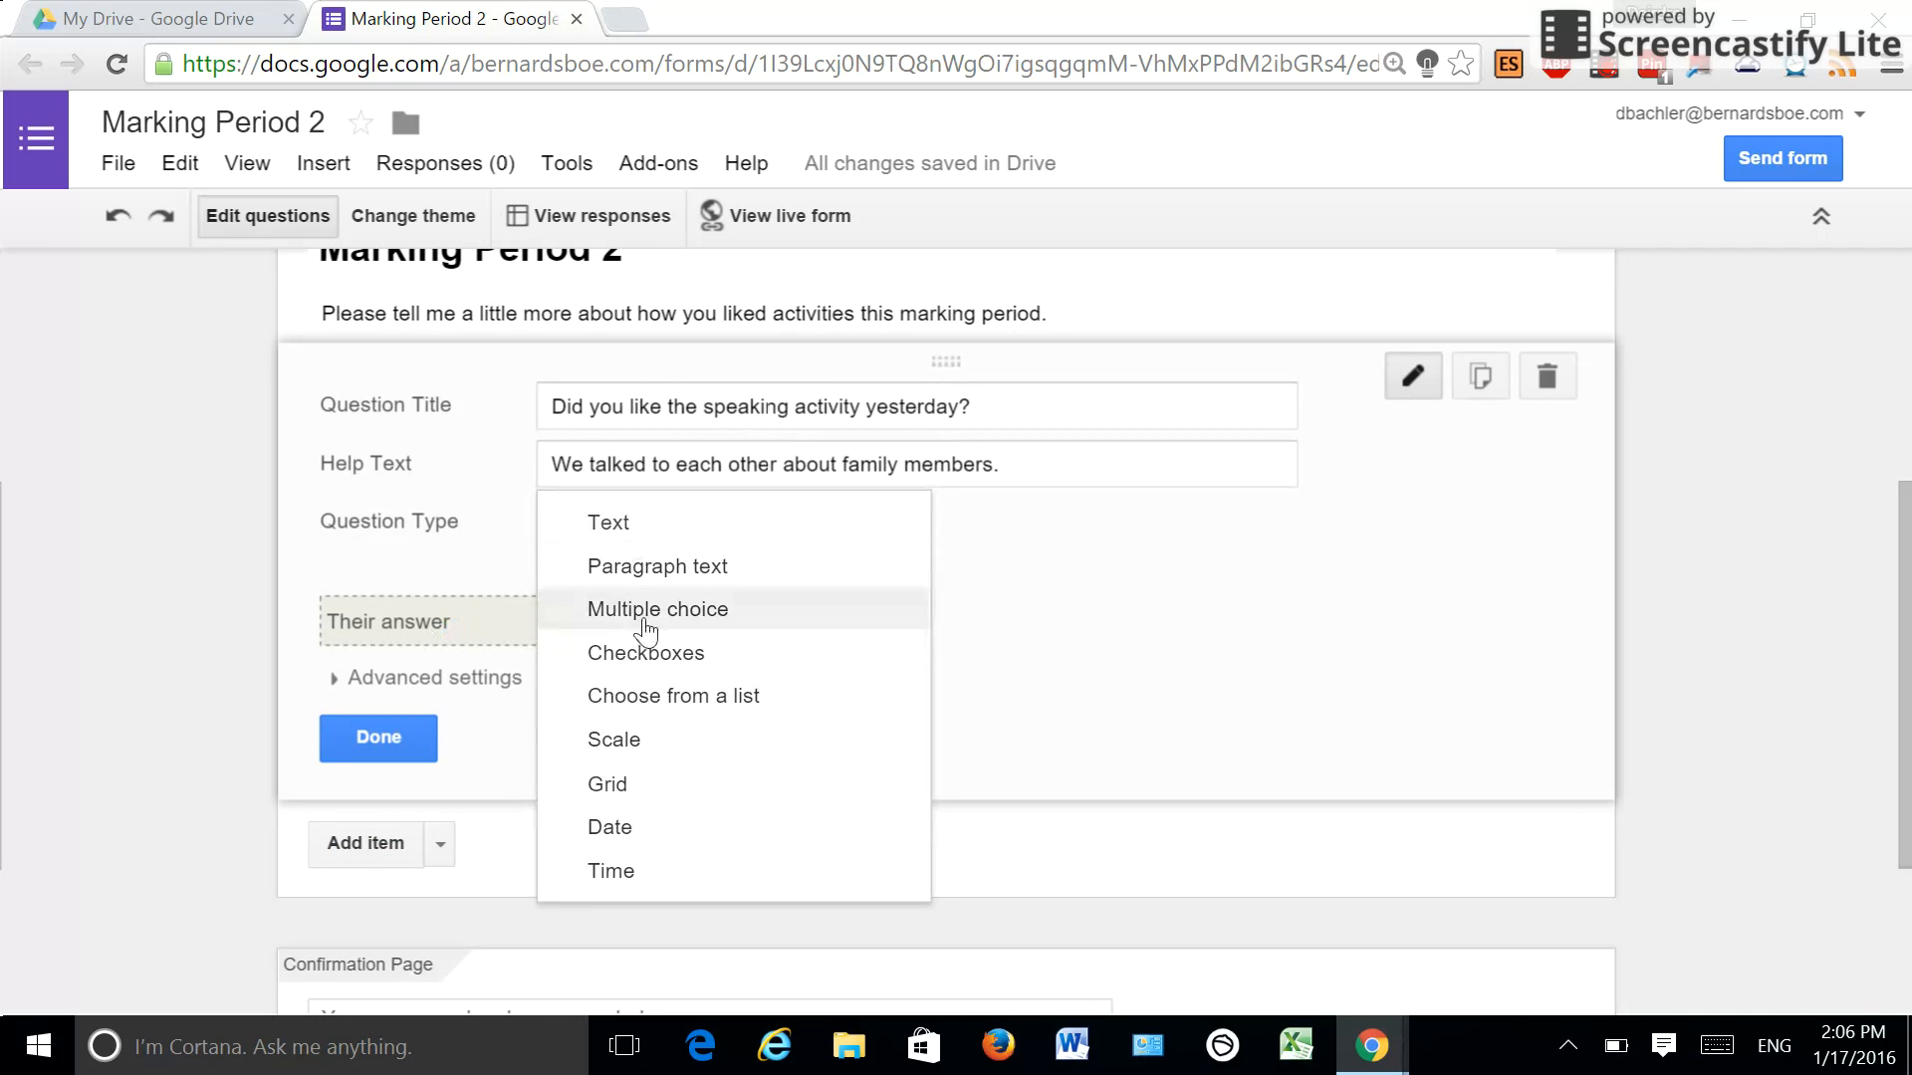
{"action": "left_click", "coordinate": [647, 608]}
{"action": "left_click", "coordinate": [707, 609]}
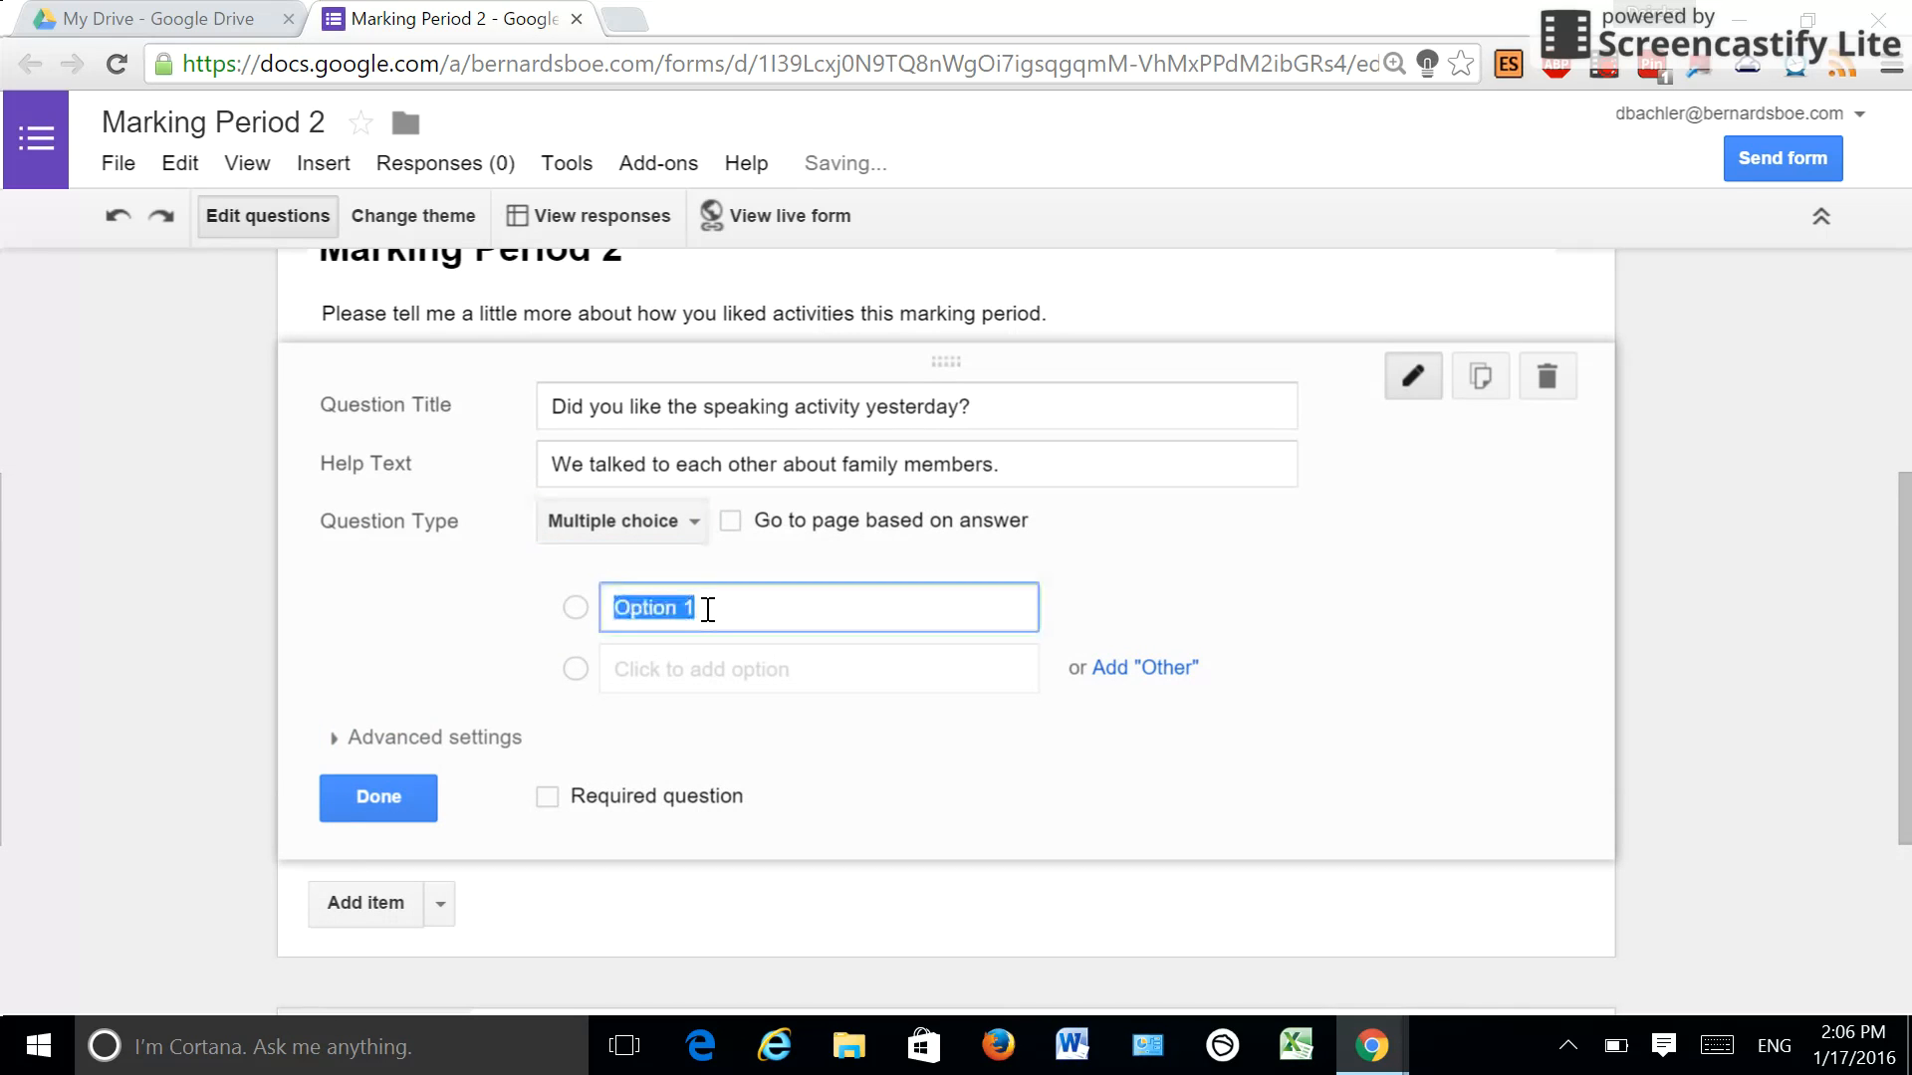
{"action": "type", "text": "Yes"}
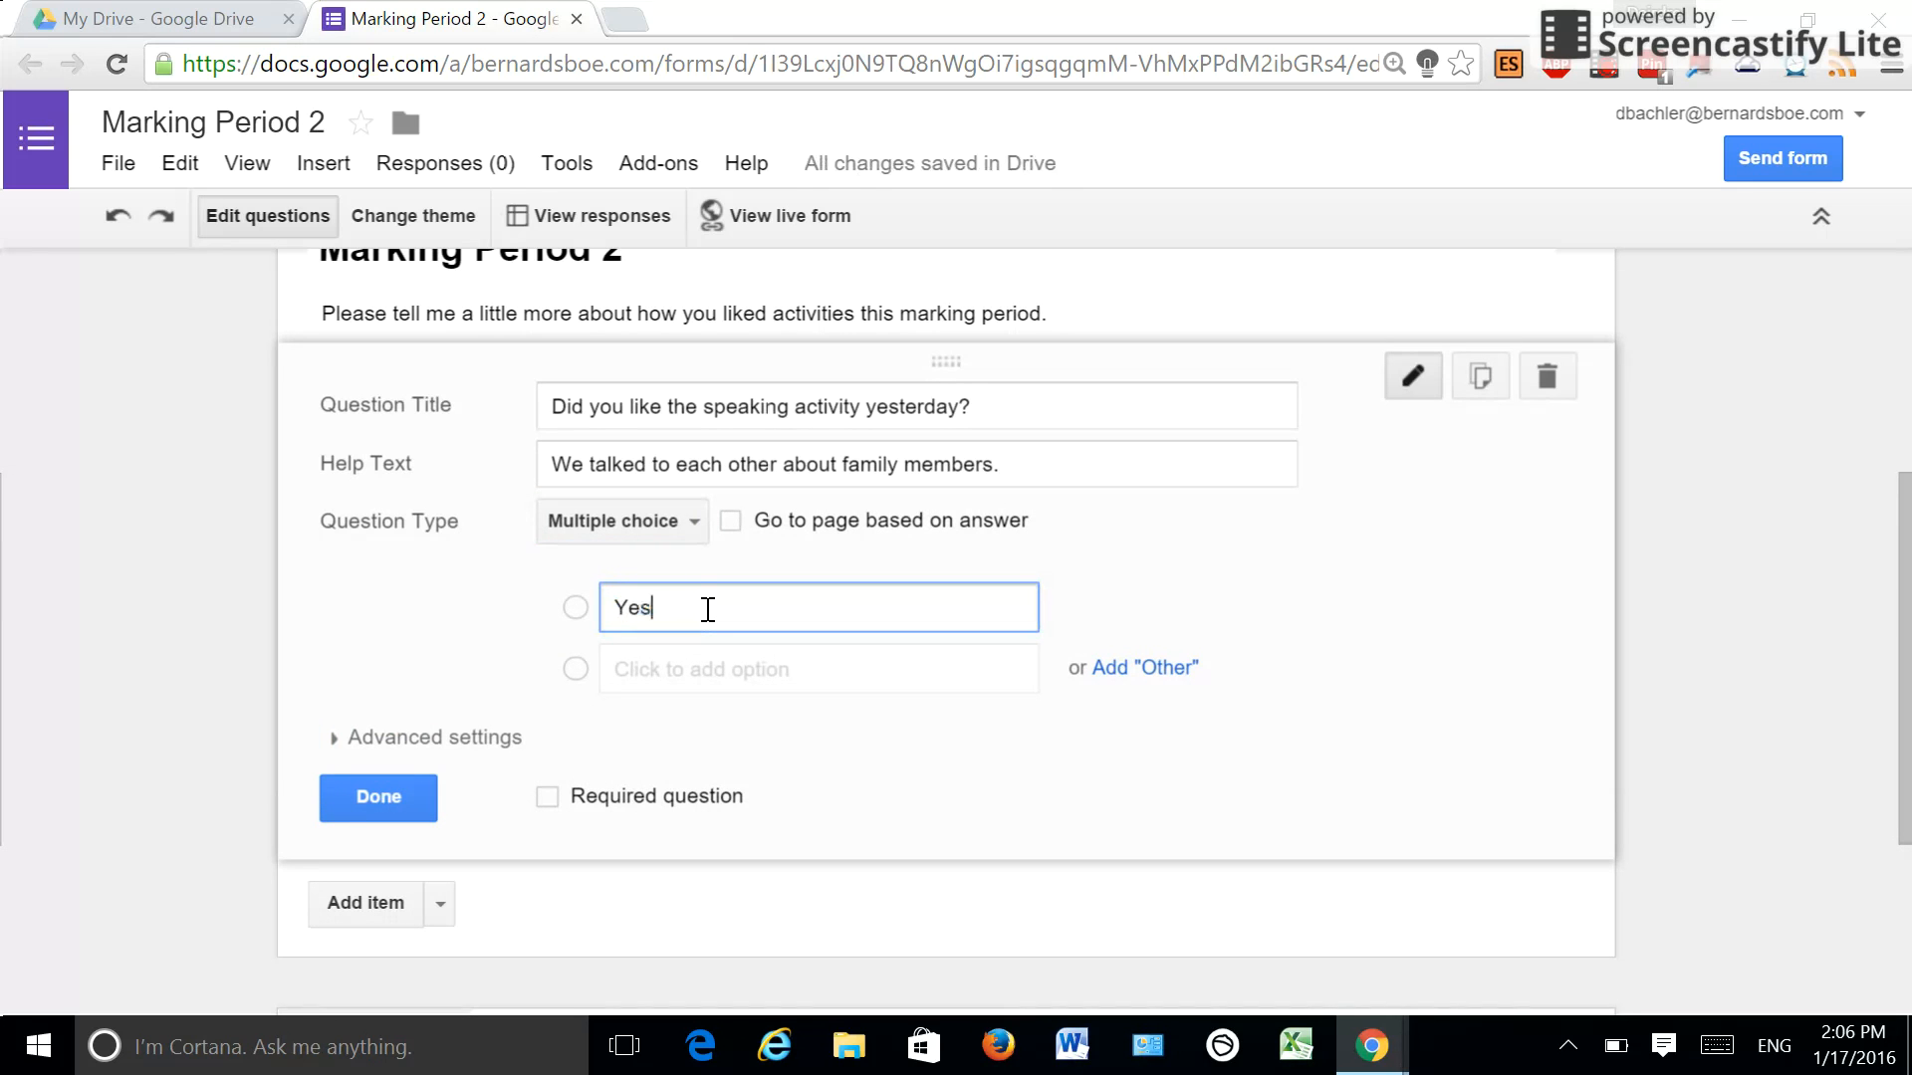
{"action": "left_click", "coordinate": [711, 669]}
{"action": "type", "text": "No"}
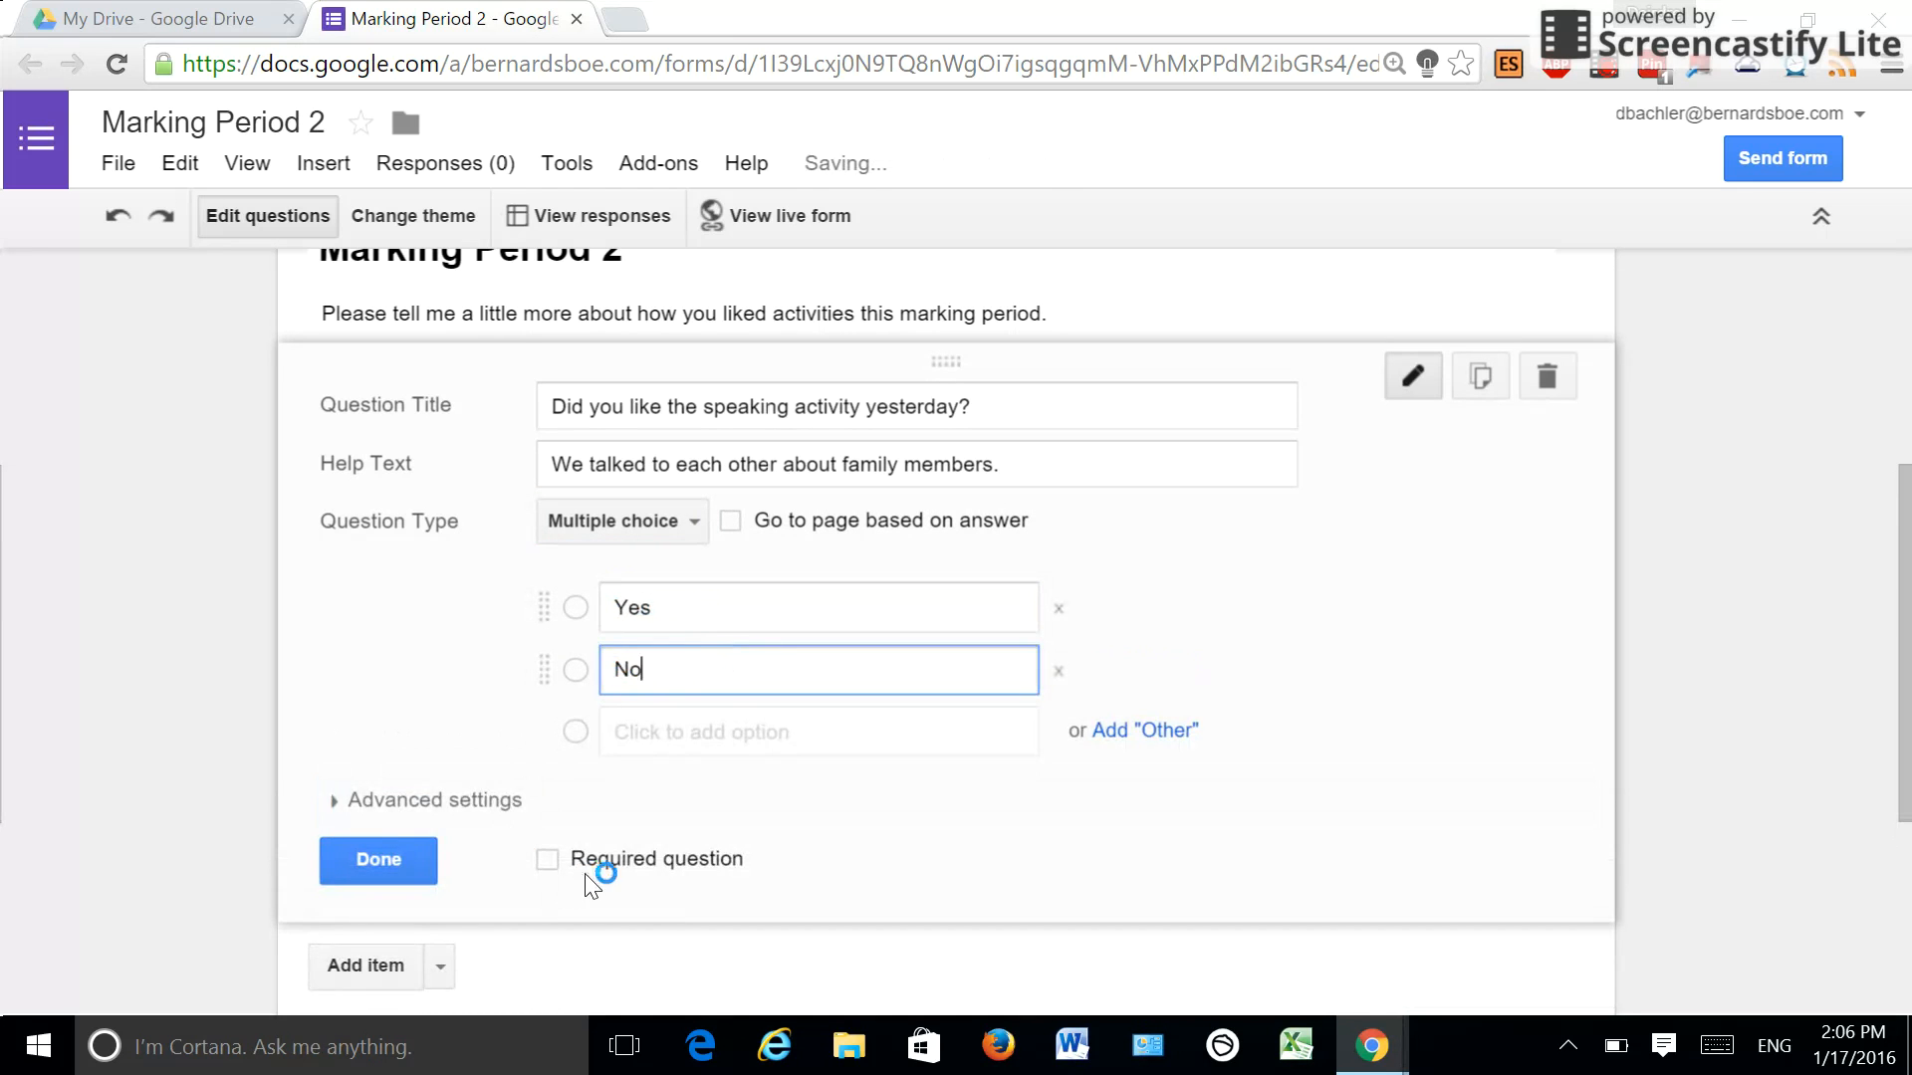
Step: Make the speaking activity question required and expand its advanced settings
{"action": "left_click", "coordinate": [546, 863]}
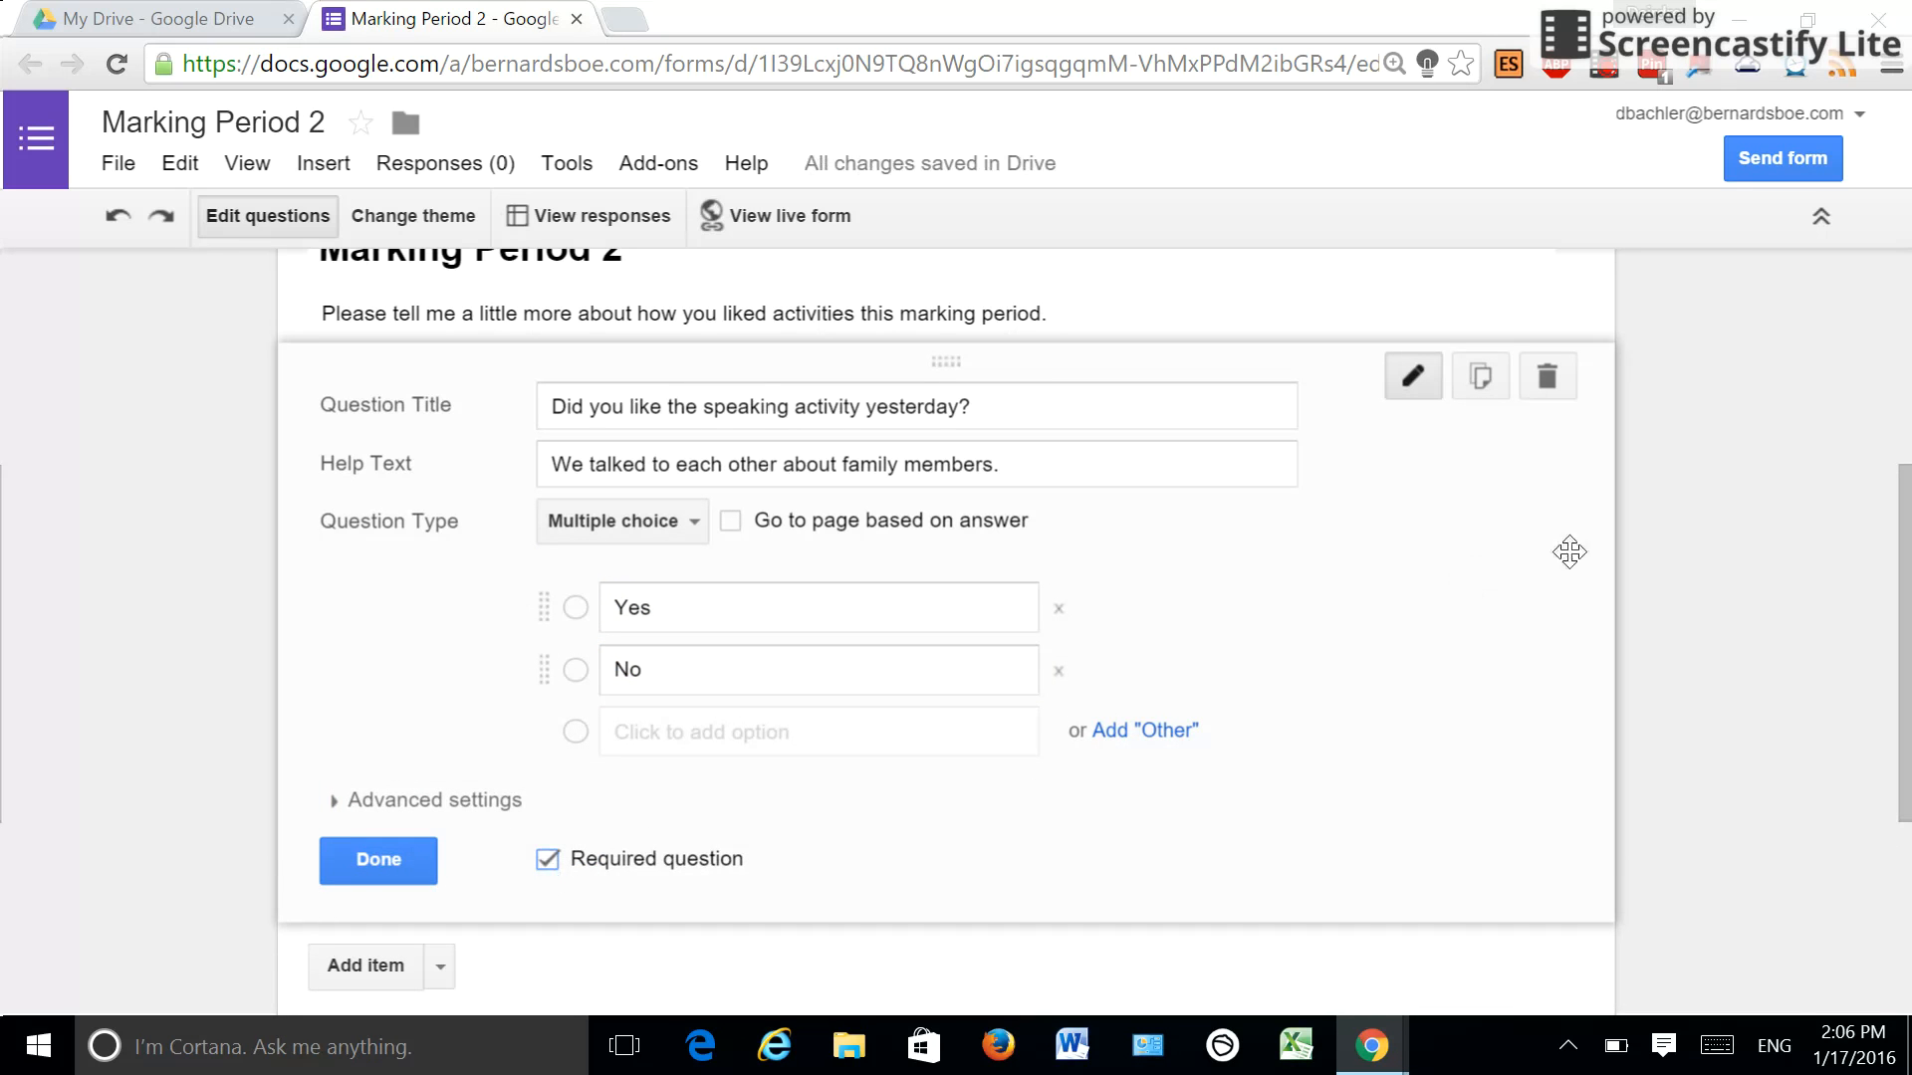
{"action": "left_click_drag", "start_coordinate": [1905, 531], "coordinate": [1905, 561]}
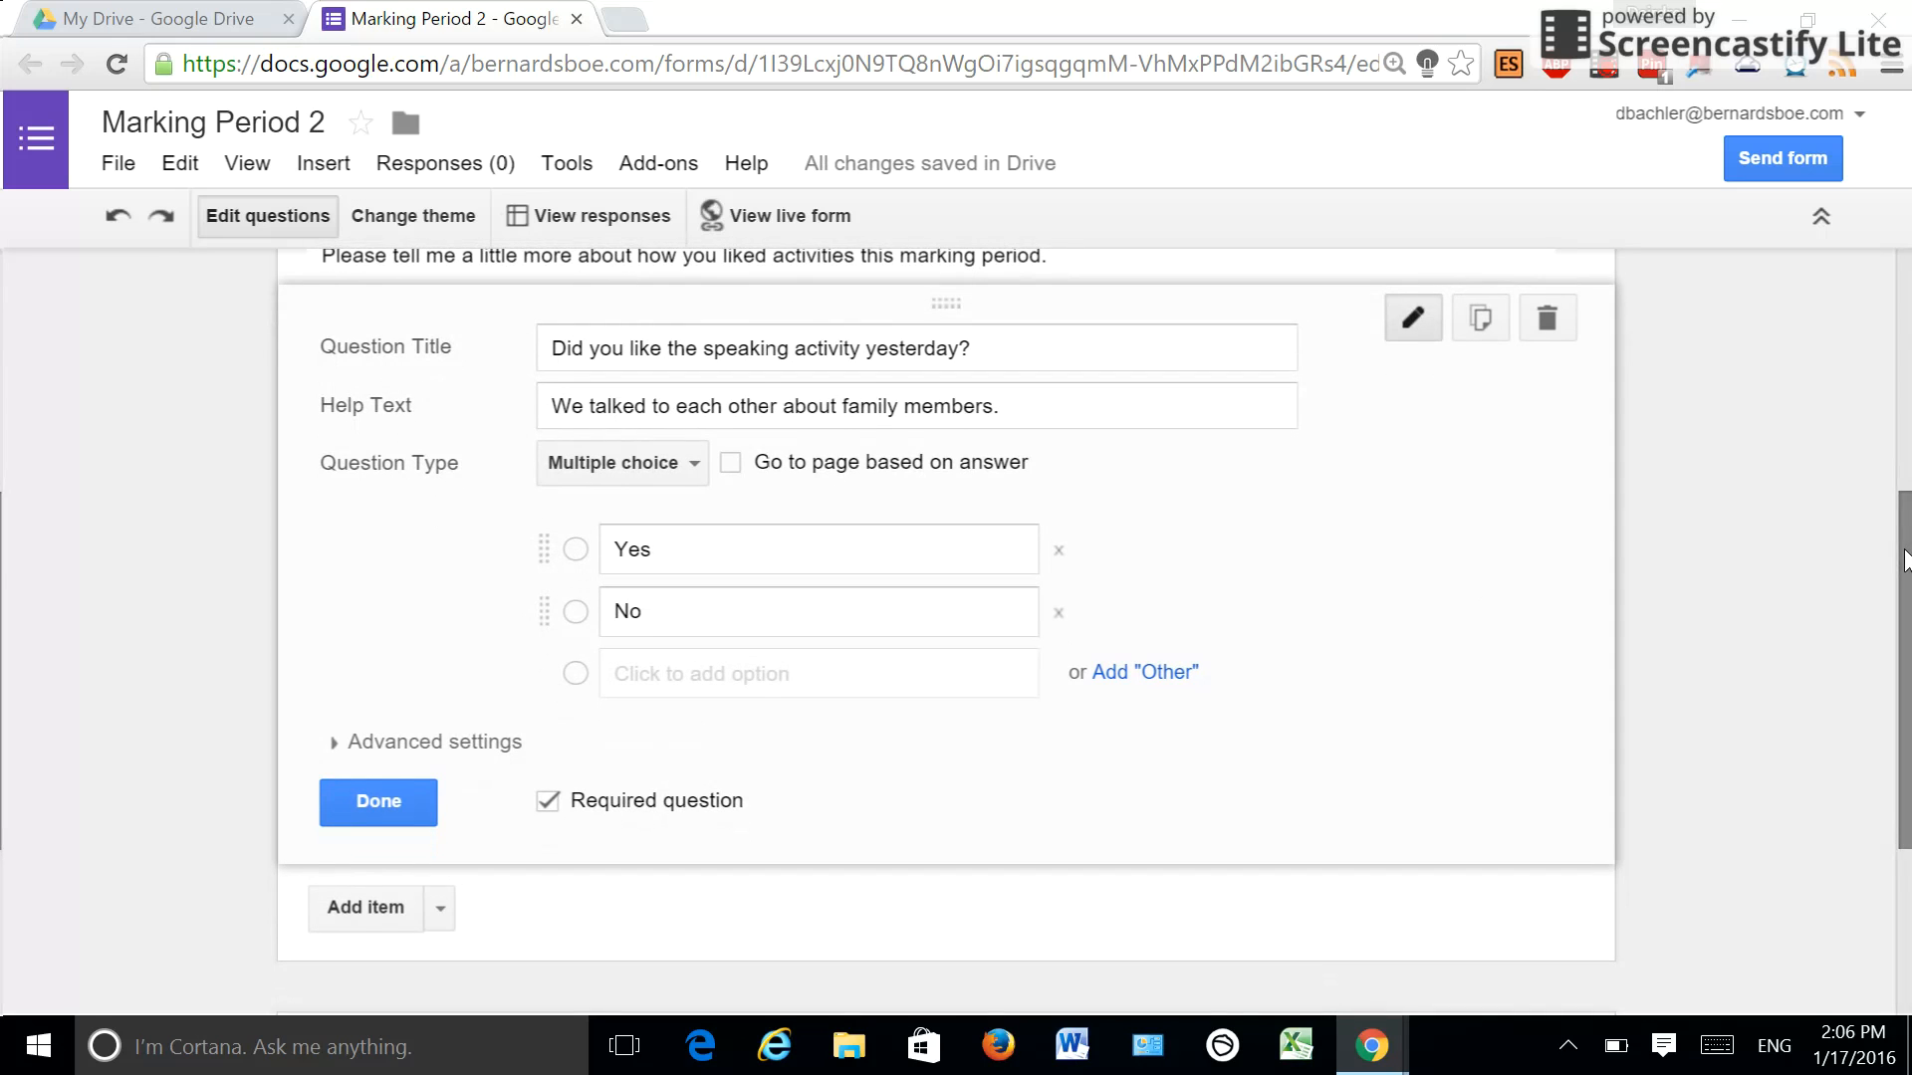
{"action": "left_click", "coordinate": [424, 744]}
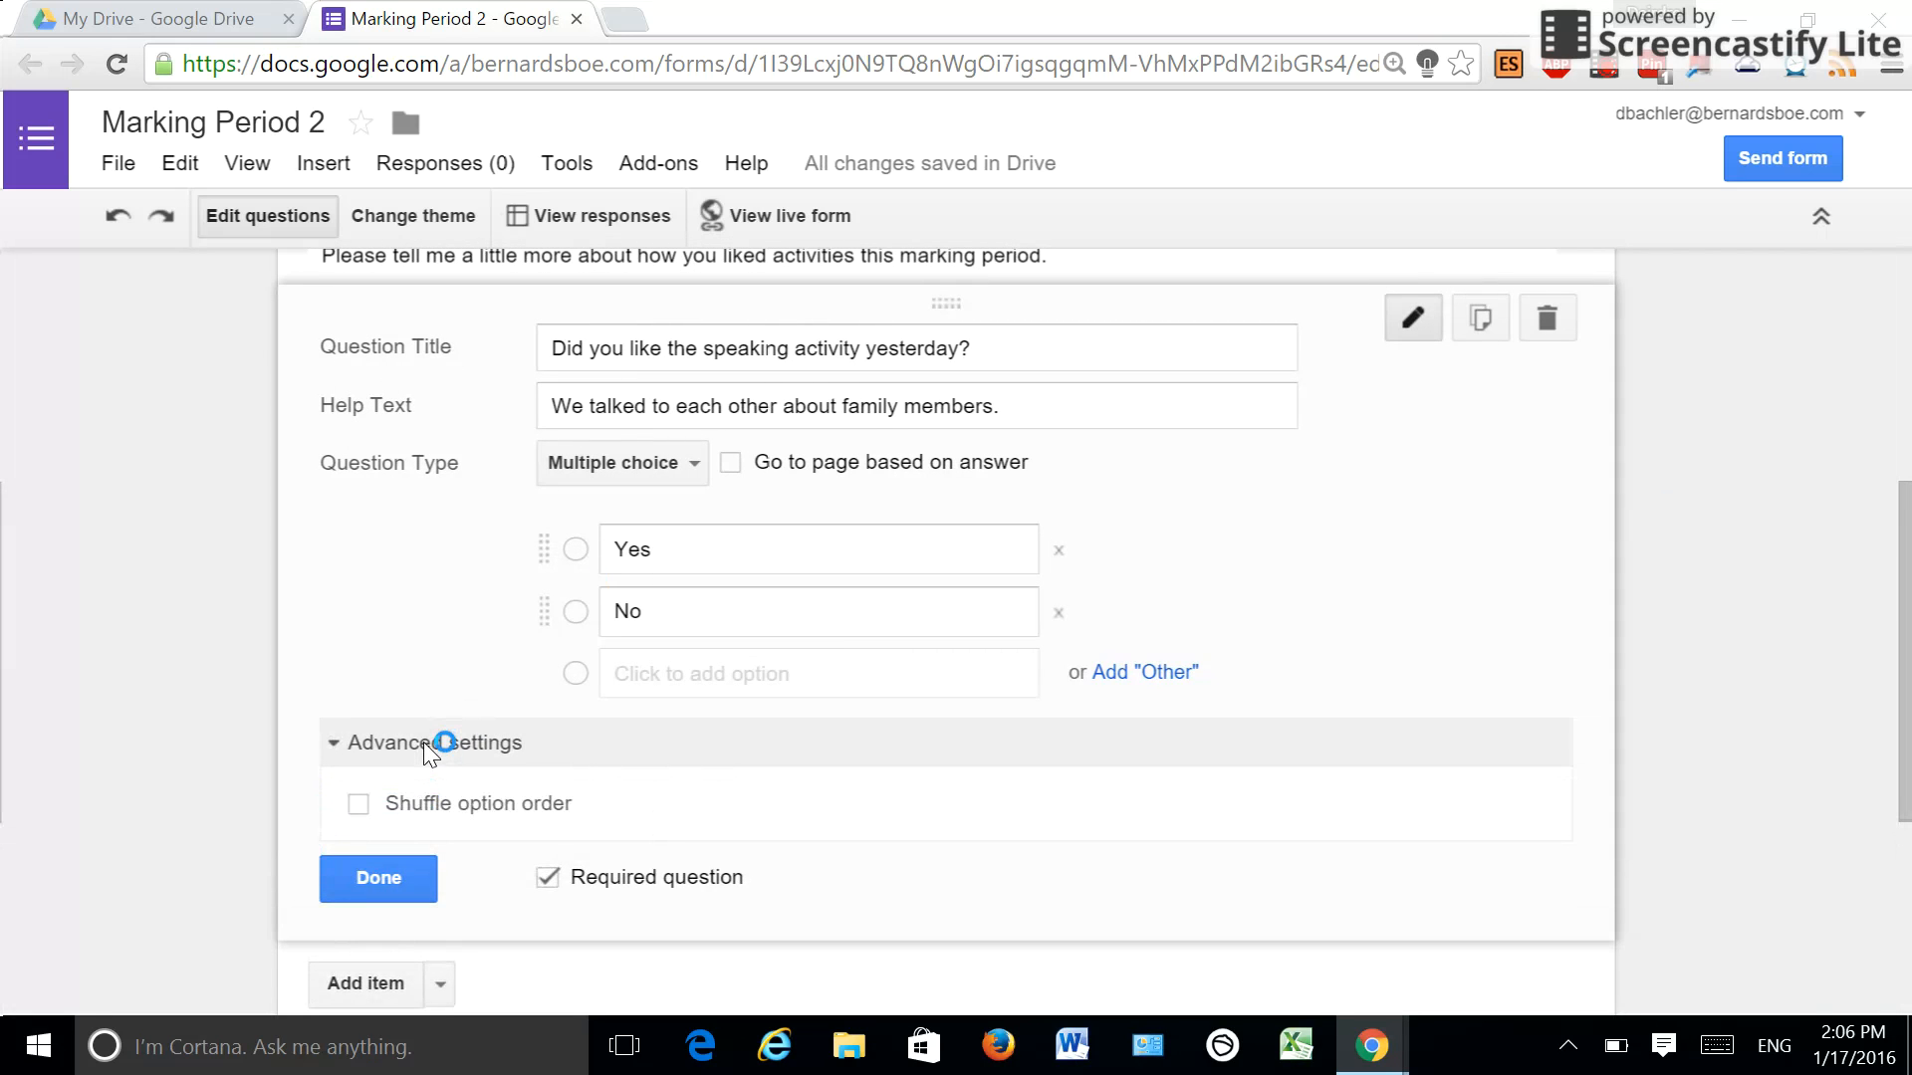
Step: Change the question type to Checkboxes and enable data validation with the "Select at least" rule
{"action": "left_click", "coordinate": [683, 465]}
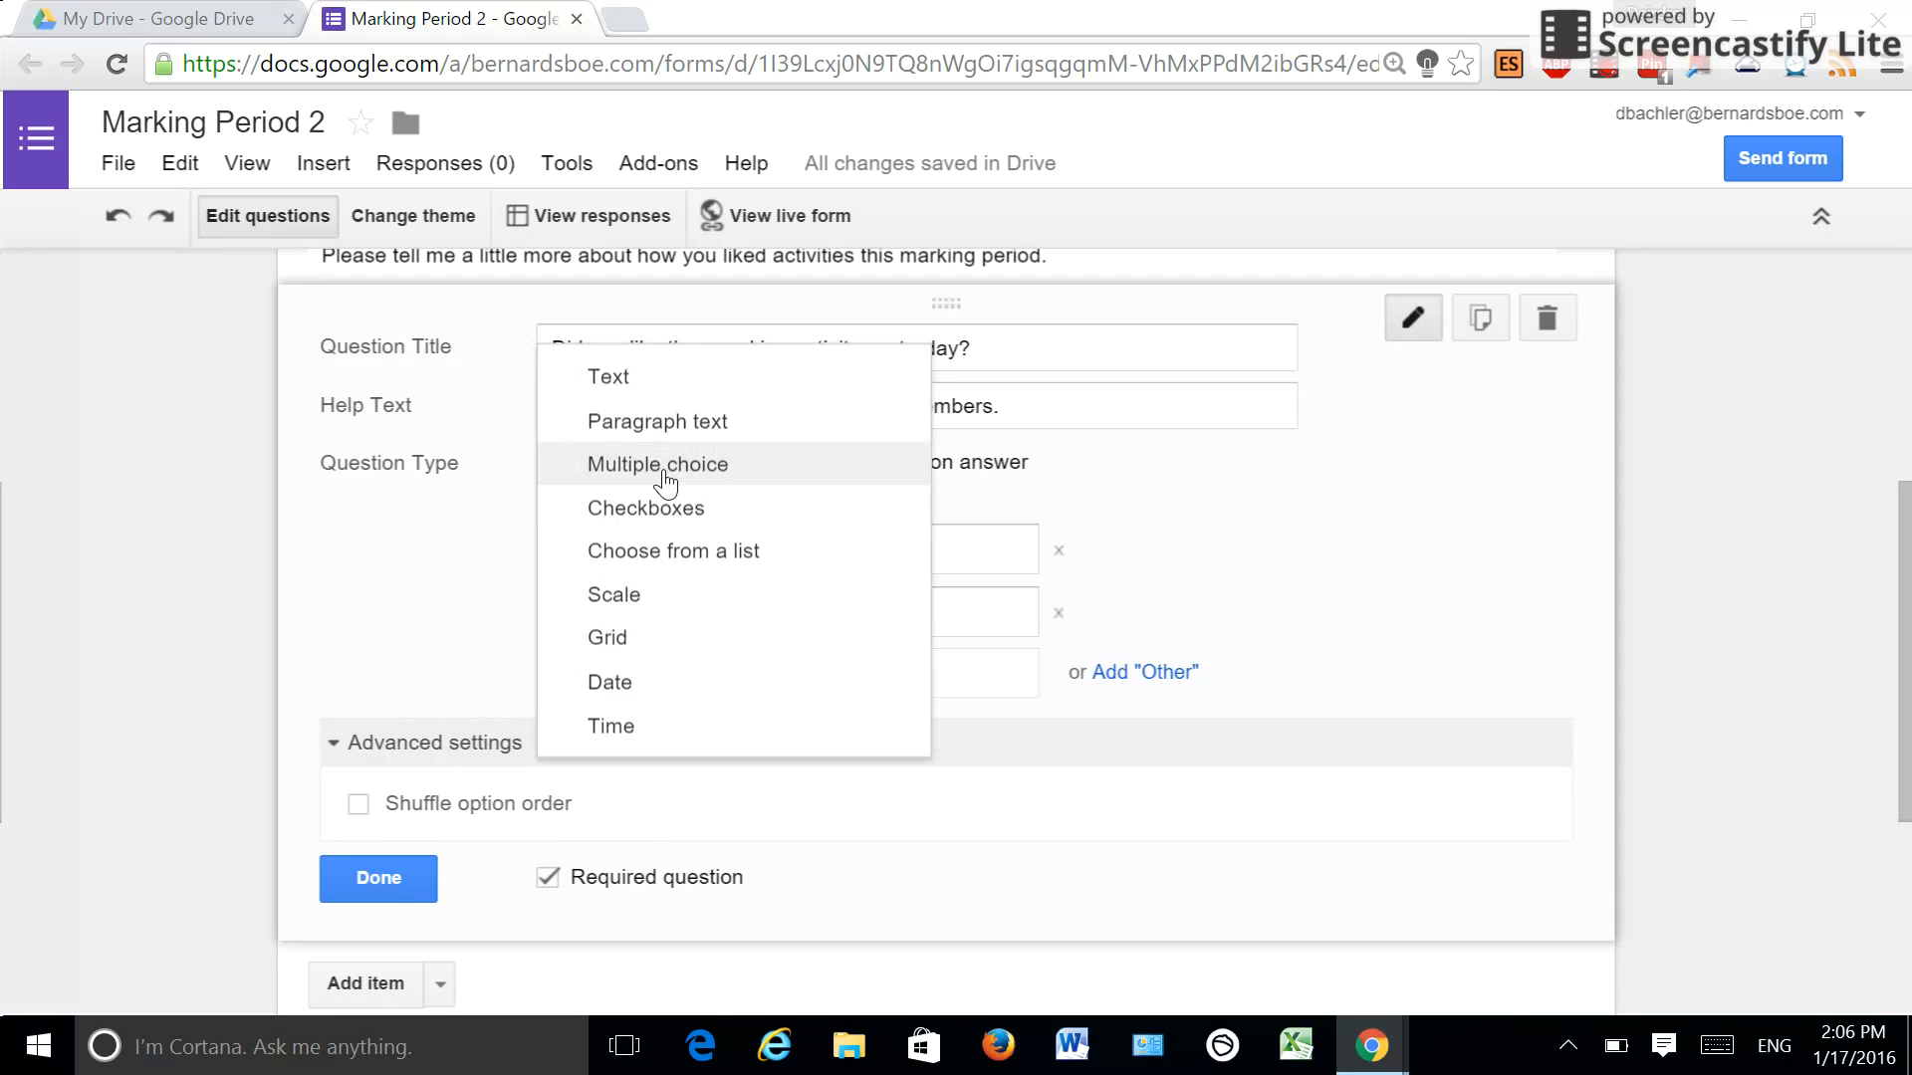
{"action": "left_click", "coordinate": [654, 505]}
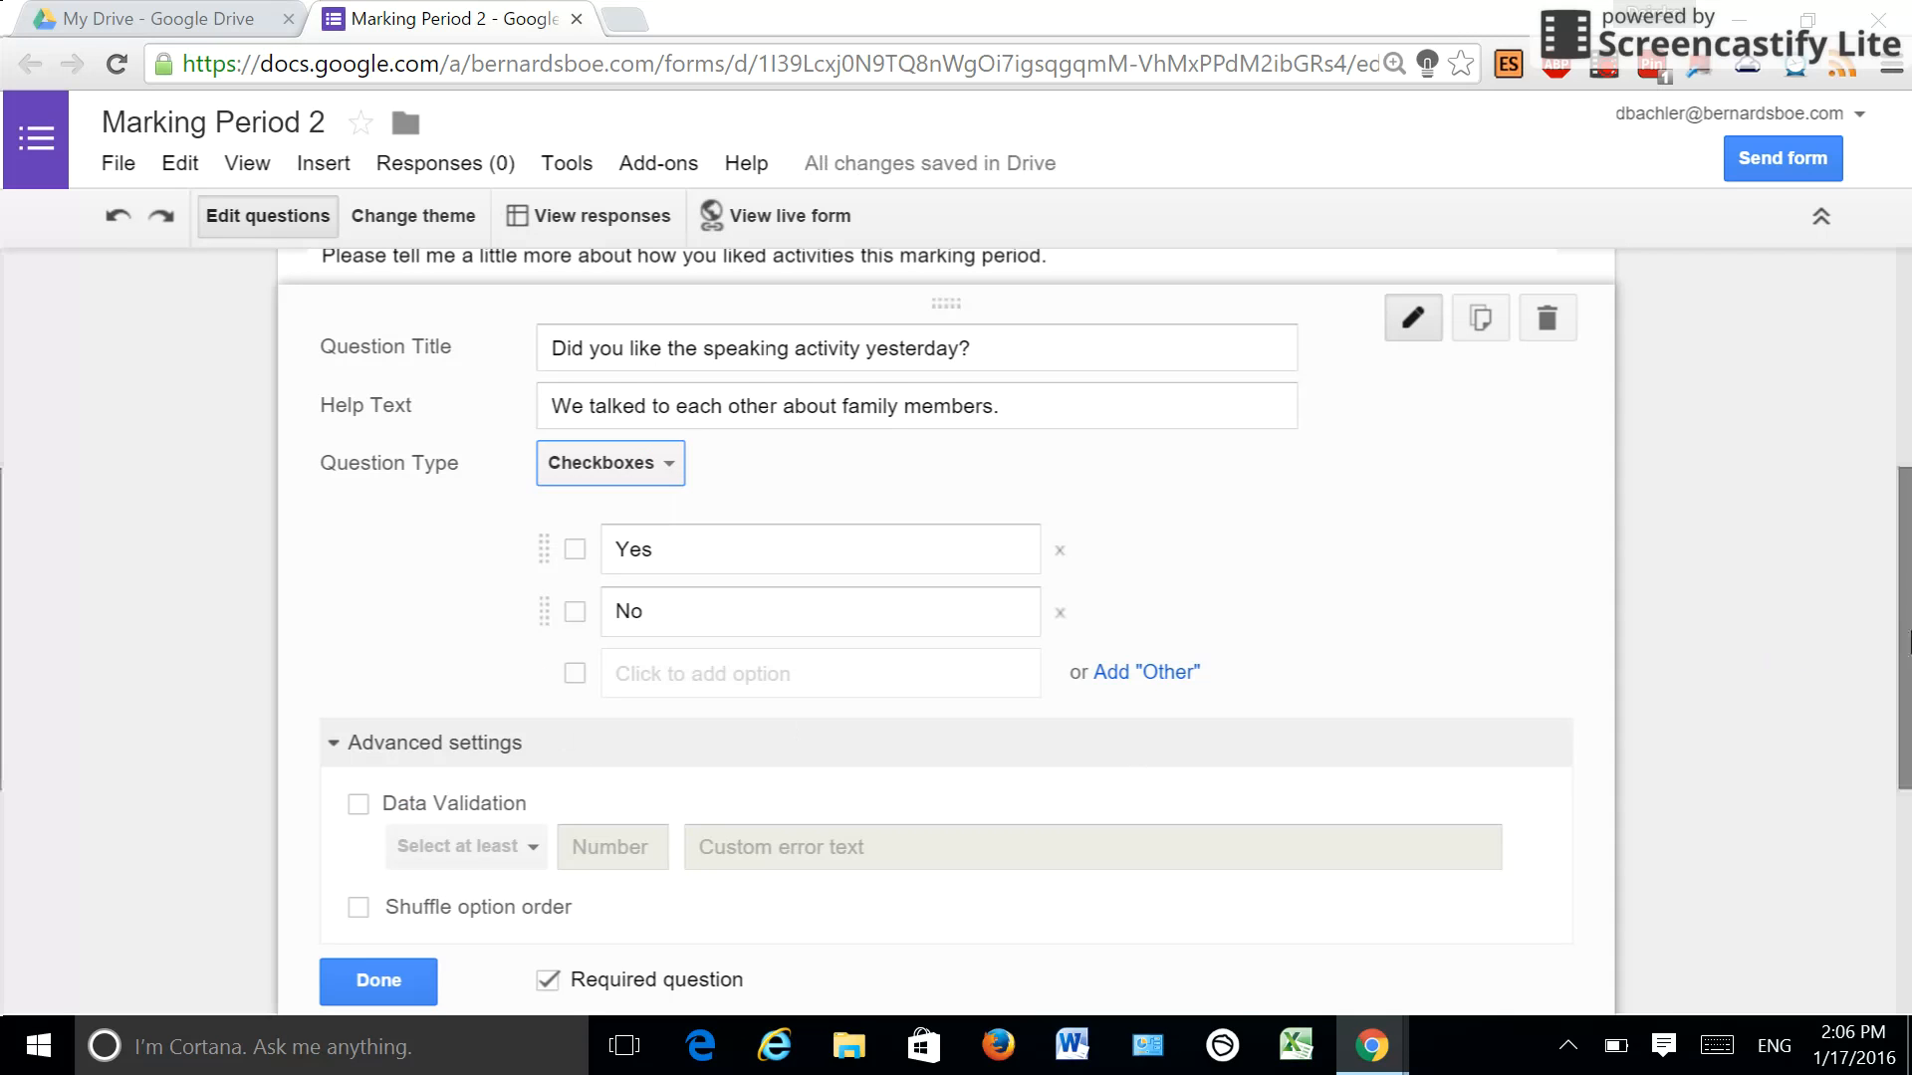
{"action": "left_click_drag", "start_coordinate": [1903, 611], "coordinate": [1903, 669]}
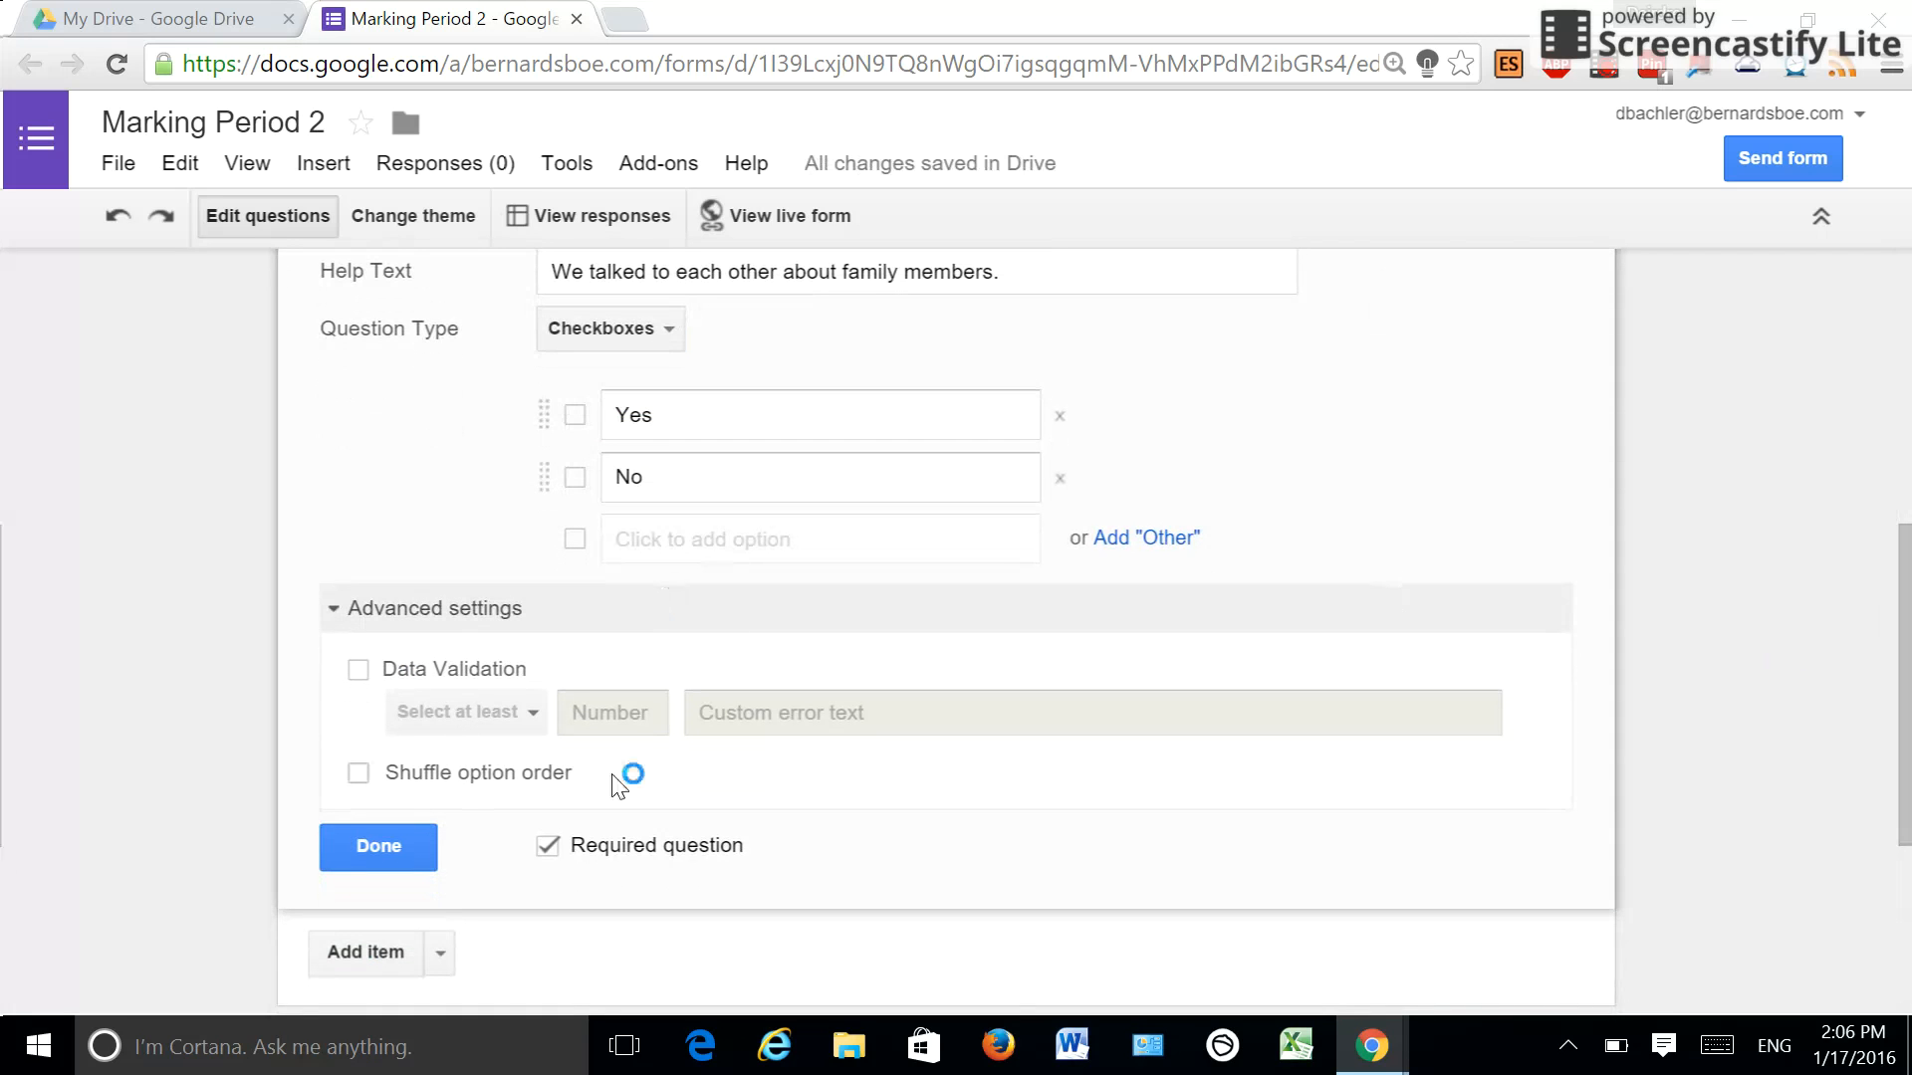
{"action": "left_click", "coordinate": [358, 673]}
{"action": "left_click", "coordinate": [522, 722]}
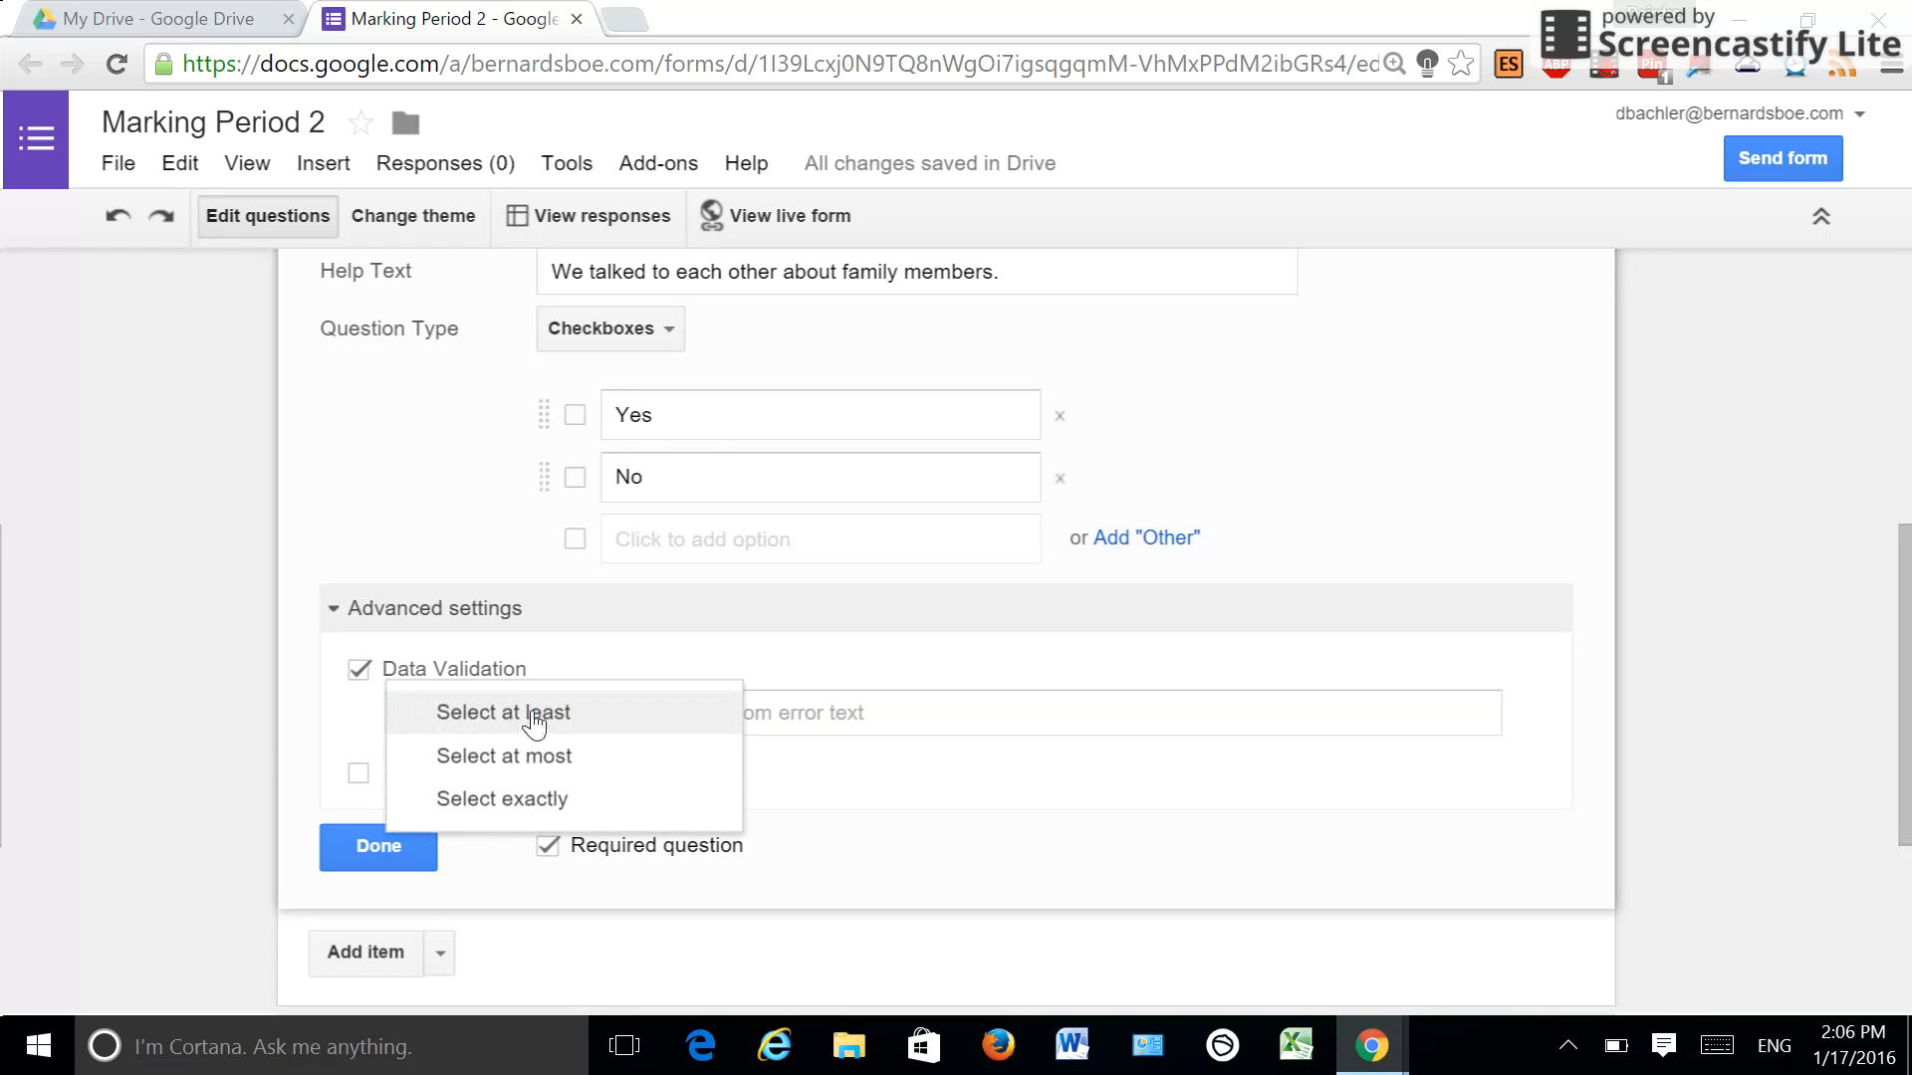
{"action": "left_click", "coordinate": [534, 715]}
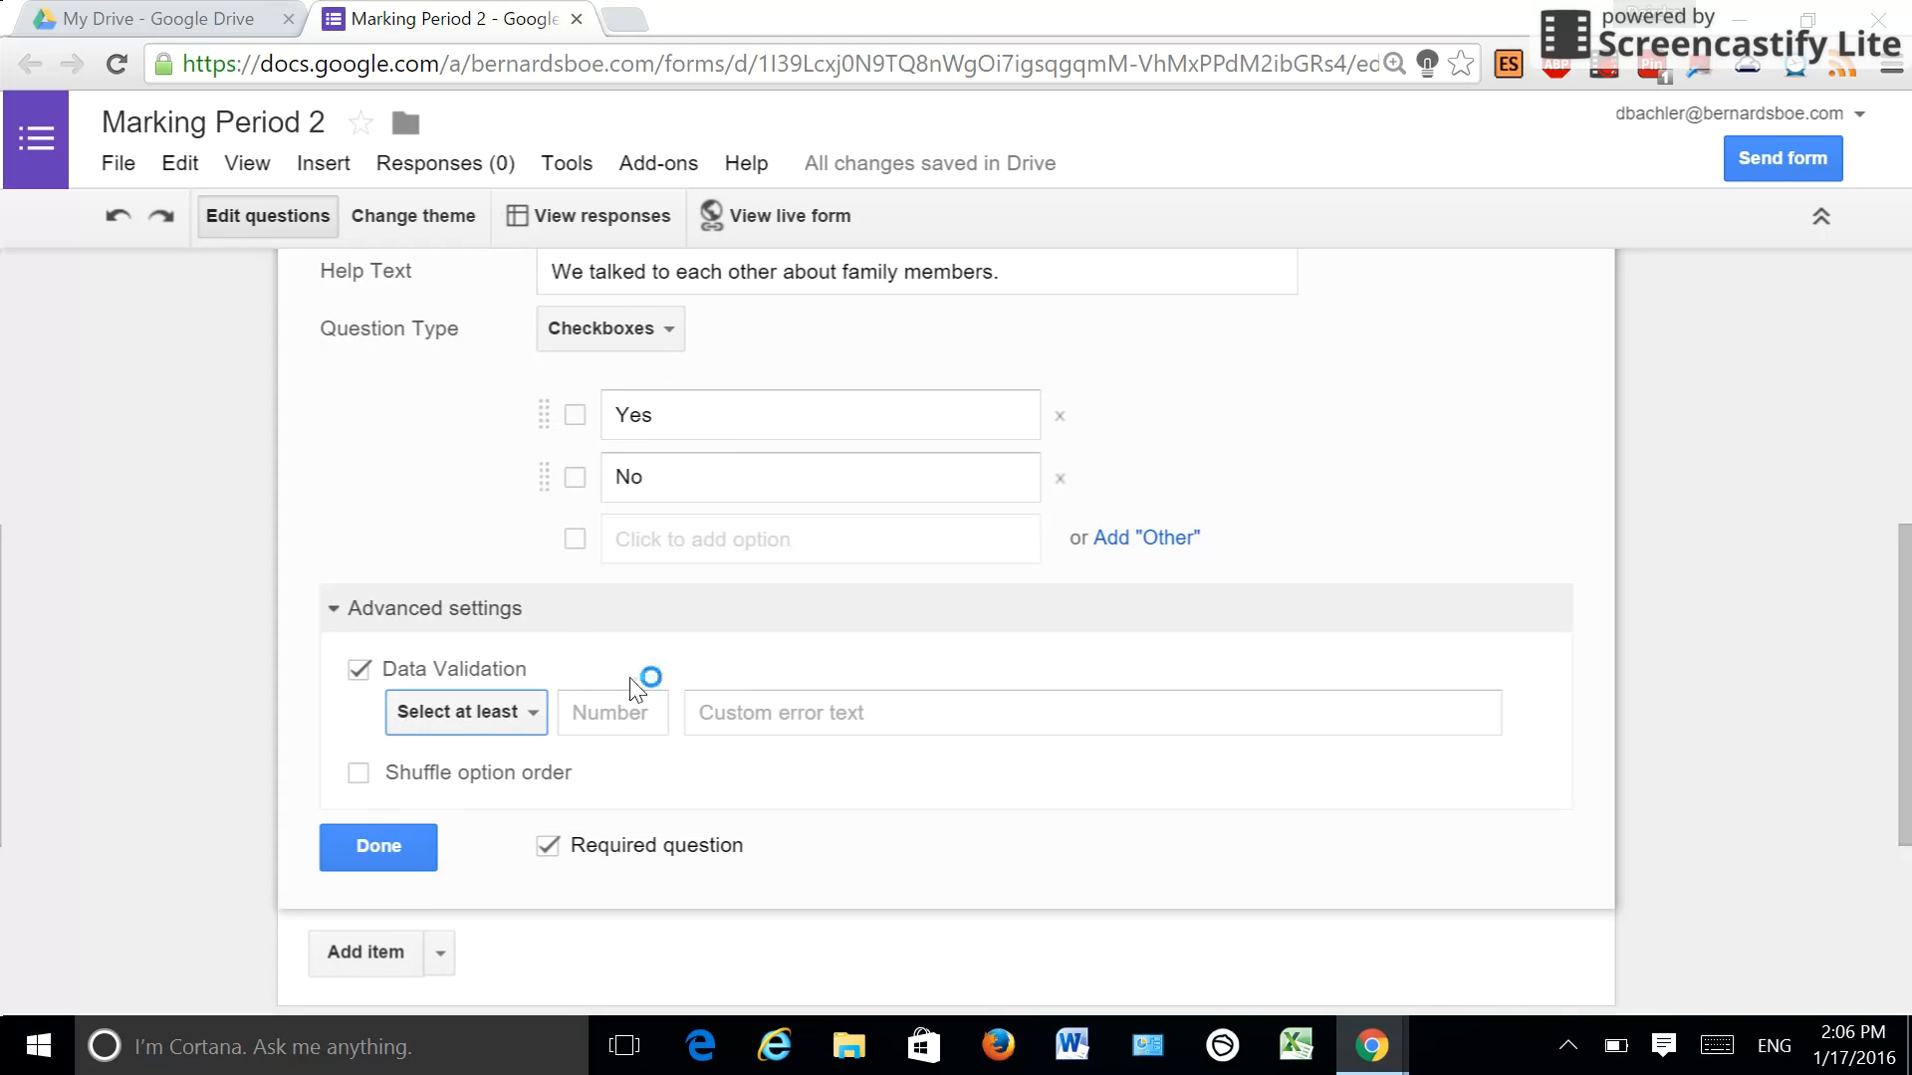
Step: Add a third answer option below "No", keeping its default text
{"action": "left_click_drag", "start_coordinate": [1904, 632], "coordinate": [1907, 513]}
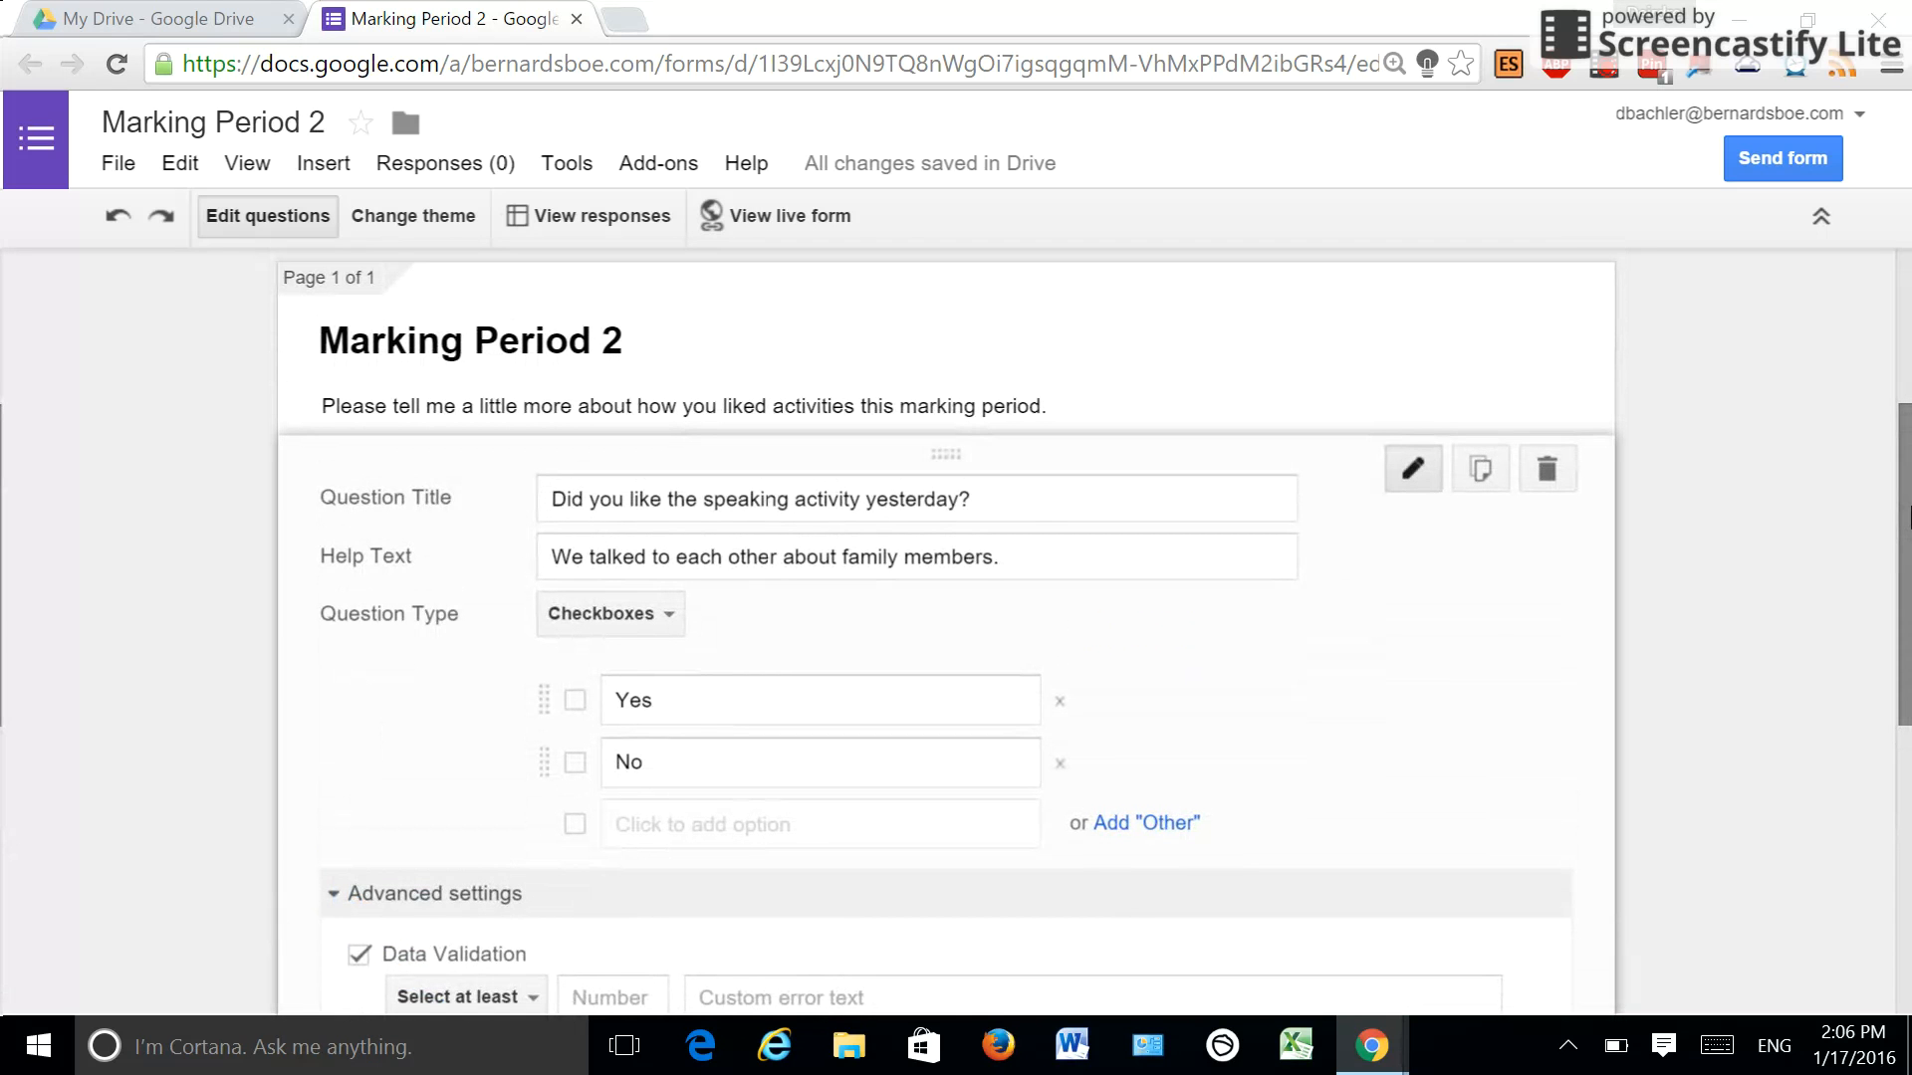
{"action": "double_click", "coordinate": [909, 503]}
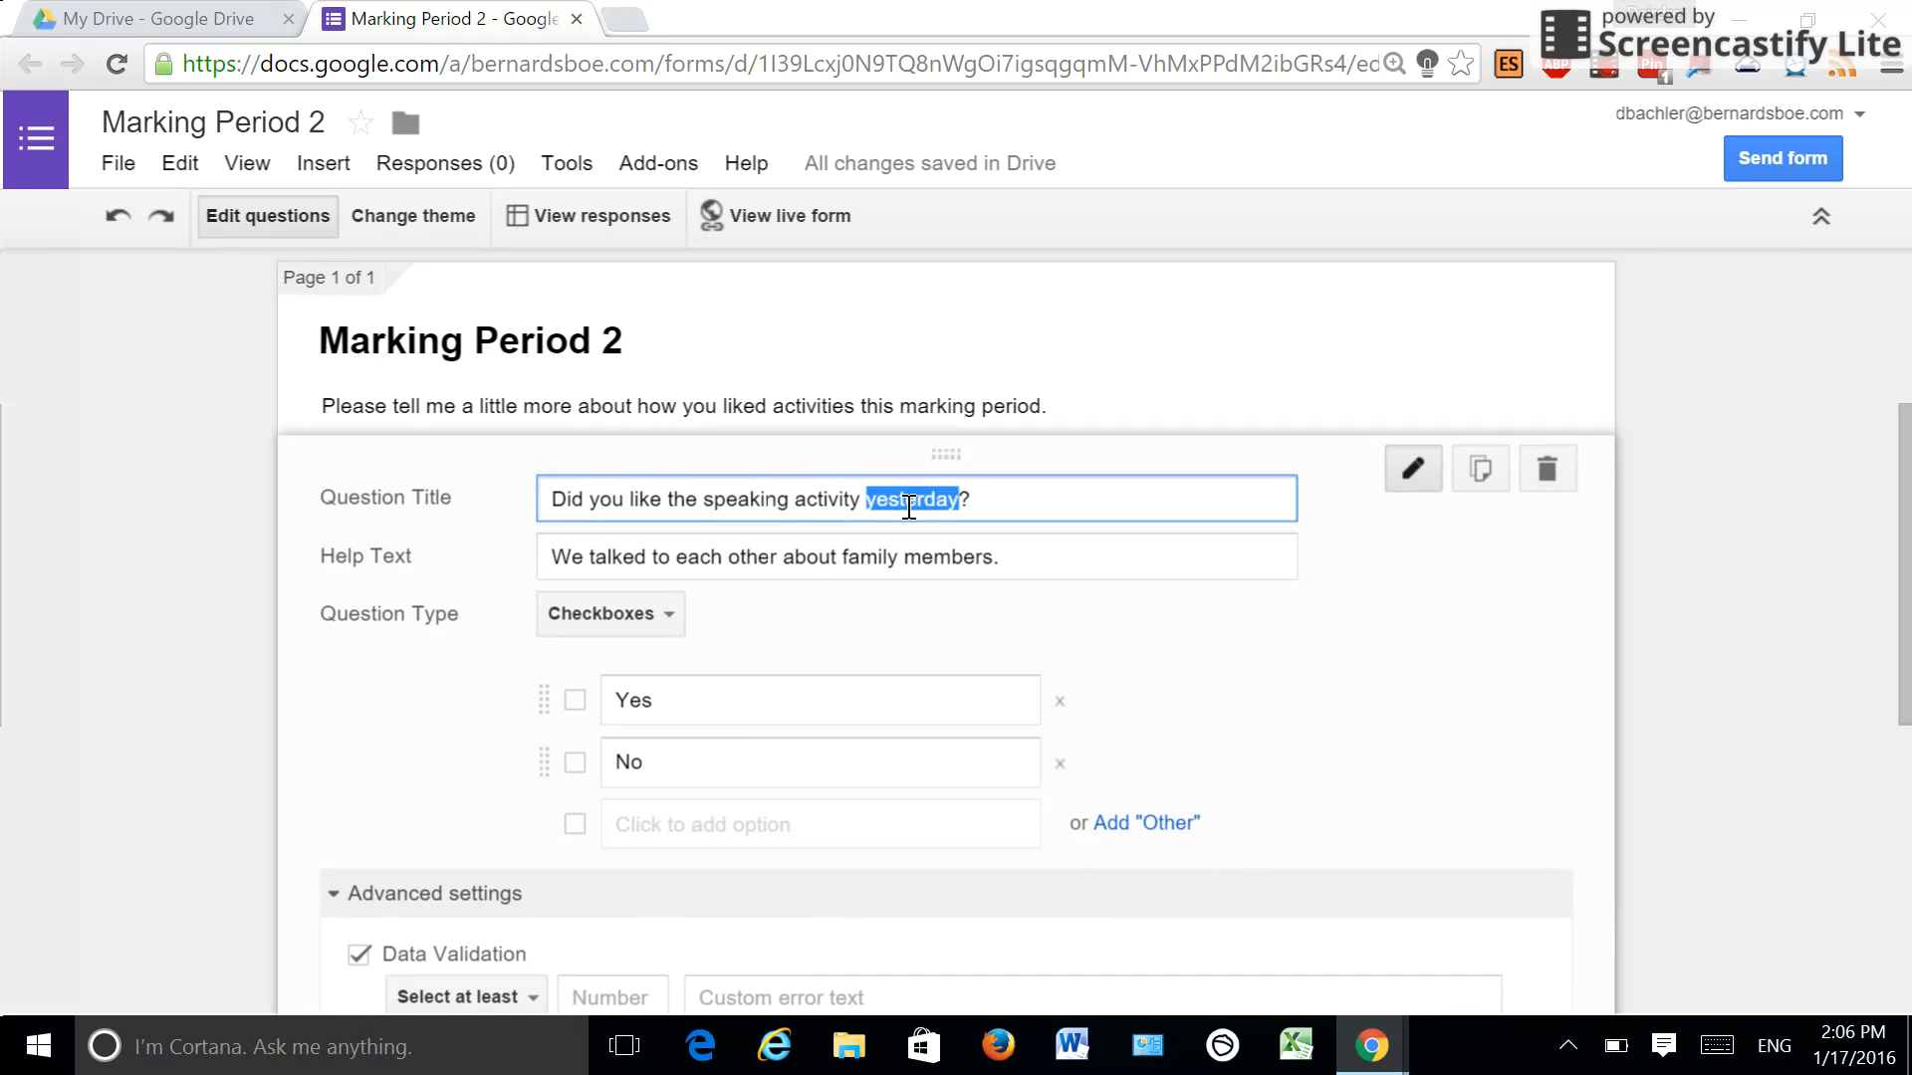
{"action": "double_click", "coordinate": [664, 696]}
{"action": "double_click", "coordinate": [654, 771]}
{"action": "left_click", "coordinate": [653, 832]}
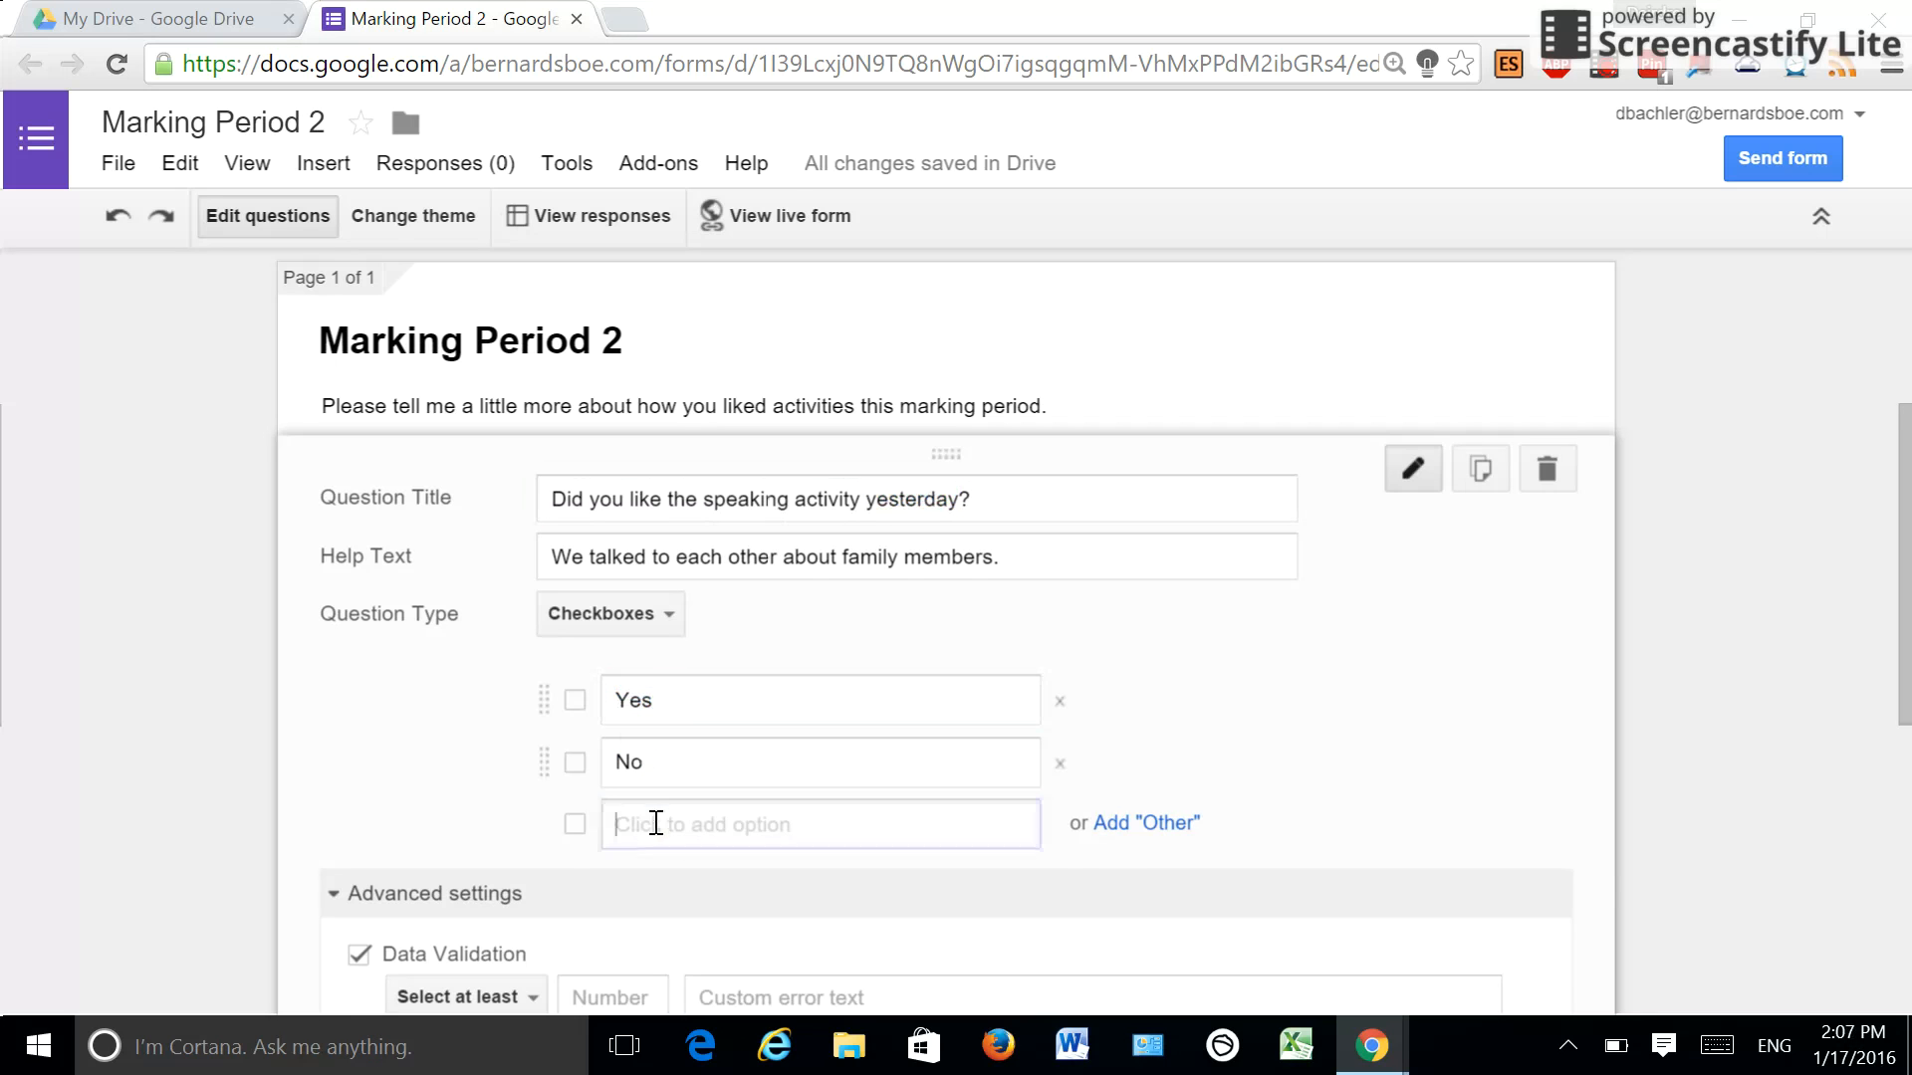
{"action": "scroll", "coordinate": [773, 466], "scroll_direction": "down", "scroll_amount": 5}
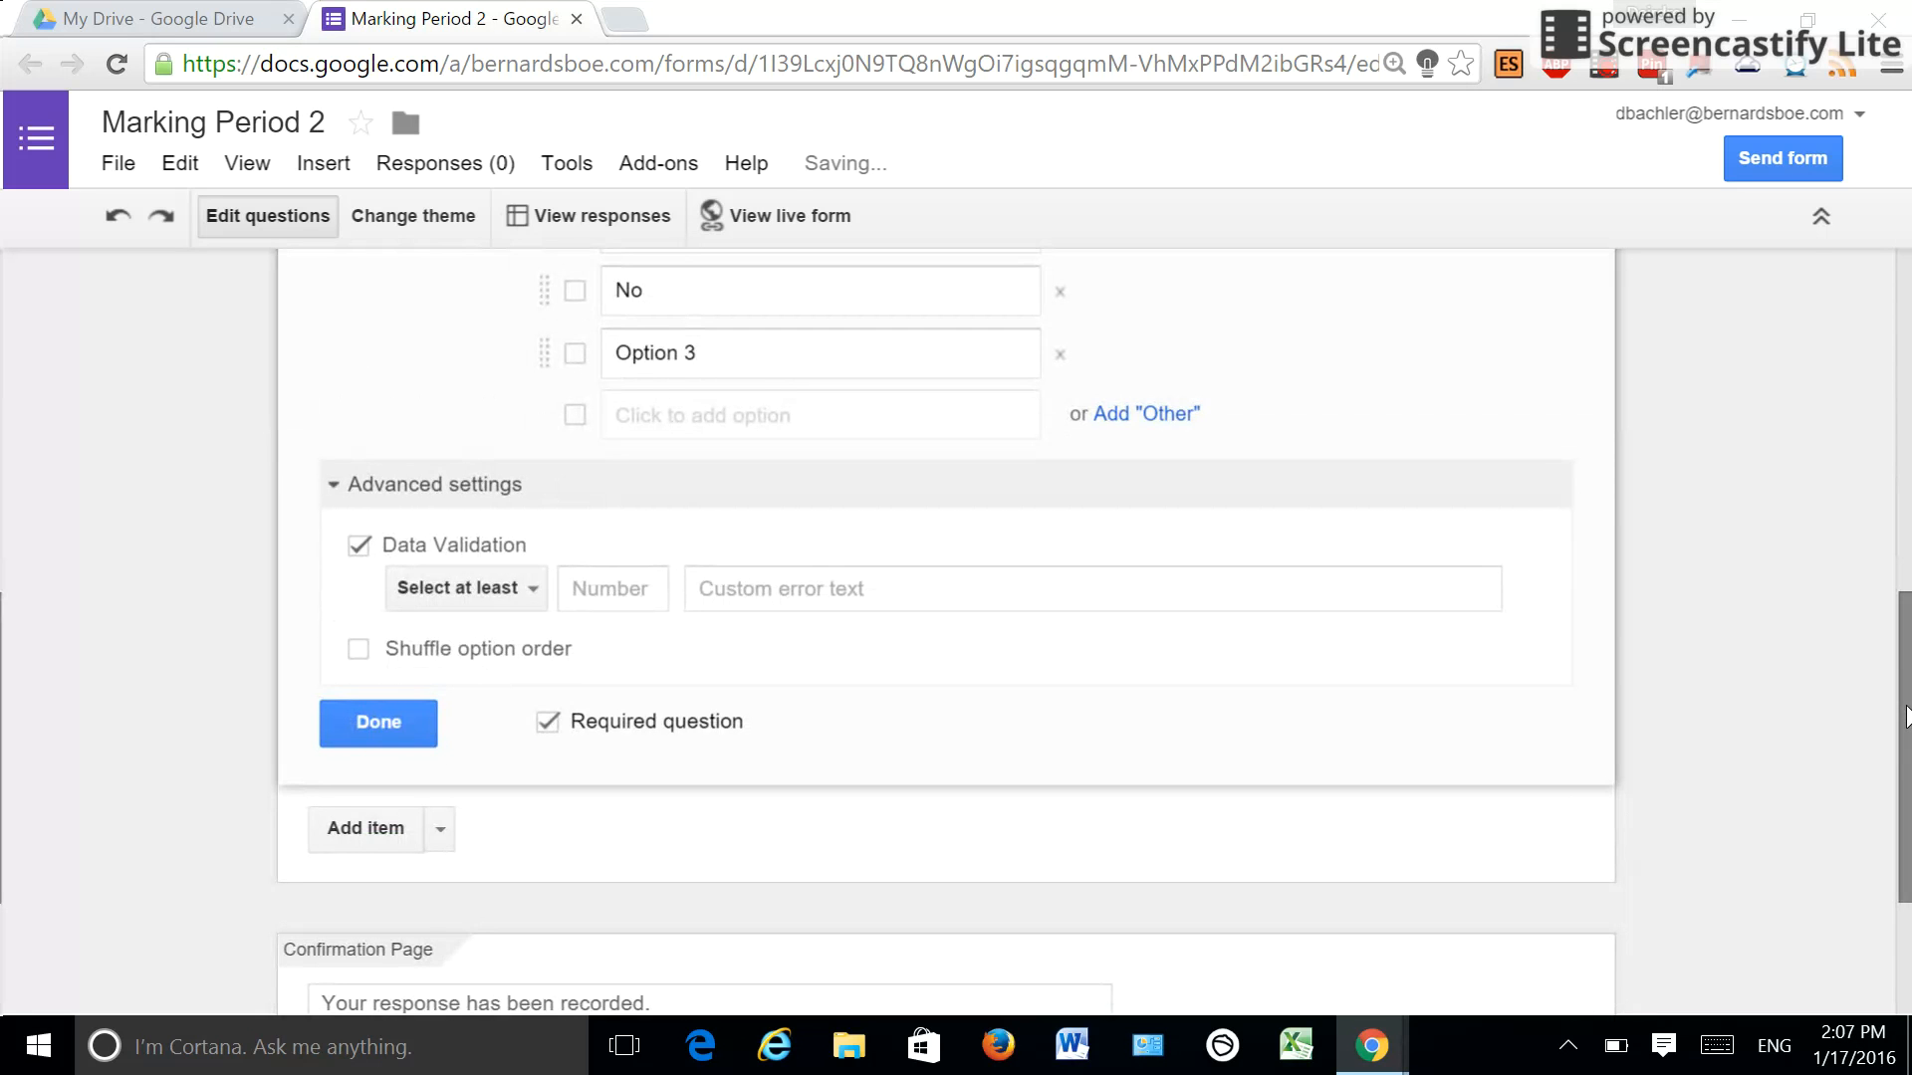
Step: View the available data validation rules for the checkboxes and collapse the advanced settings
{"action": "left_click", "coordinate": [488, 589]}
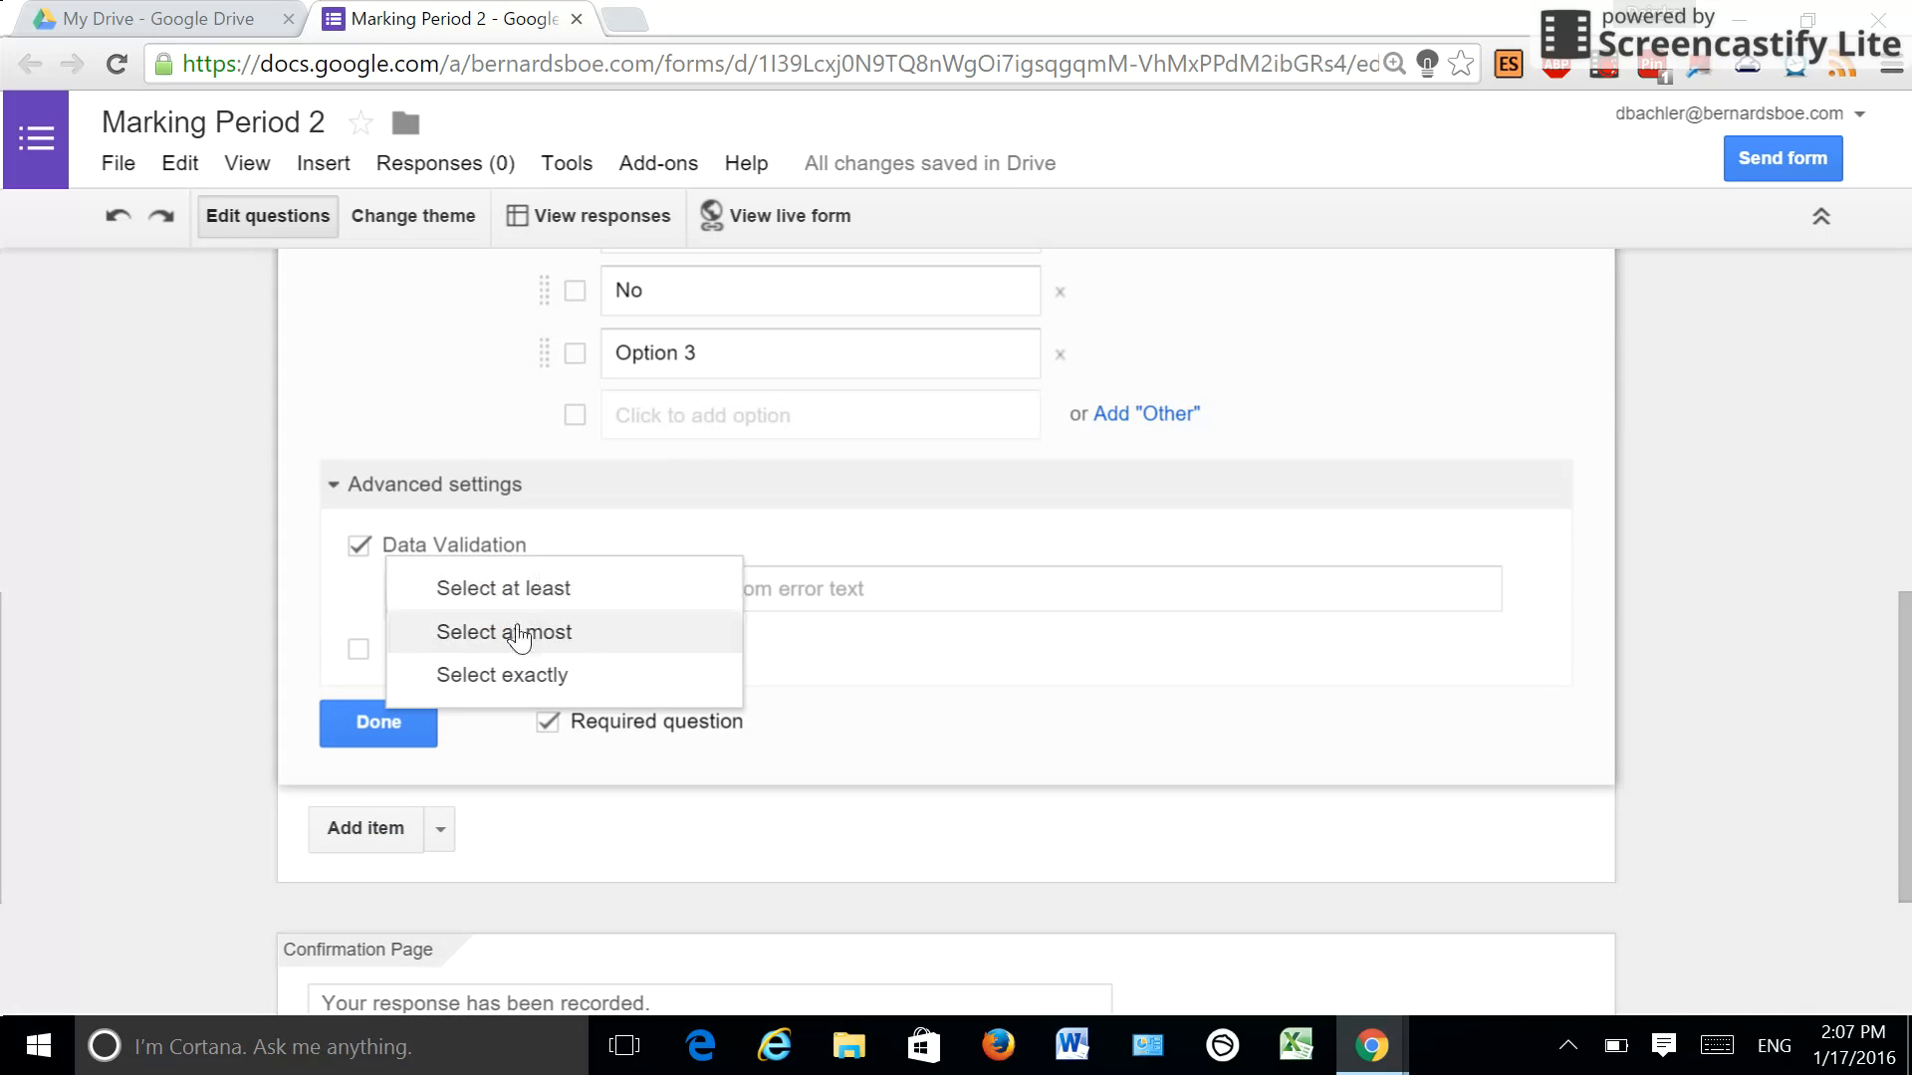
{"action": "left_click", "coordinate": [416, 480]}
{"action": "left_click", "coordinate": [416, 480]}
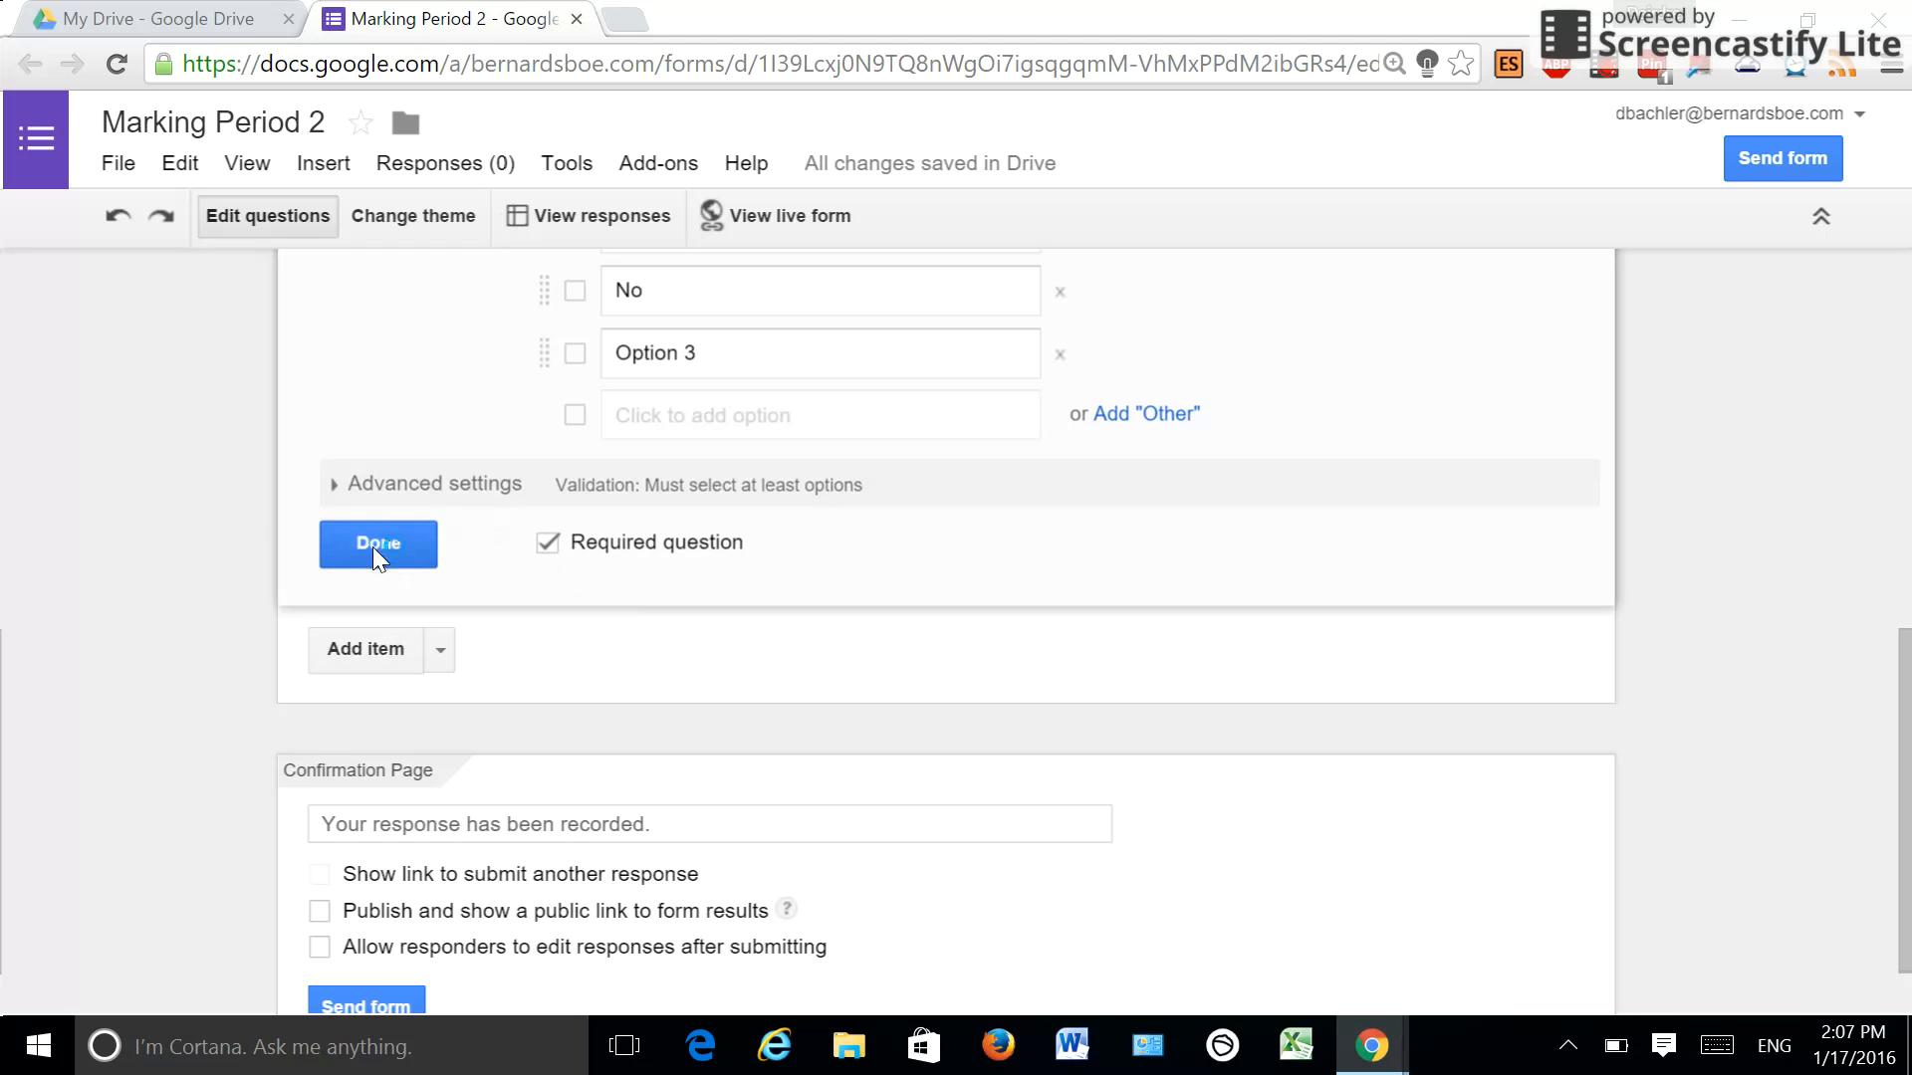
Step: Duplicate the speaking activity question and delete the copy
{"action": "scroll", "coordinate": [1907, 528], "scroll_direction": "up", "scroll_amount": 3}
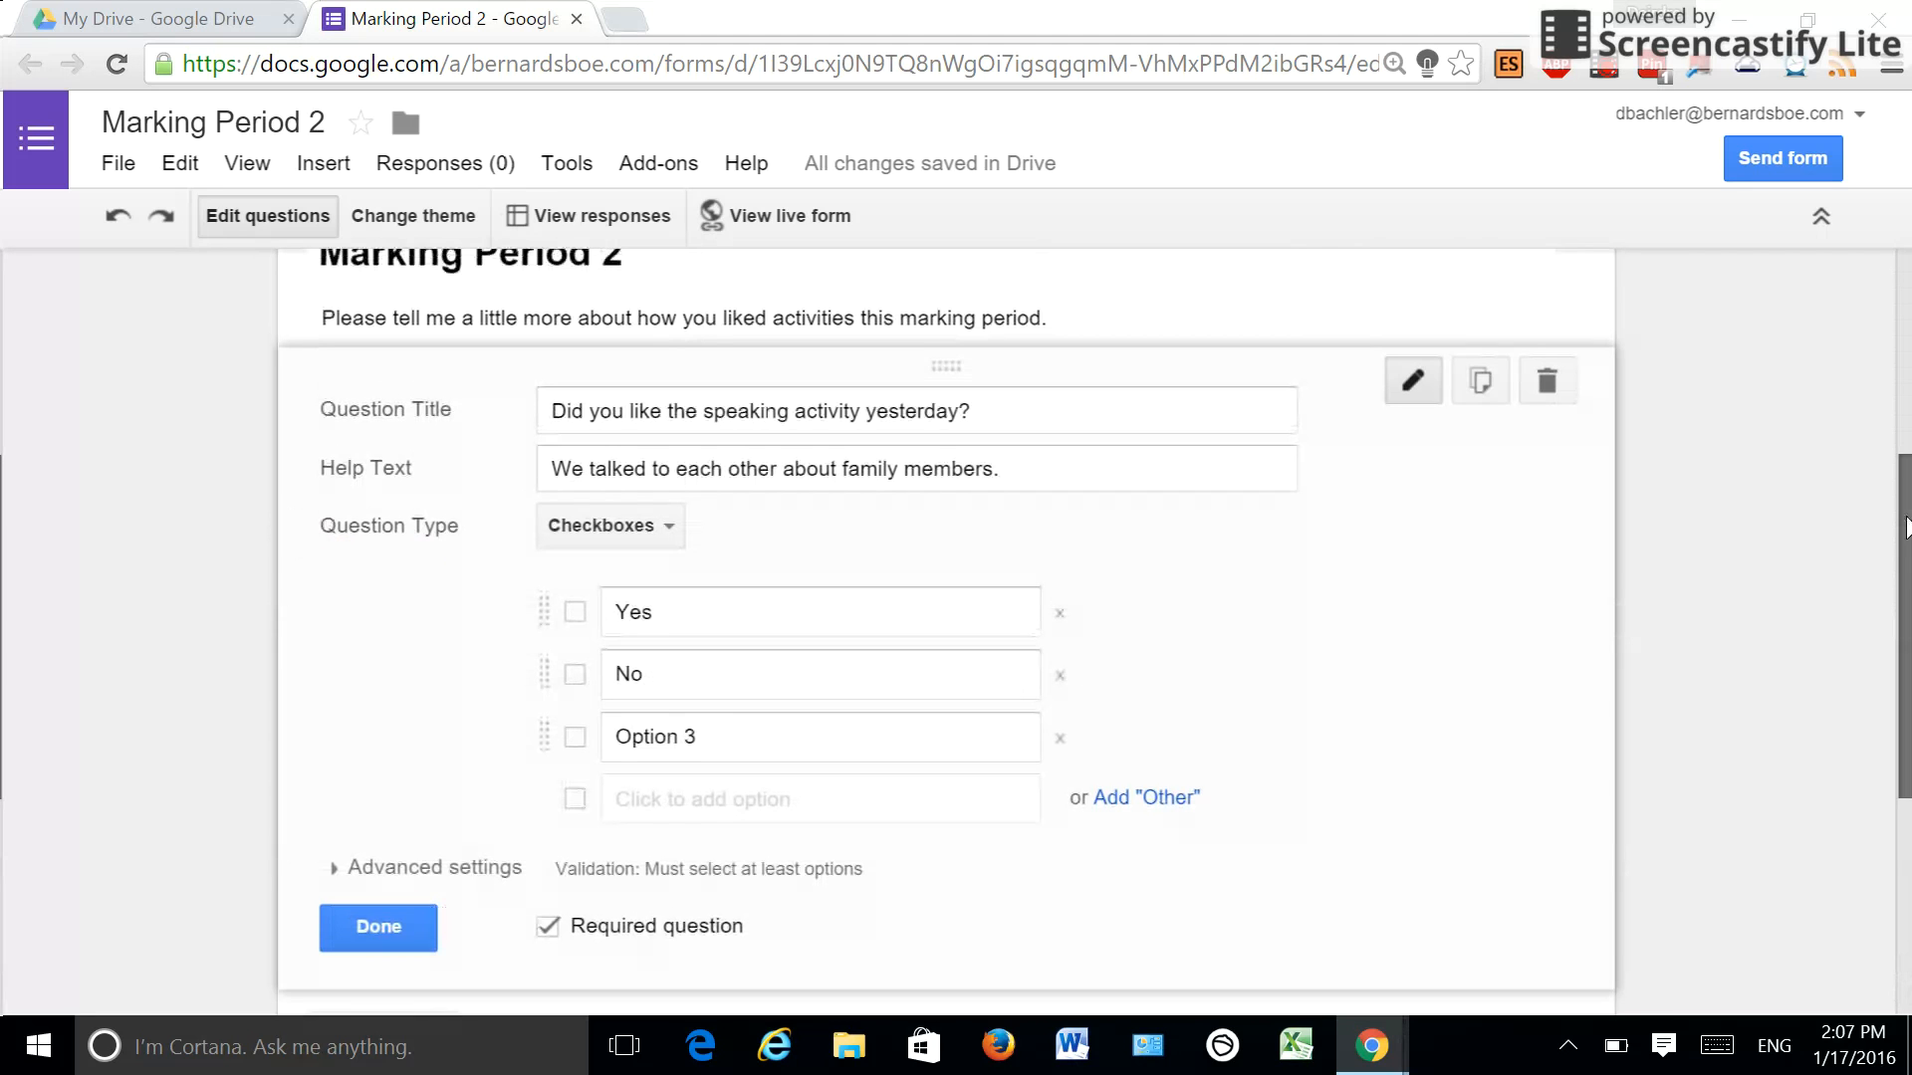
{"action": "scroll", "coordinate": [1906, 528], "scroll_direction": "down", "scroll_amount": 1}
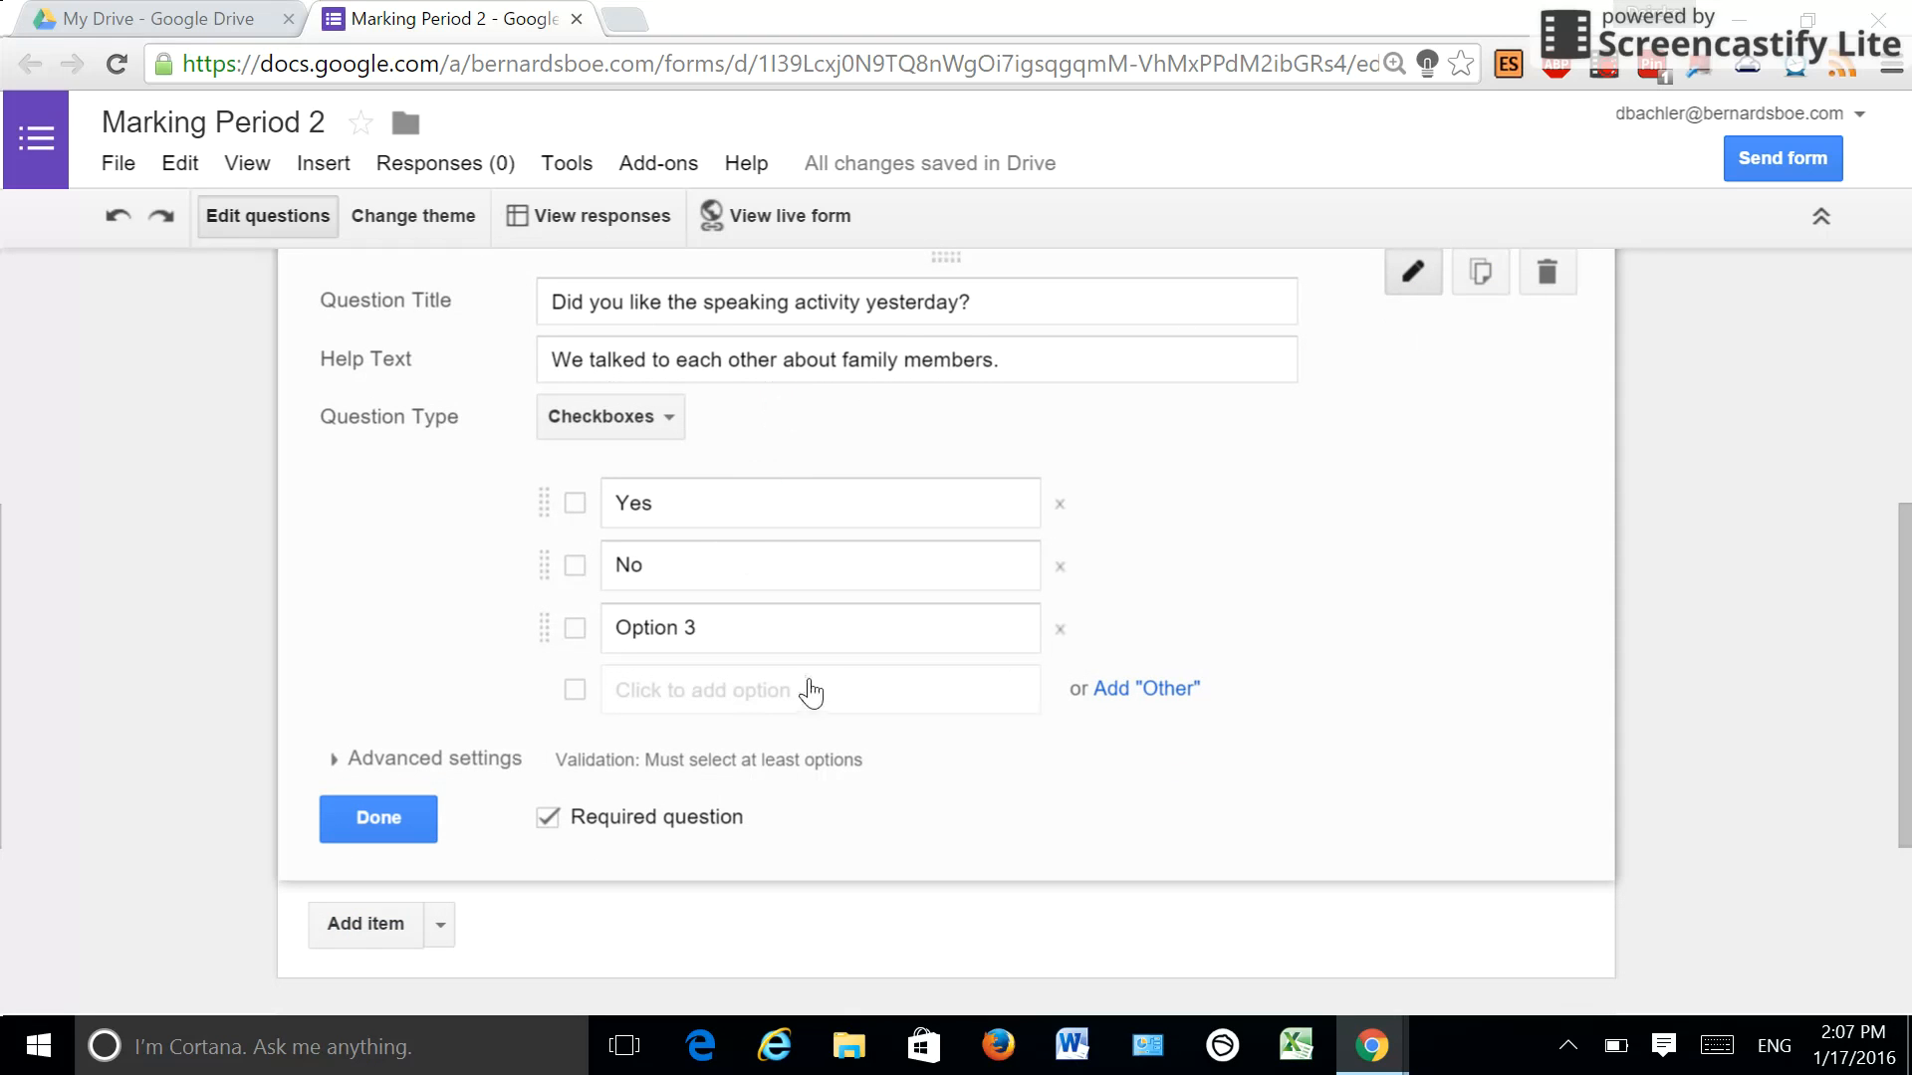
{"action": "left_click", "coordinate": [1482, 279]}
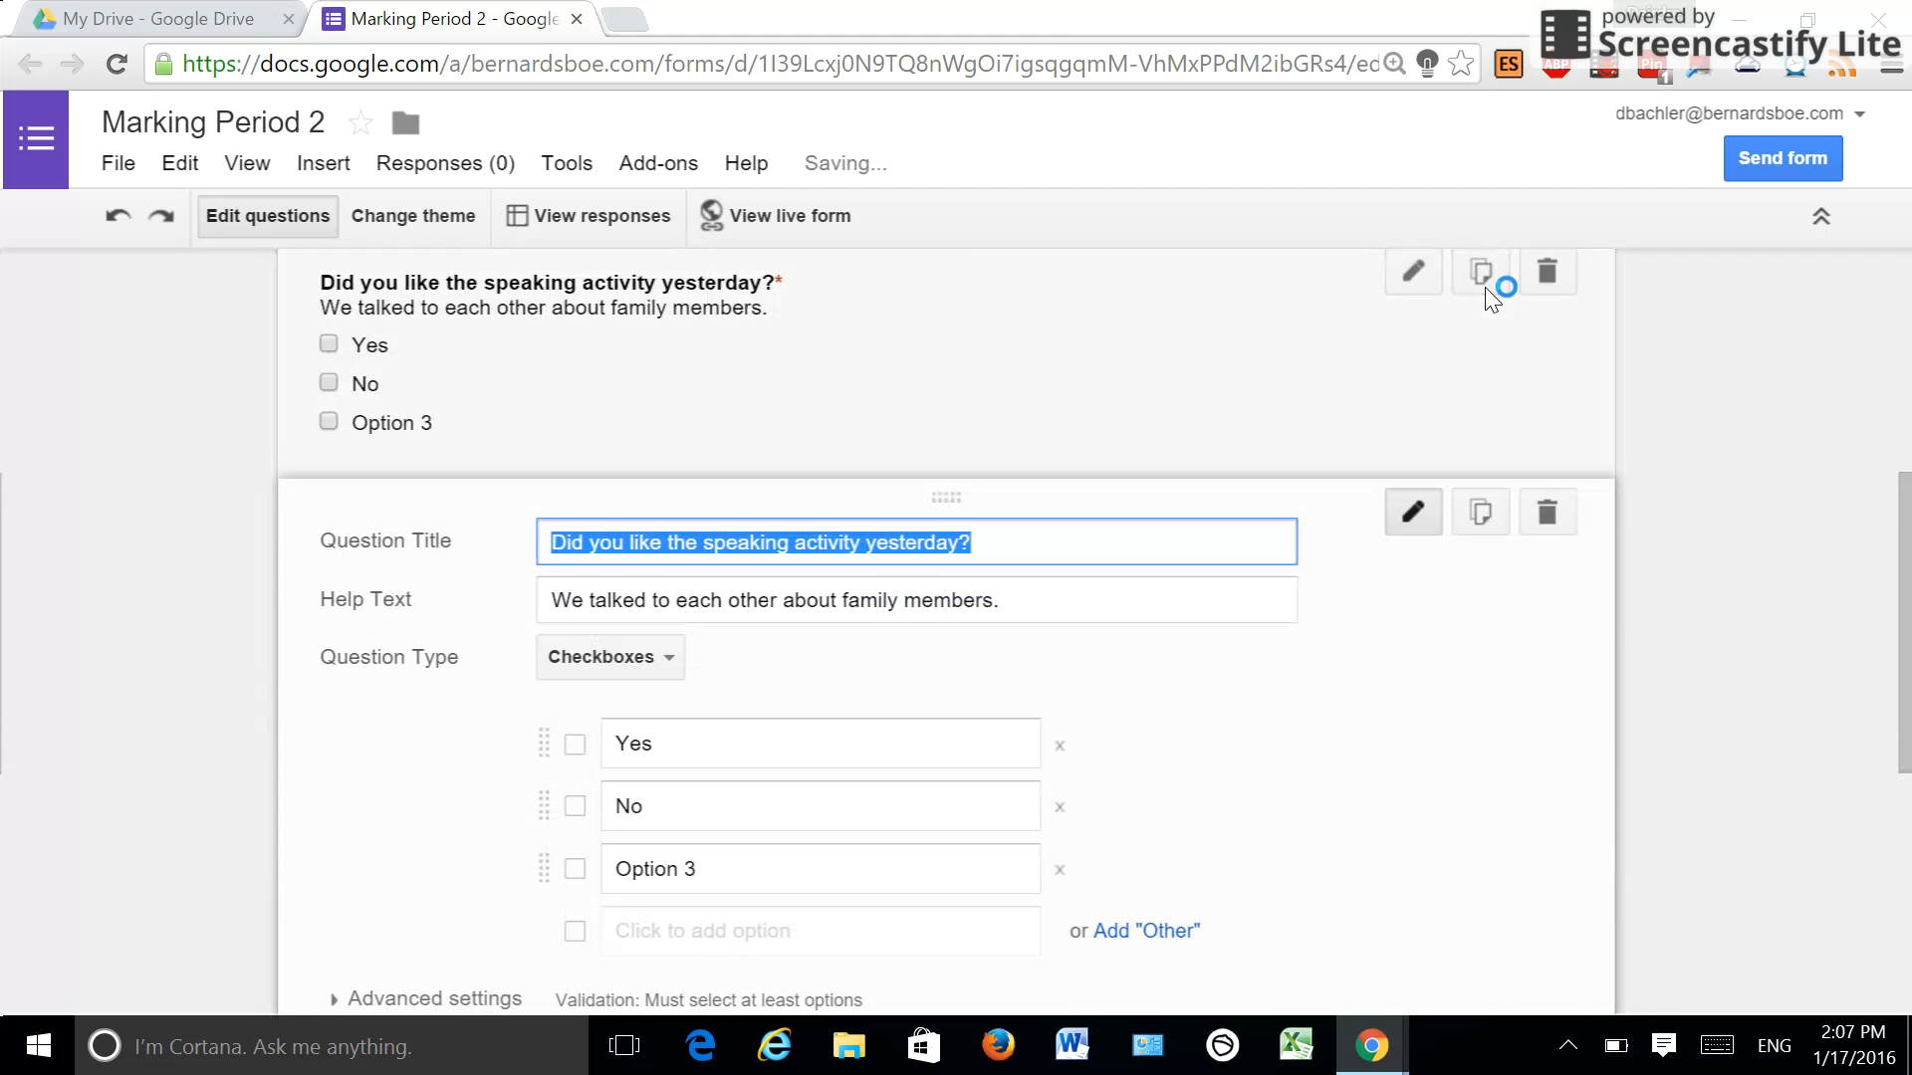
{"action": "double_click", "coordinate": [805, 543]}
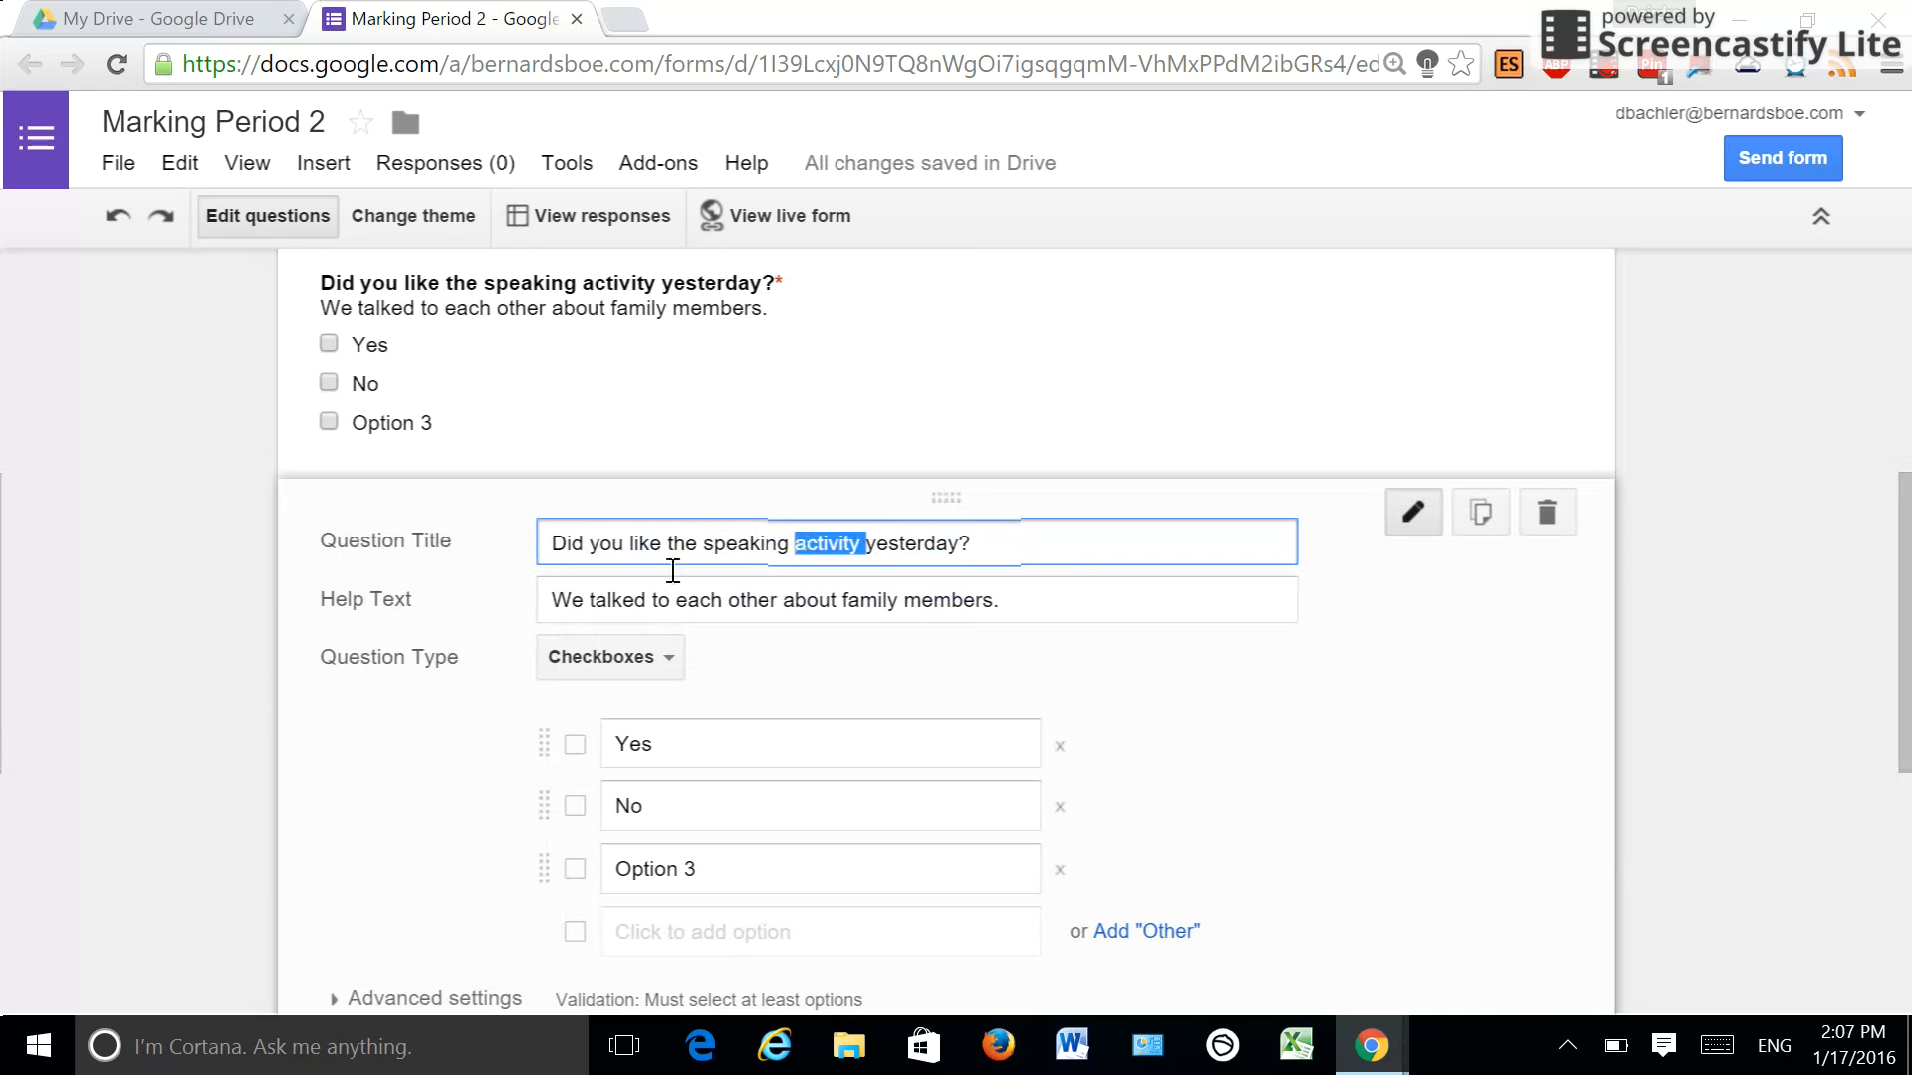
{"action": "left_click_drag", "start_coordinate": [1910, 632], "coordinate": [1883, 594]}
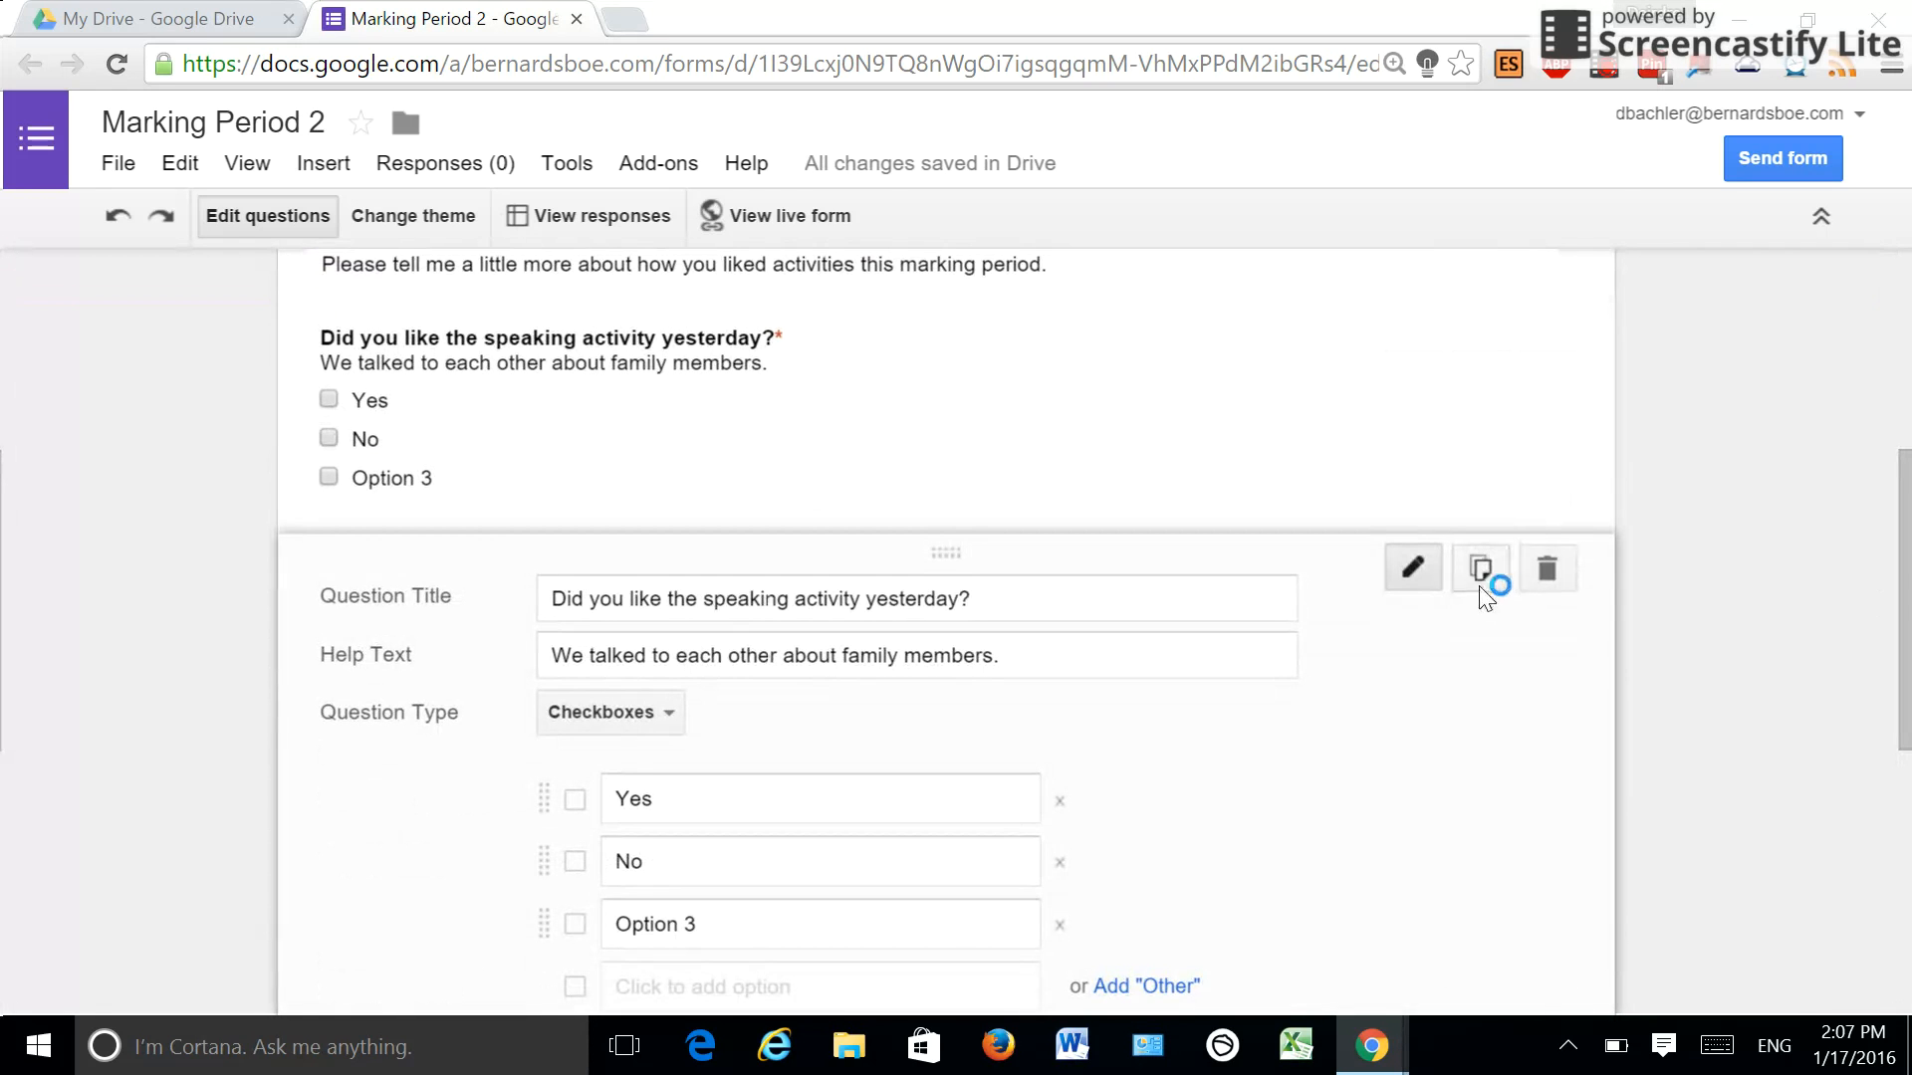
{"action": "left_click", "coordinate": [1555, 569]}
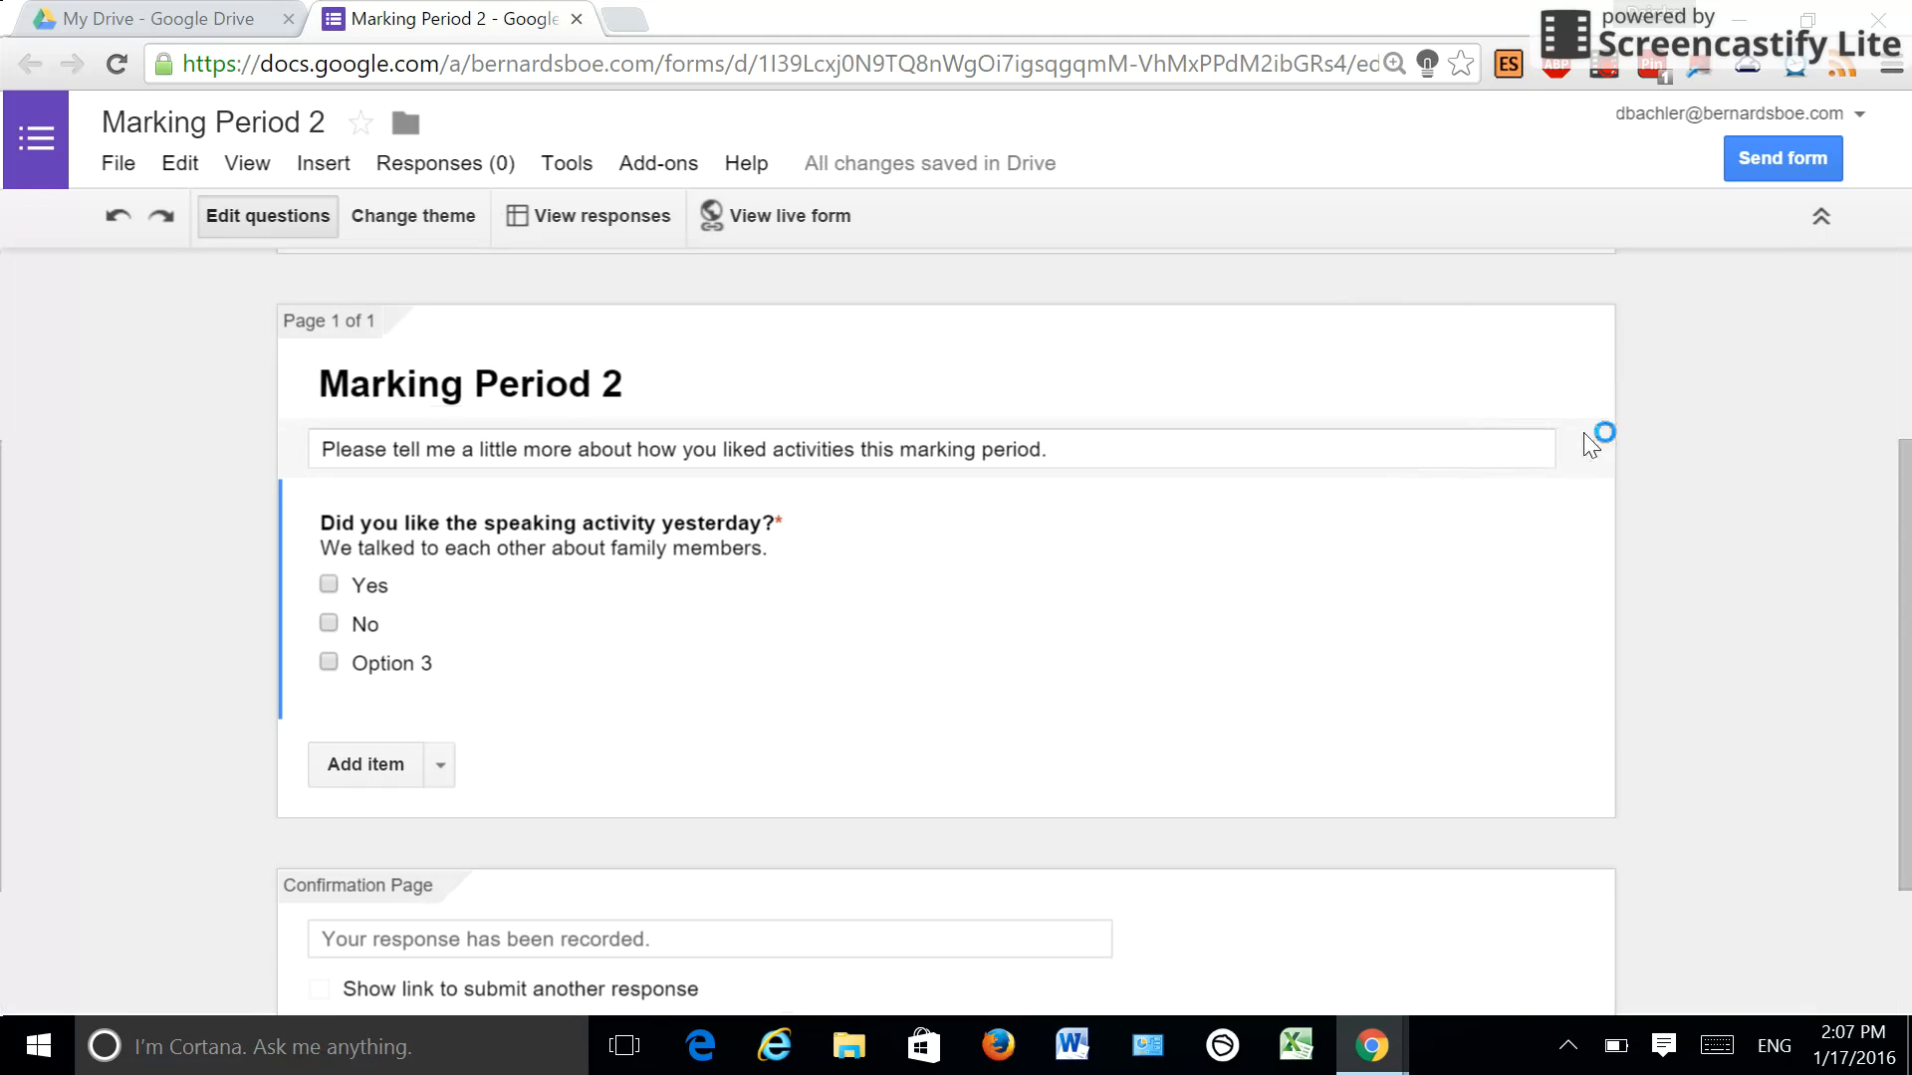
Step: Reopen the speaking activity question for editing and finish editing it
{"action": "mouse_move", "coordinate": [1536, 523]}
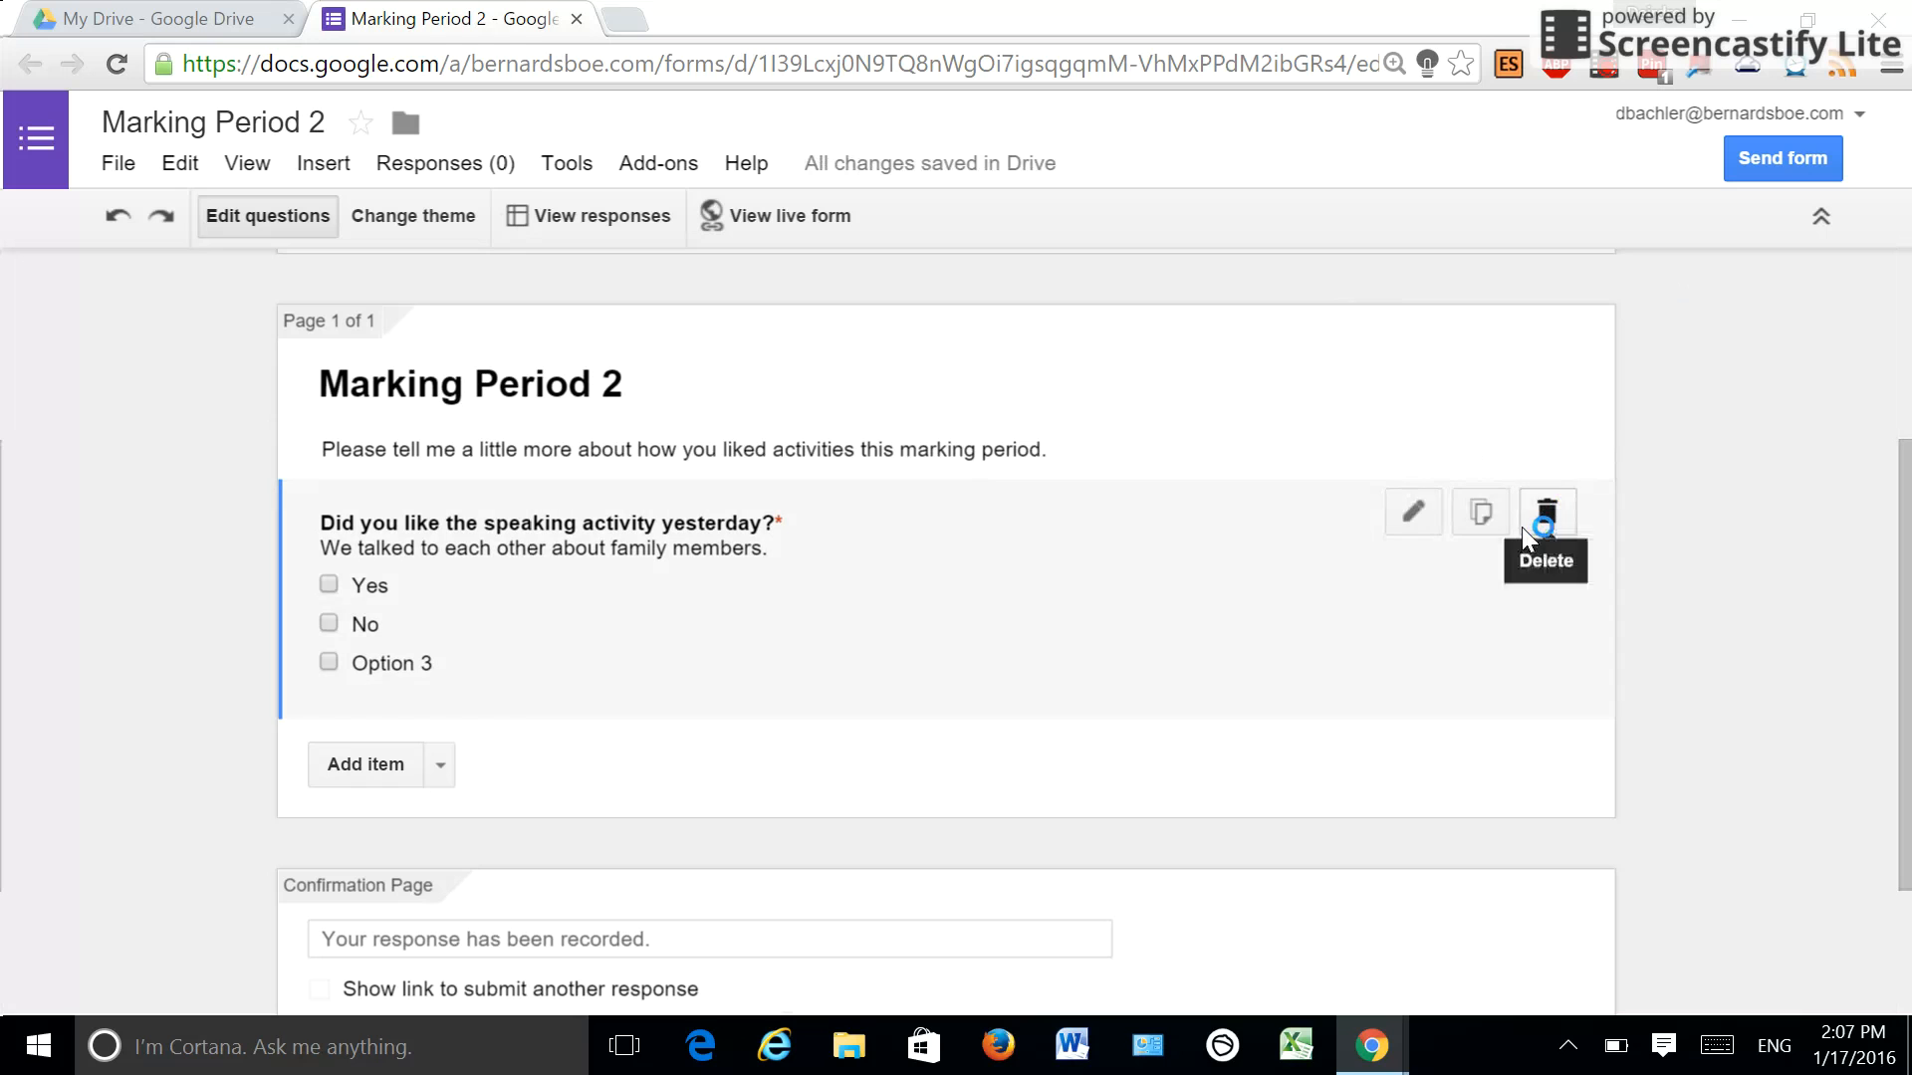
{"action": "left_click", "coordinate": [1417, 515]}
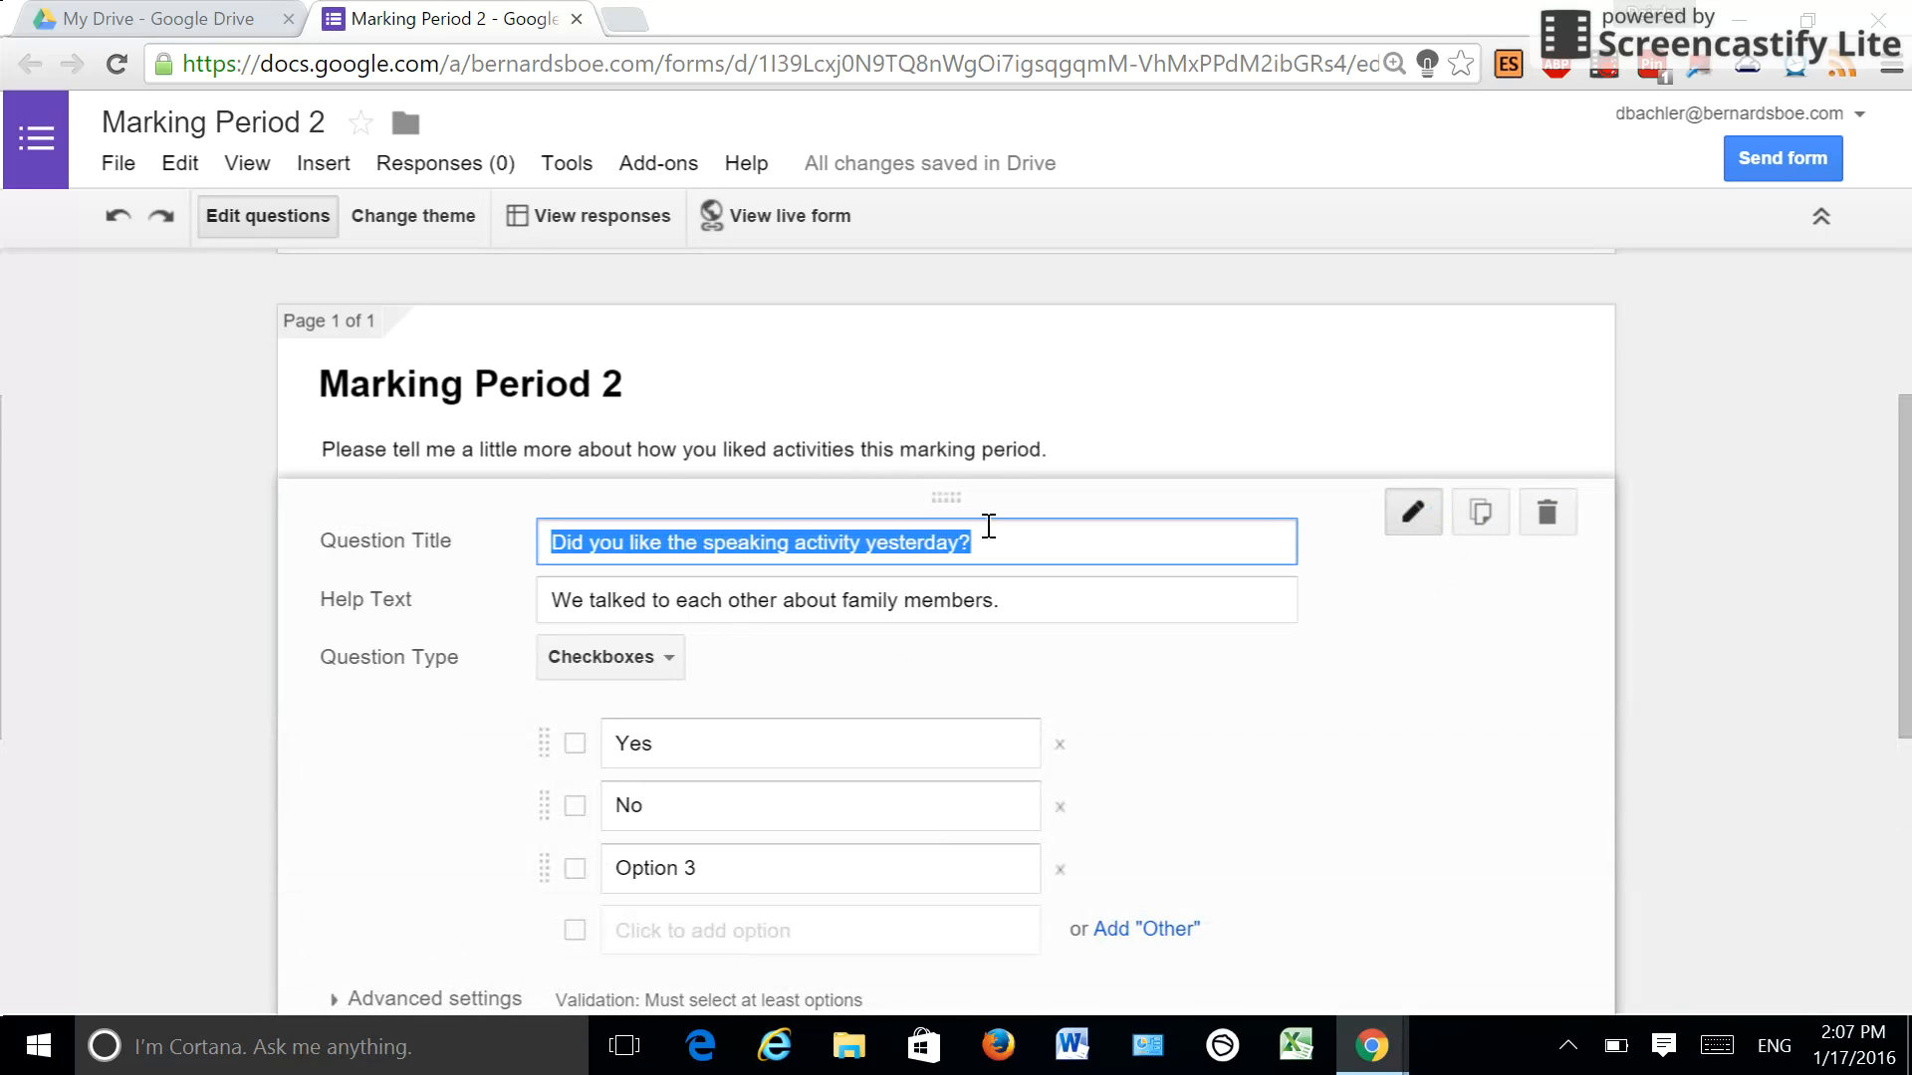
{"action": "scroll", "coordinate": [384, 705], "scroll_direction": "down", "scroll_amount": 4}
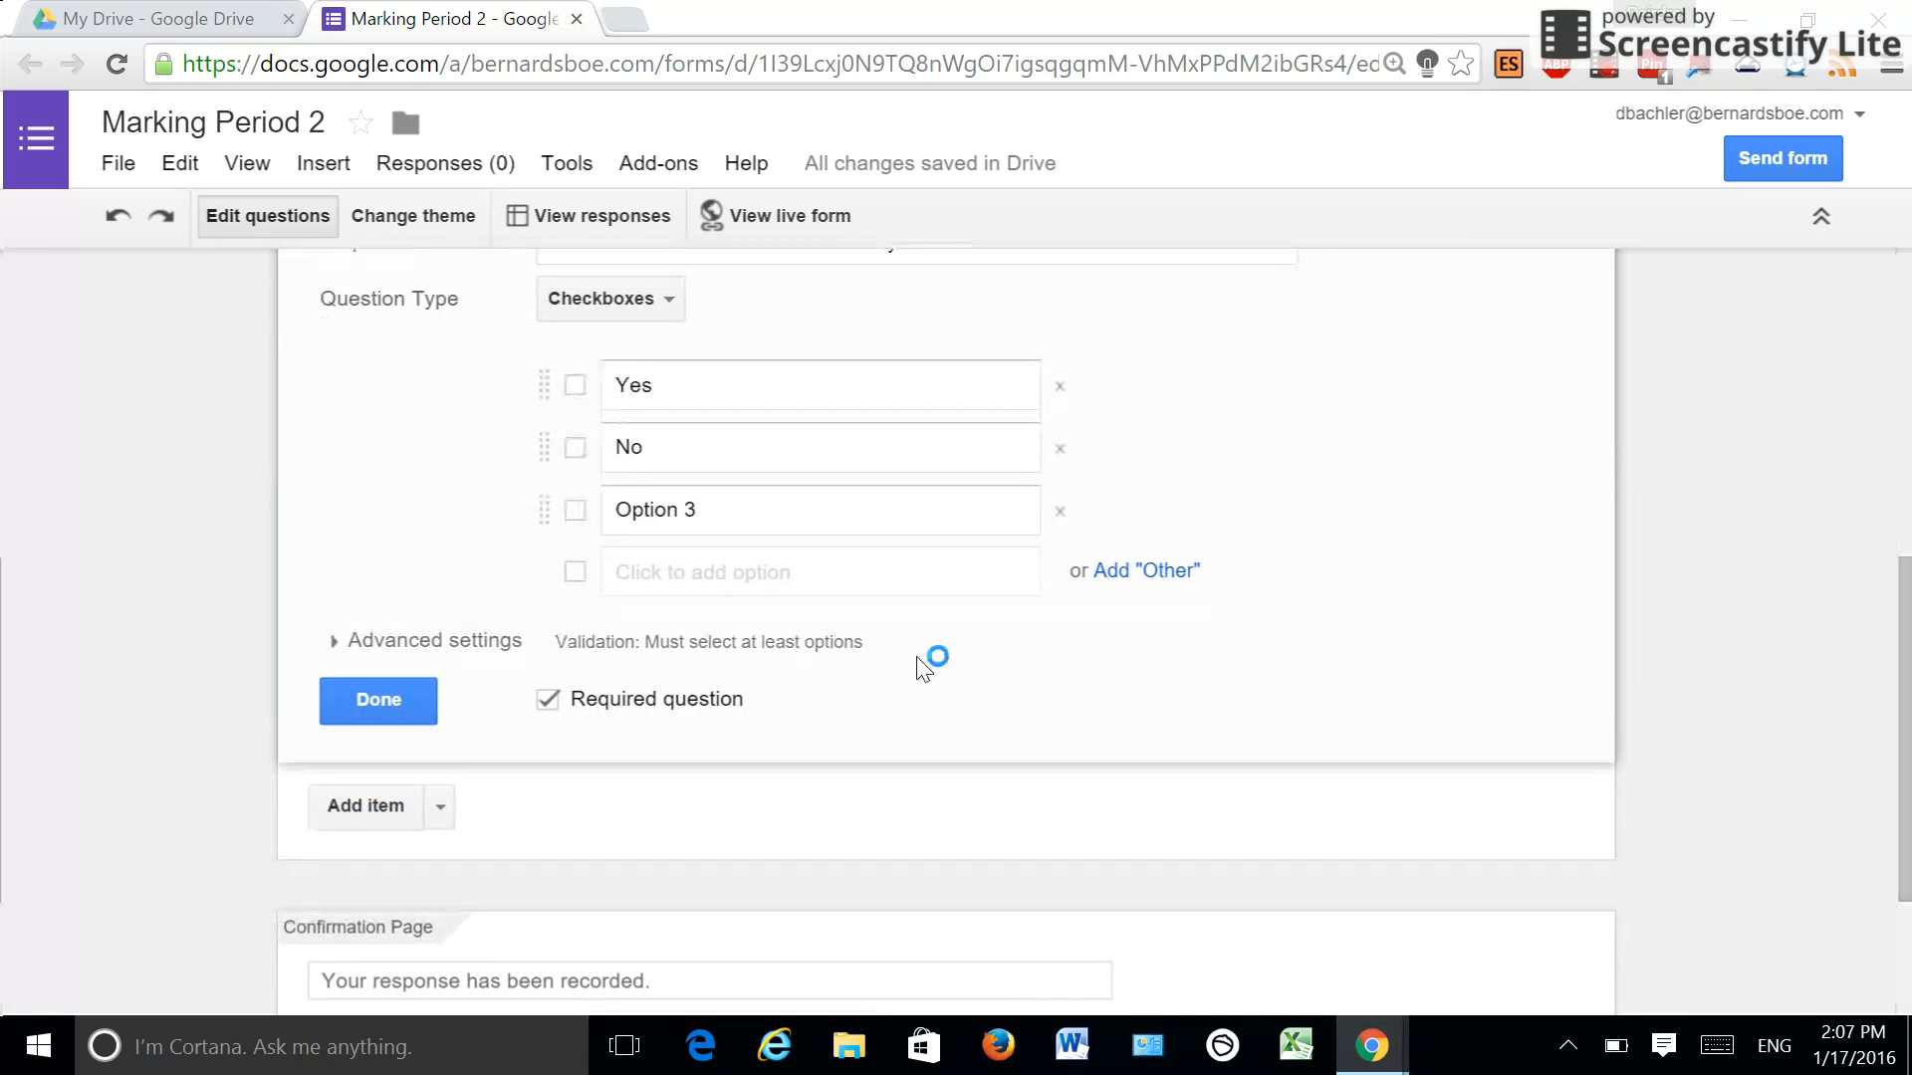
{"action": "left_click", "coordinate": [384, 705]}
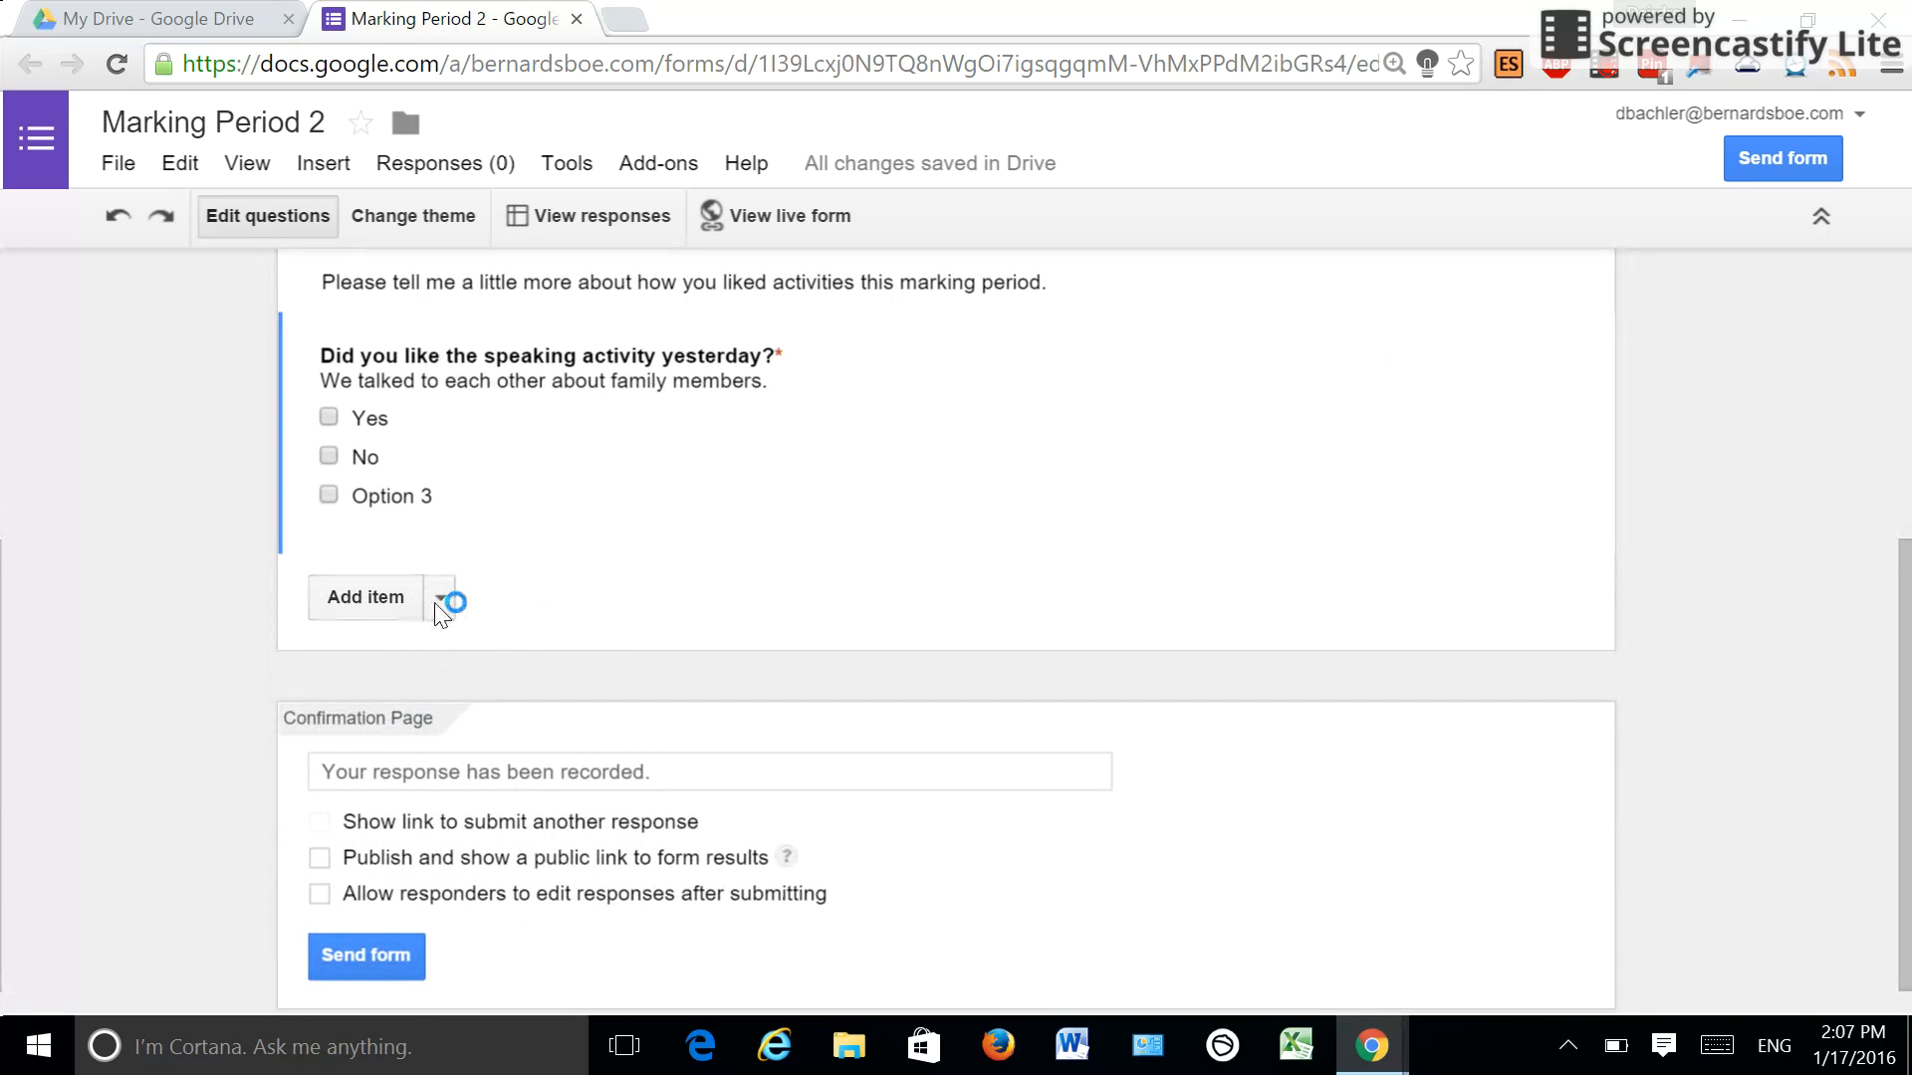
Step: Add a new blank question below the speaking activity question and view the question types available for it
{"action": "mouse_move", "coordinate": [1074, 462]}
{"action": "left_click", "coordinate": [378, 602]}
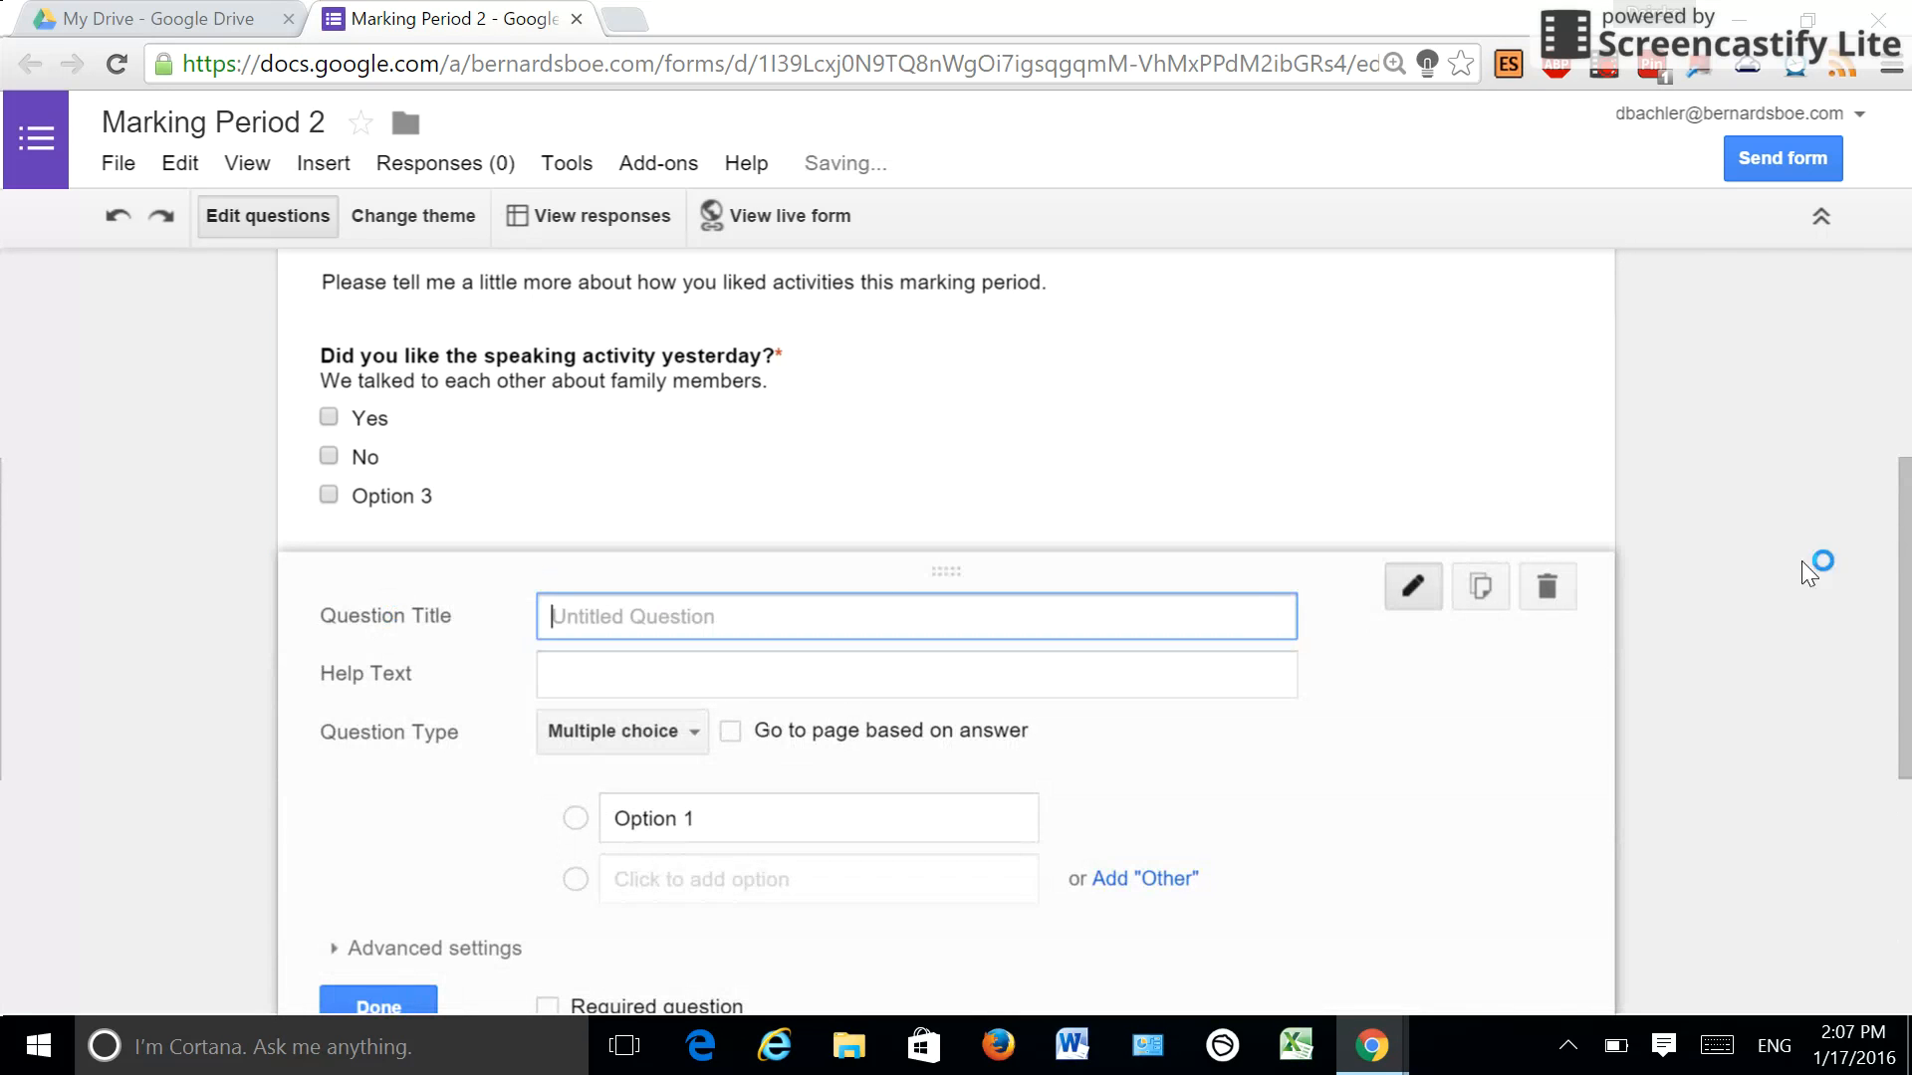
{"action": "left_click_drag", "start_coordinate": [1902, 702], "coordinate": [1902, 797]}
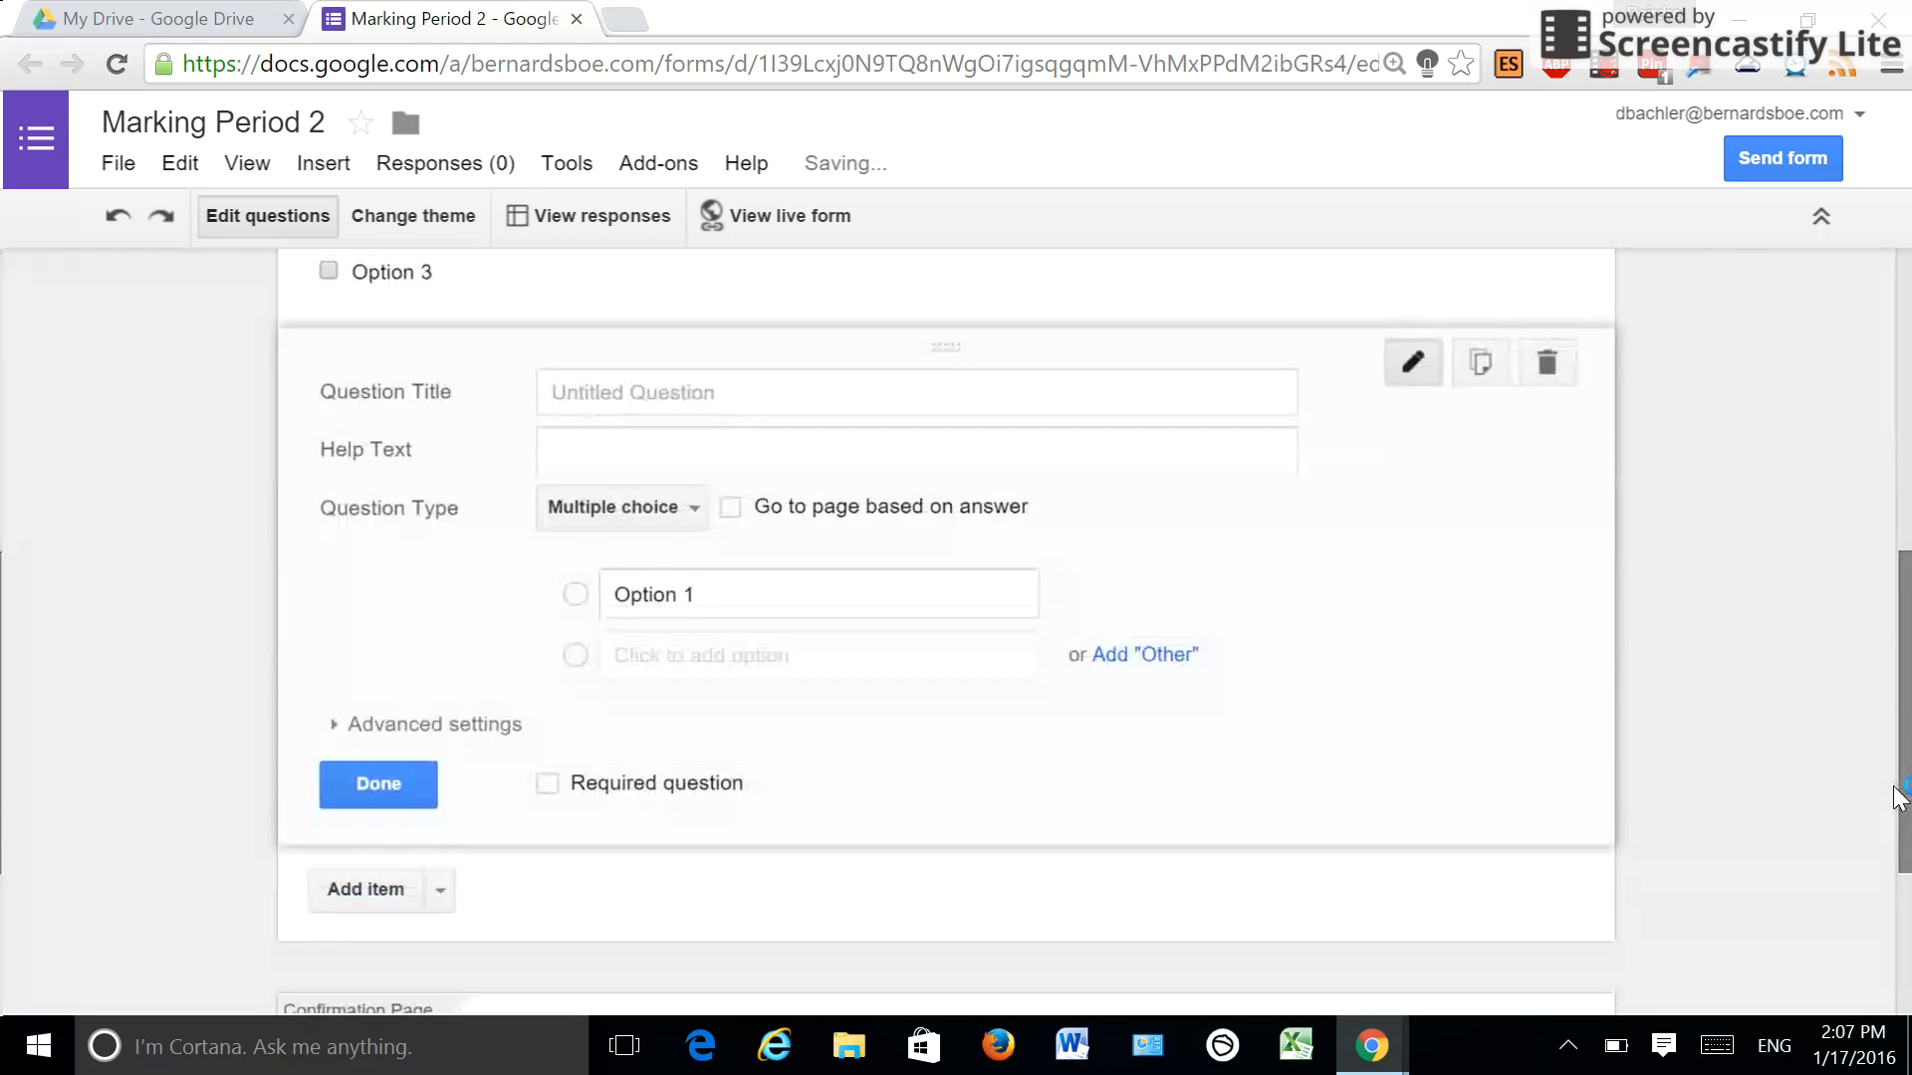
{"action": "left_click", "coordinate": [647, 520]}
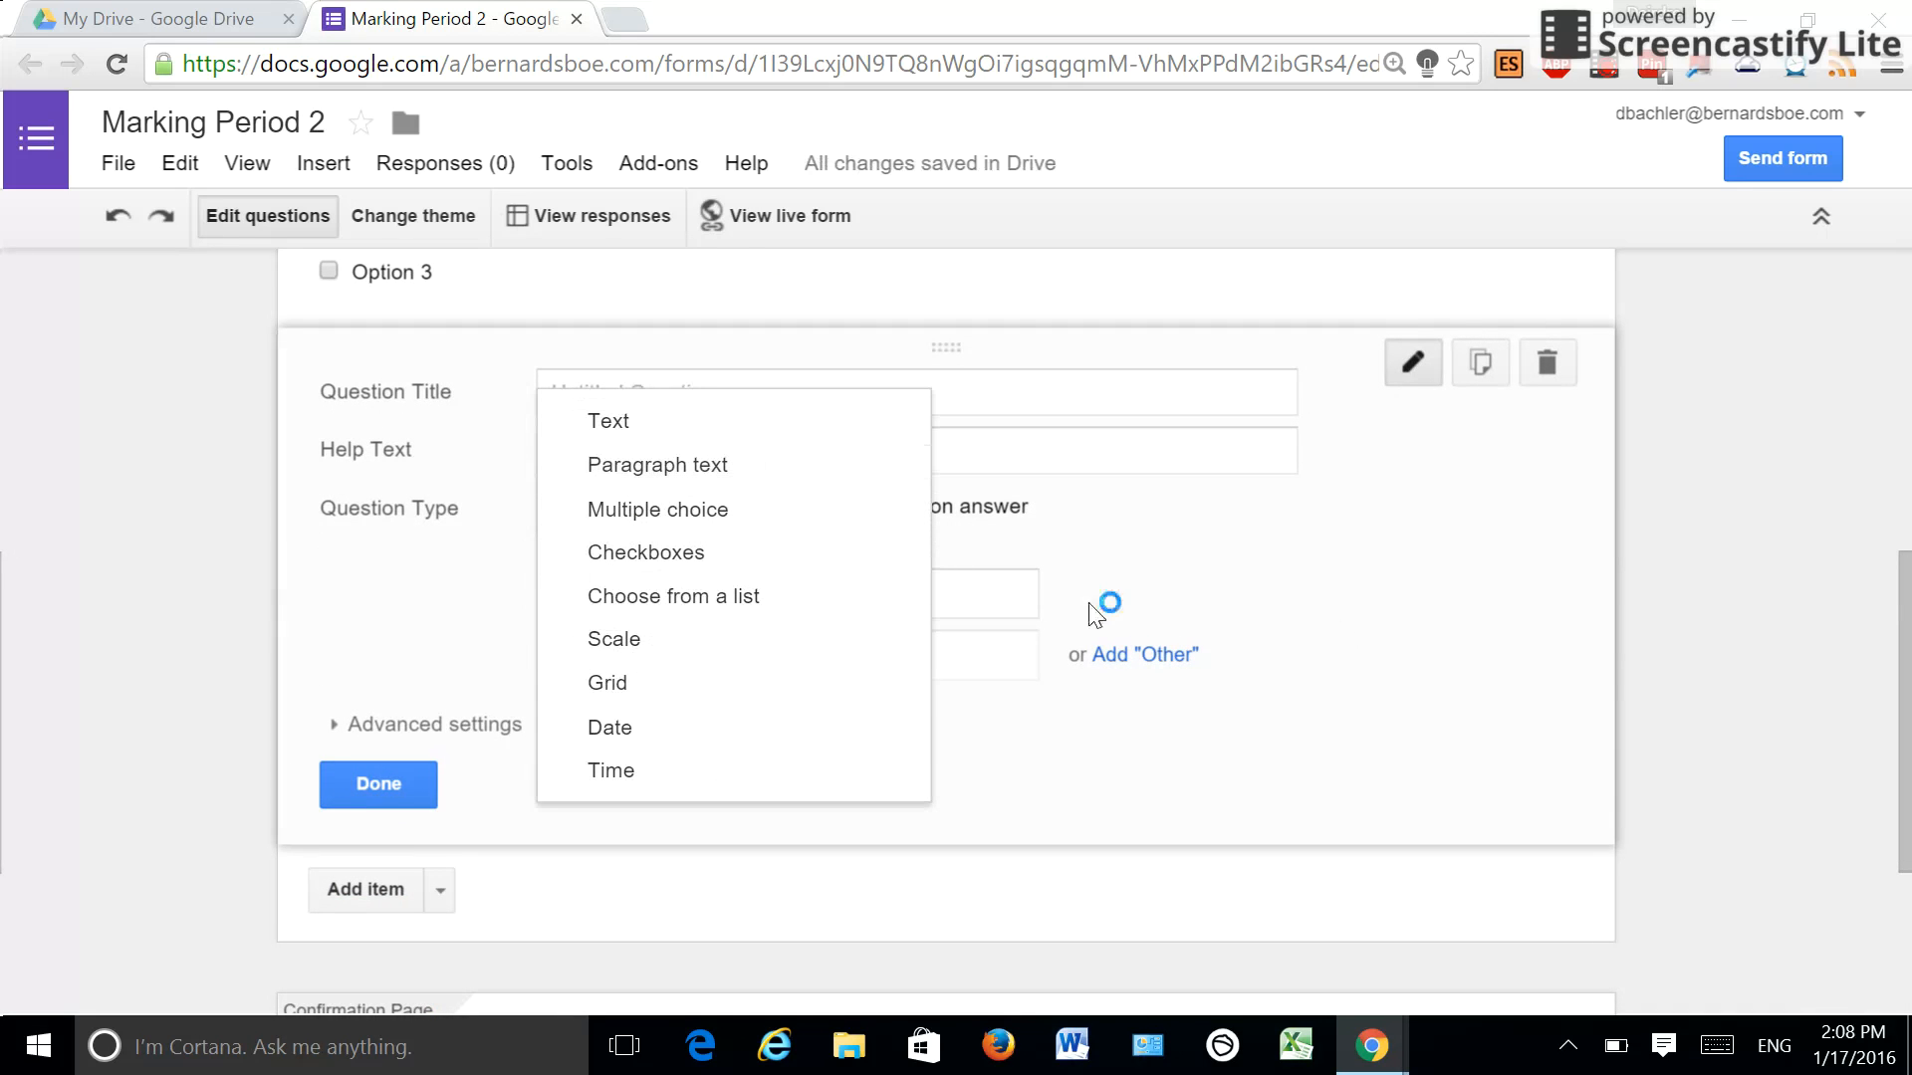
{"action": "left_click", "coordinate": [1907, 642]}
Step: Open the confirmation page's response message for editing
{"action": "left_click_drag", "start_coordinate": [1908, 632], "coordinate": [1849, 813]}
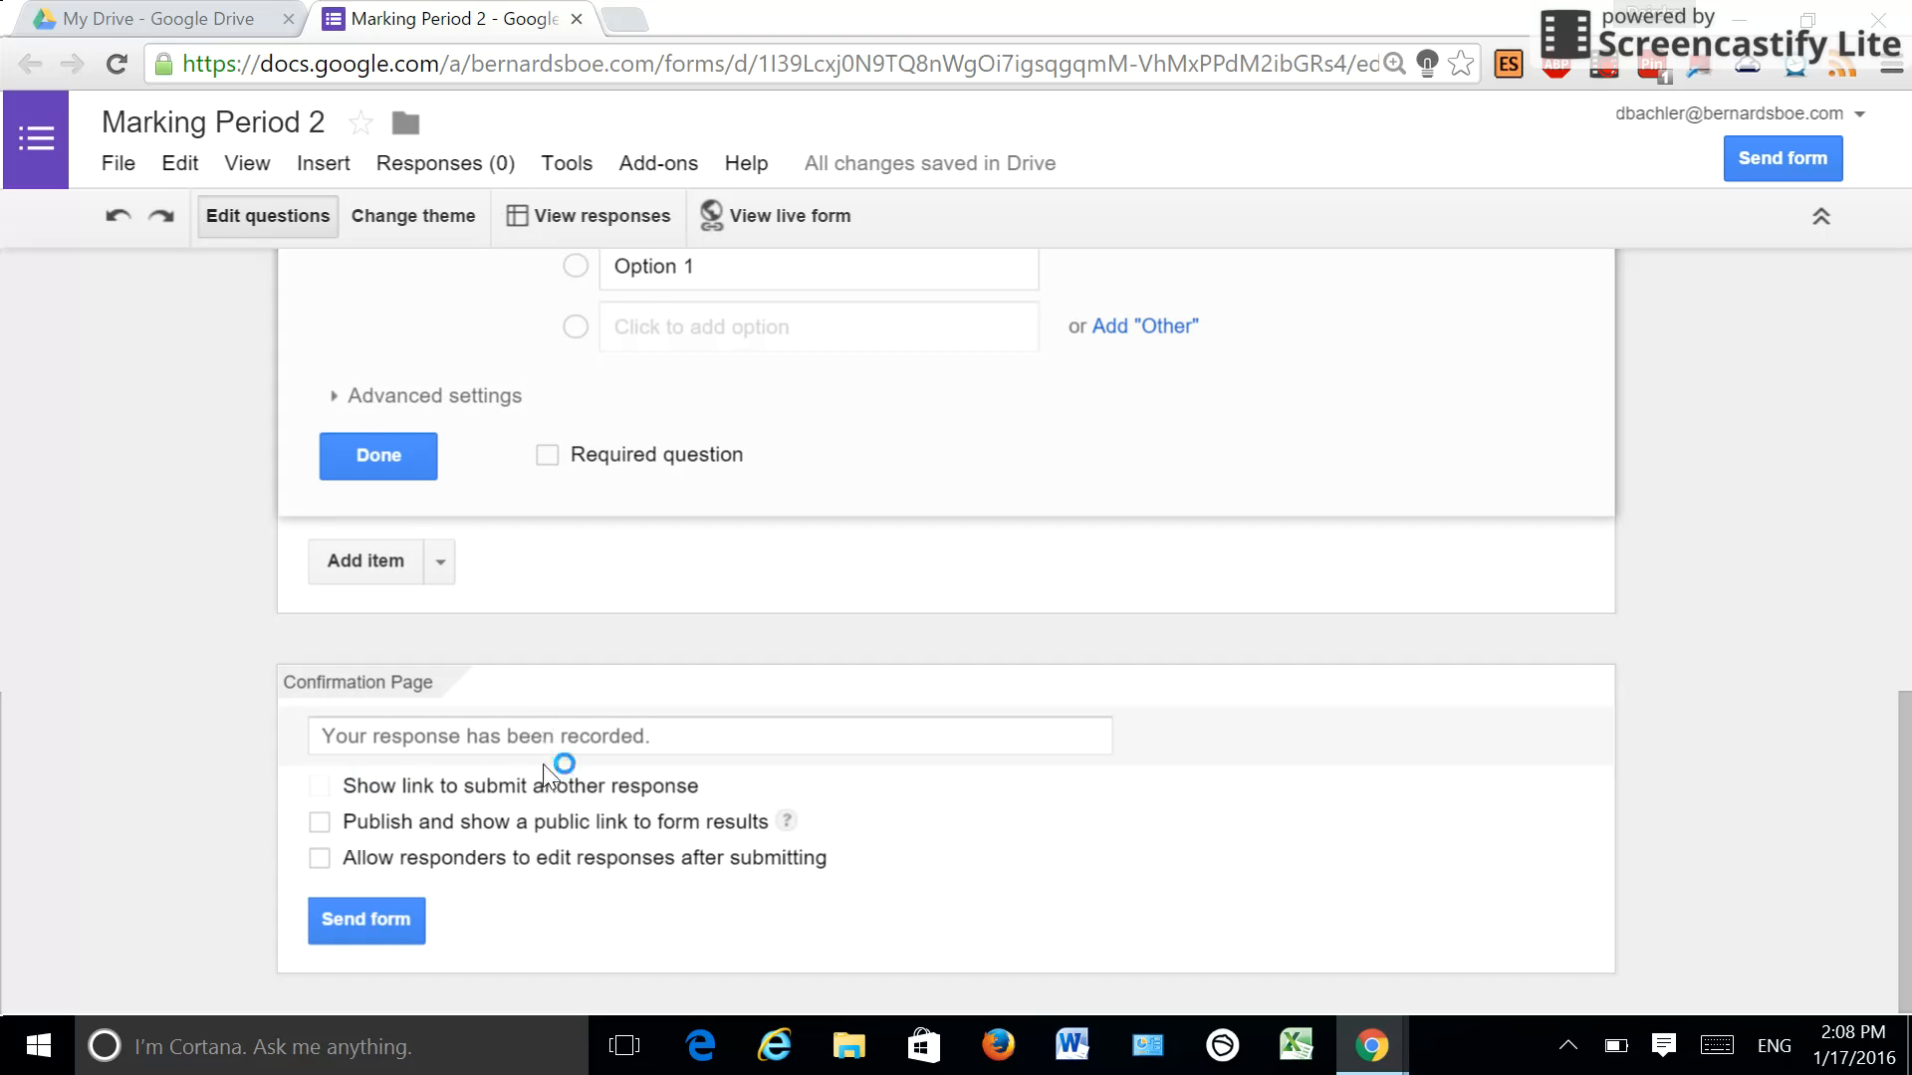
{"action": "left_click", "coordinate": [618, 736]}
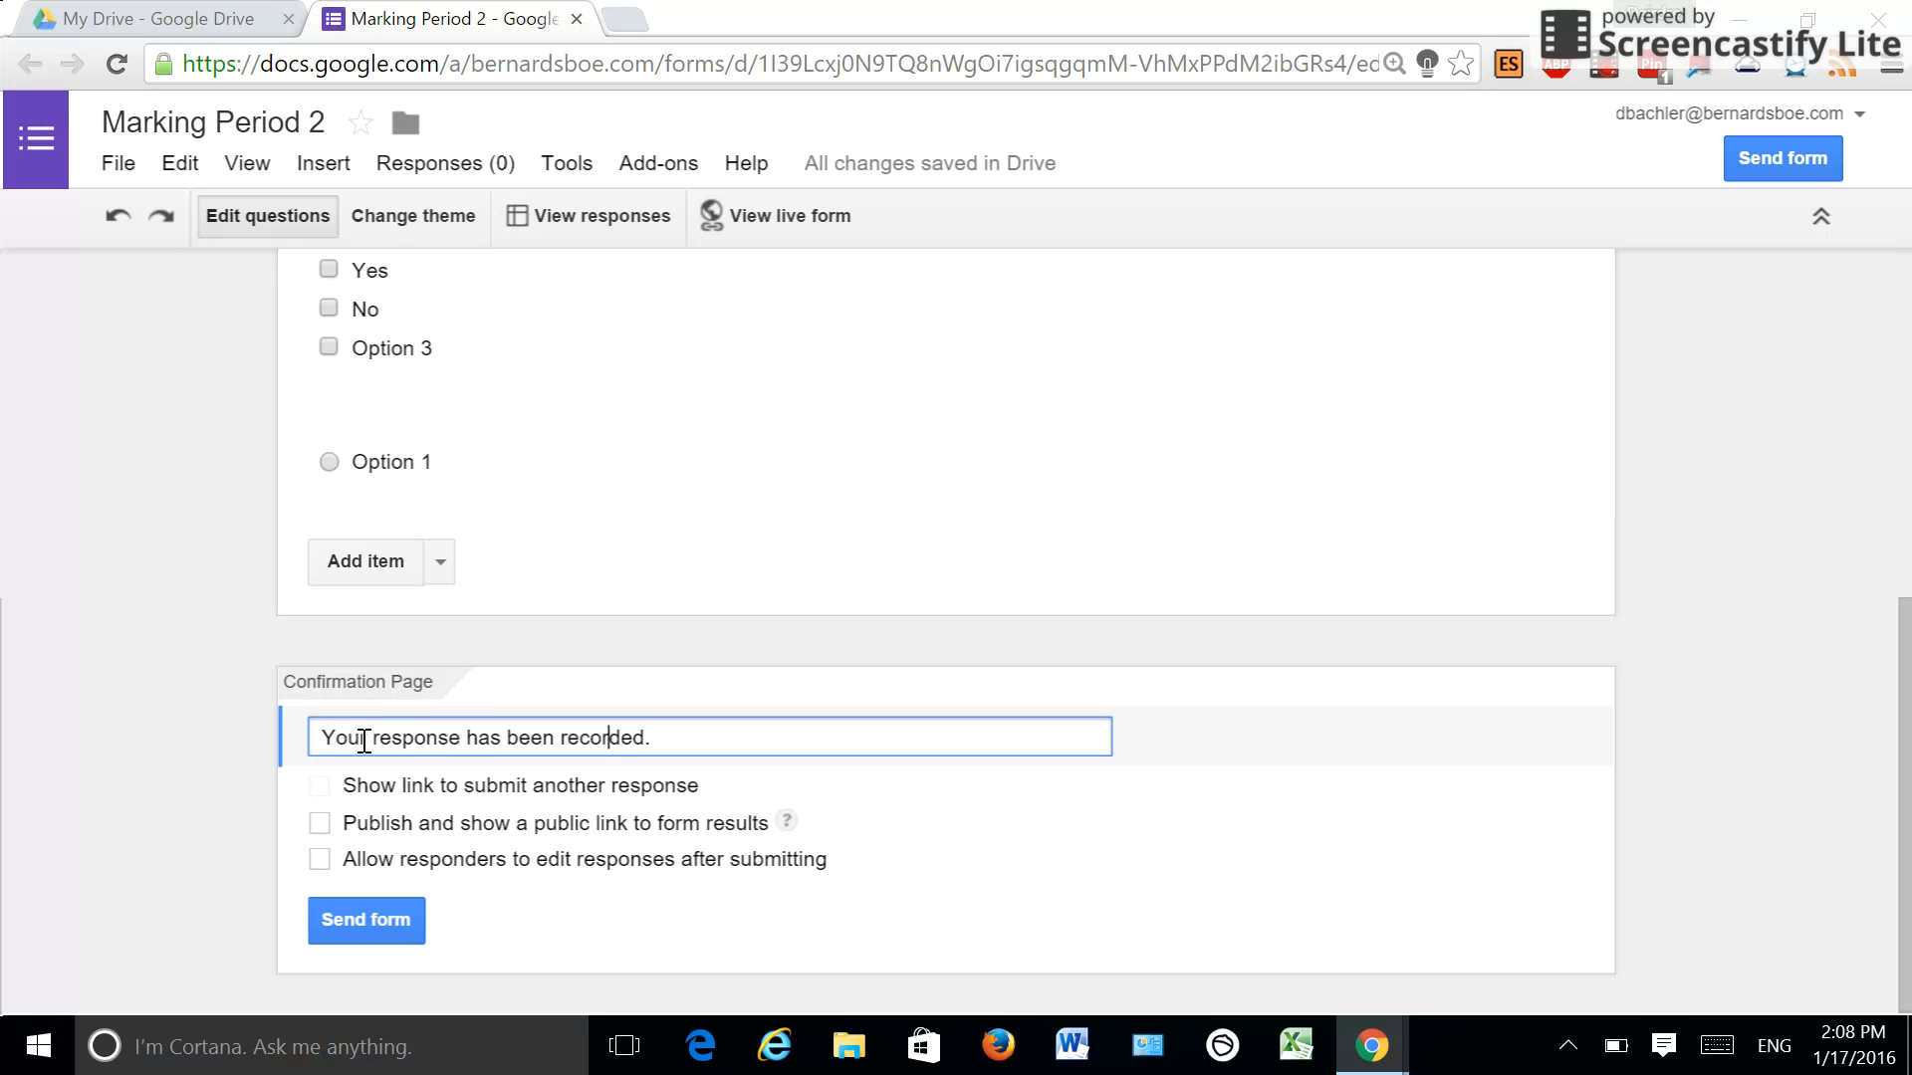
{"action": "left_click_drag", "start_coordinate": [335, 738], "coordinate": [900, 738]}
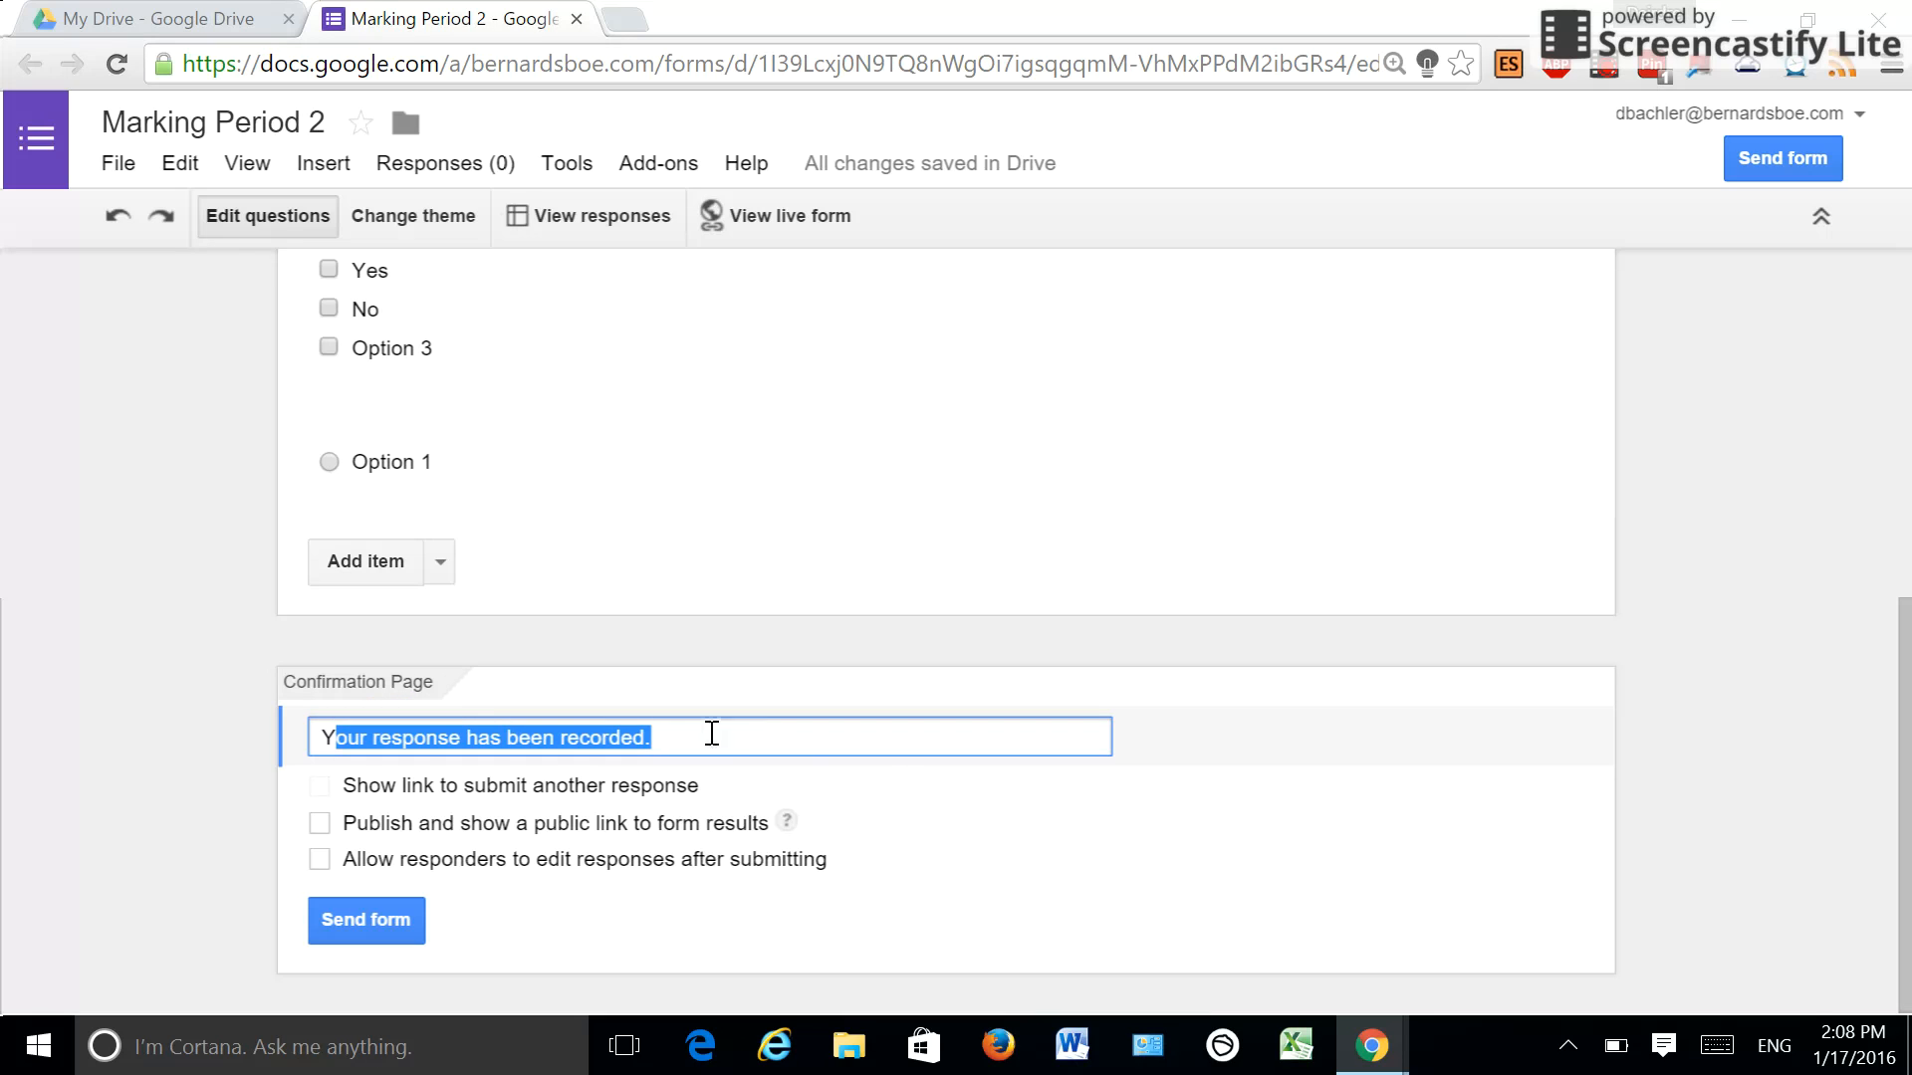
{"action": "left_click", "coordinate": [672, 740]}
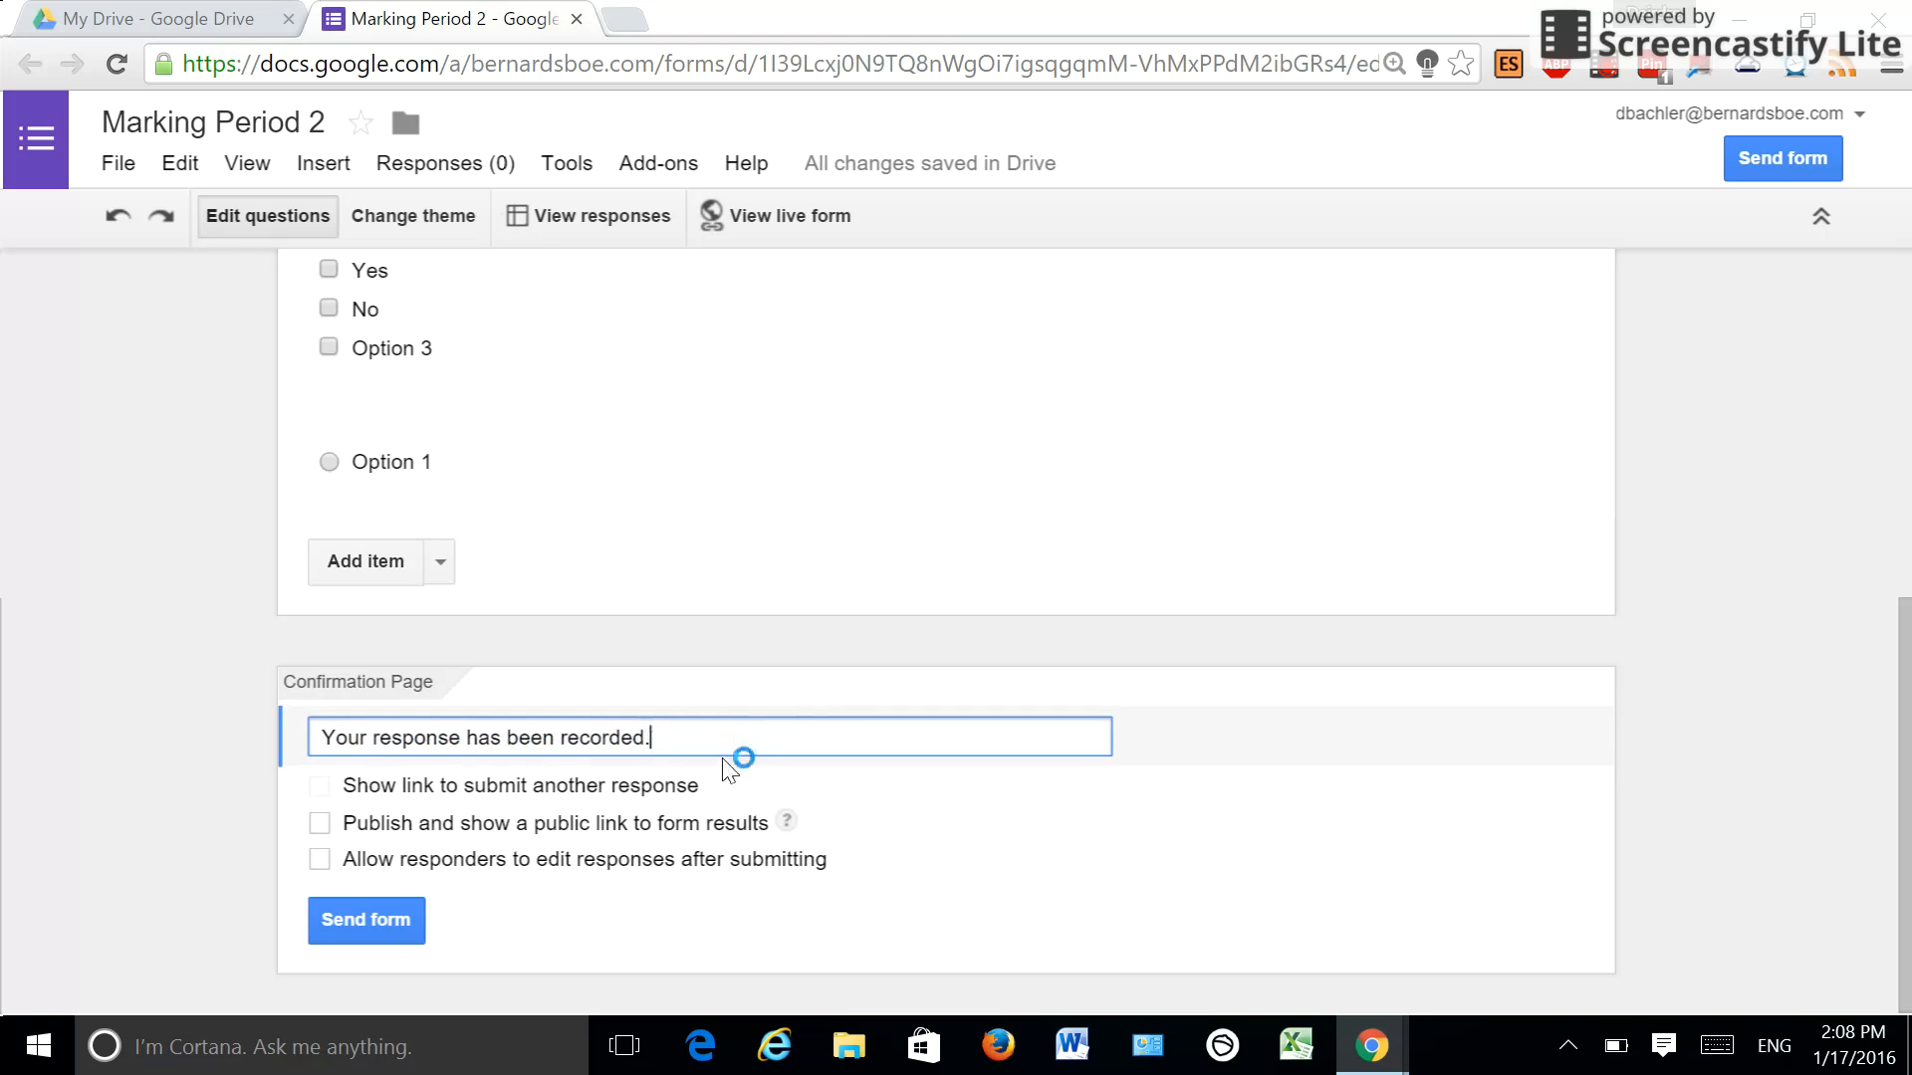
Step: Set the confirmation message to "Yay! You're done with MP 2!" and allow responders to edit responses after submitting
{"action": "left_click_drag", "start_coordinate": [670, 738], "coordinate": [290, 735]}
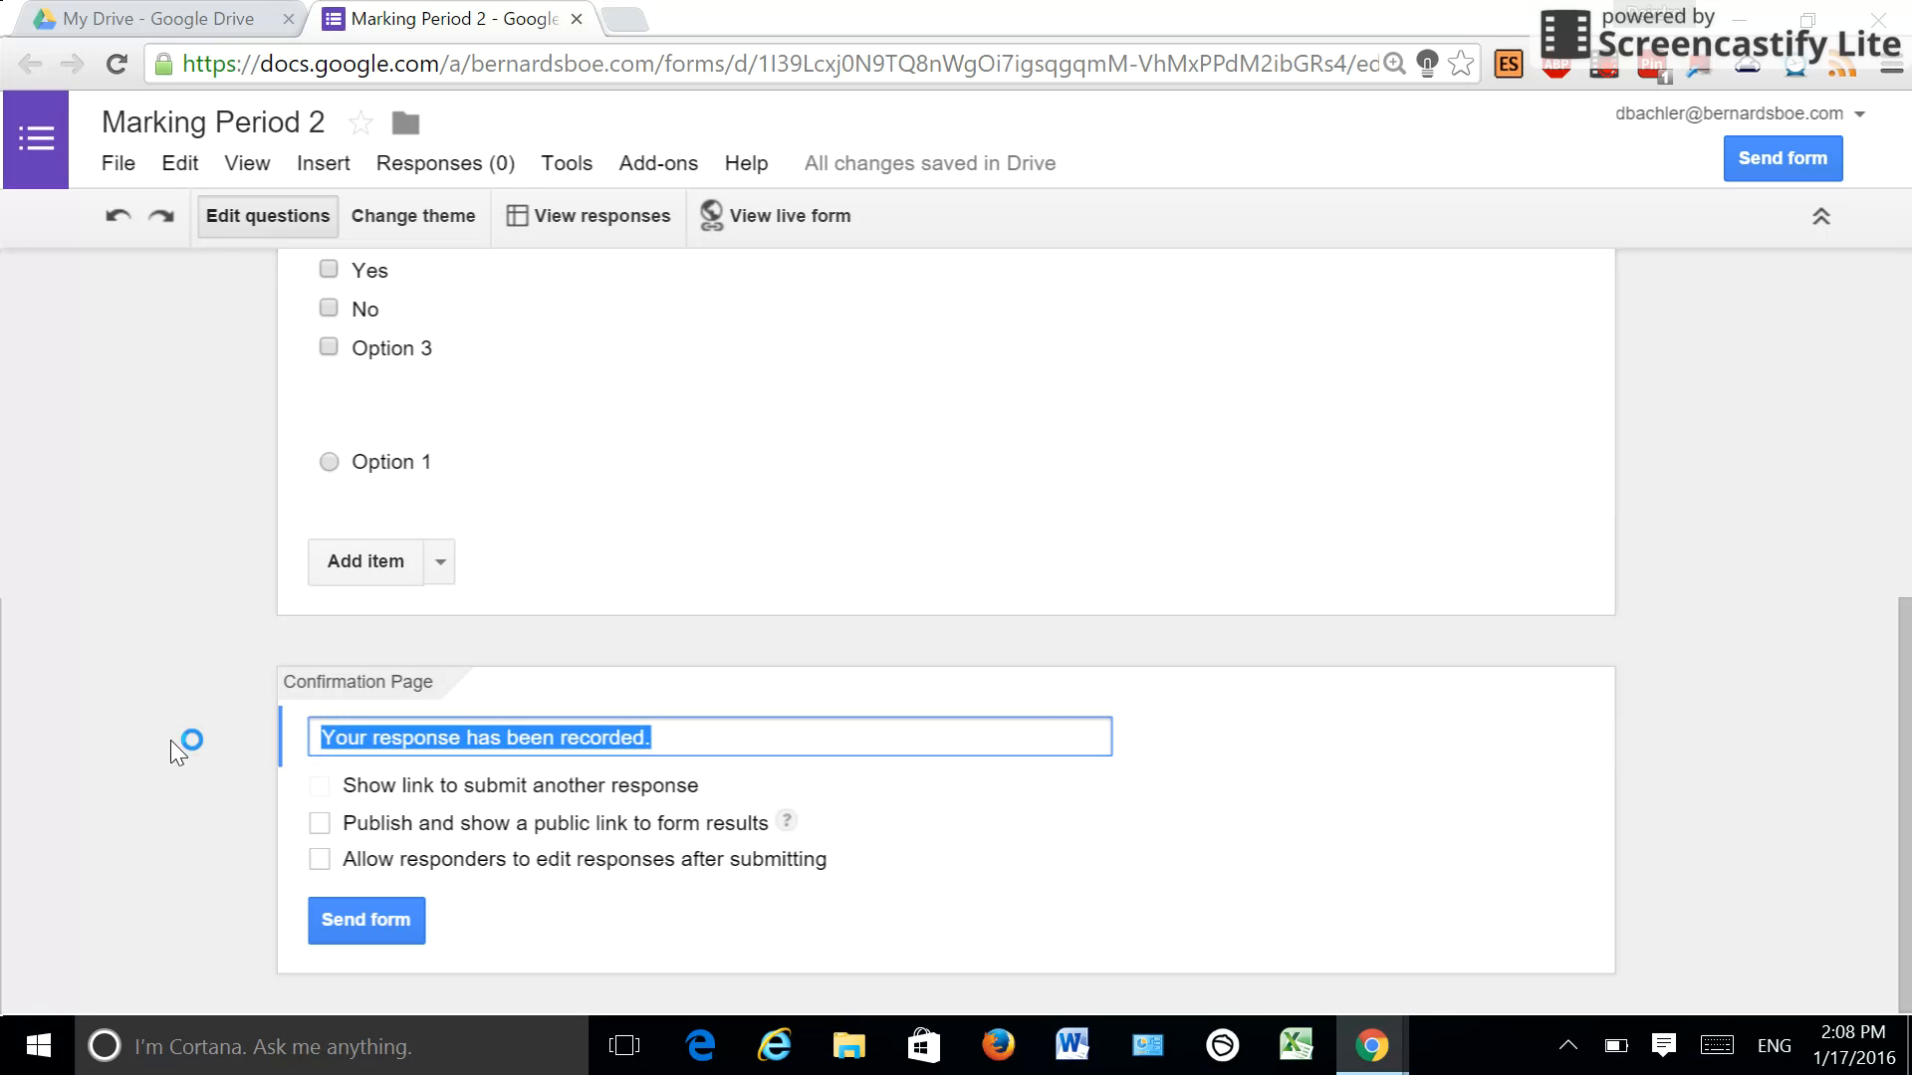
{"action": "type", "text": "yo"}
{"action": "key", "text": "BackSpace"}
{"action": "key", "text": "BackSpace"}
{"action": "type", "text": "Yay! You're don"}
{"action": "key", "text": "BackSpace"}
{"action": "type", "text": "one with MP 2!"}
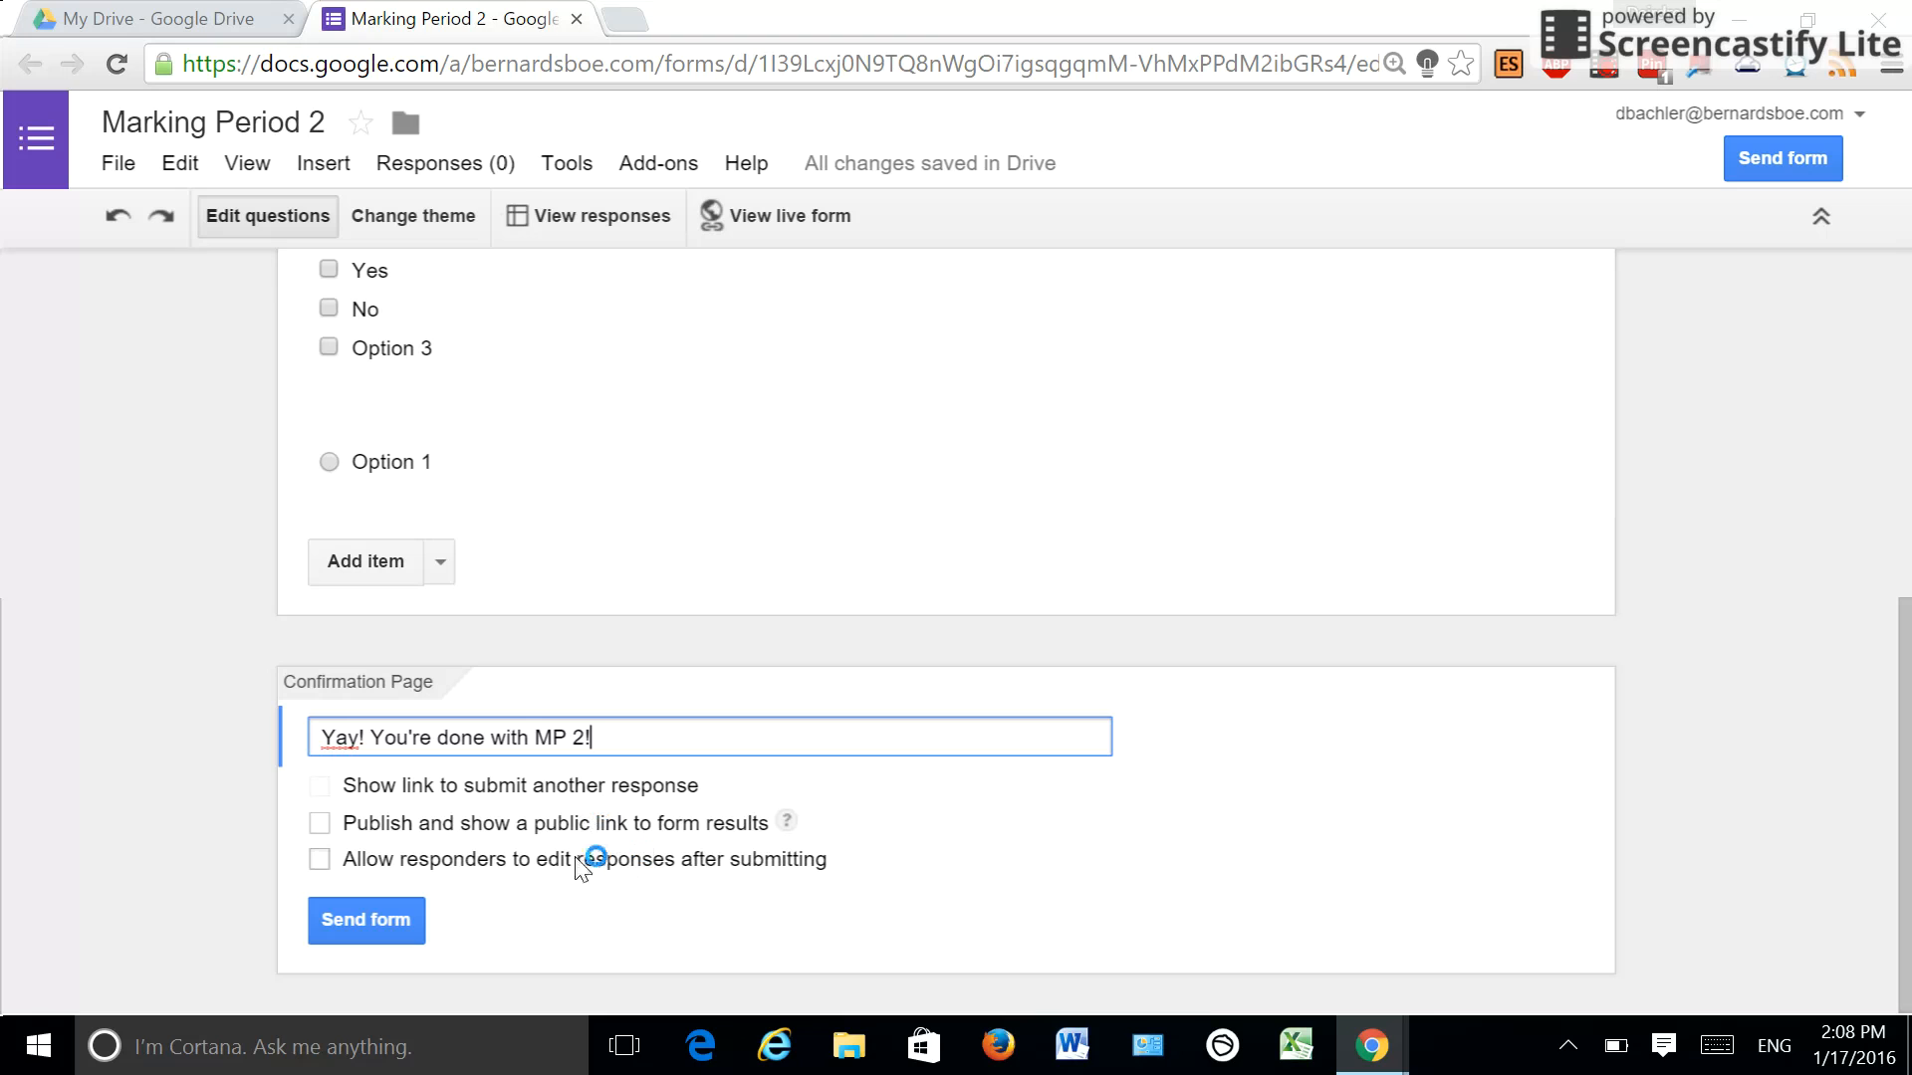
{"action": "left_click", "coordinate": [320, 860]}
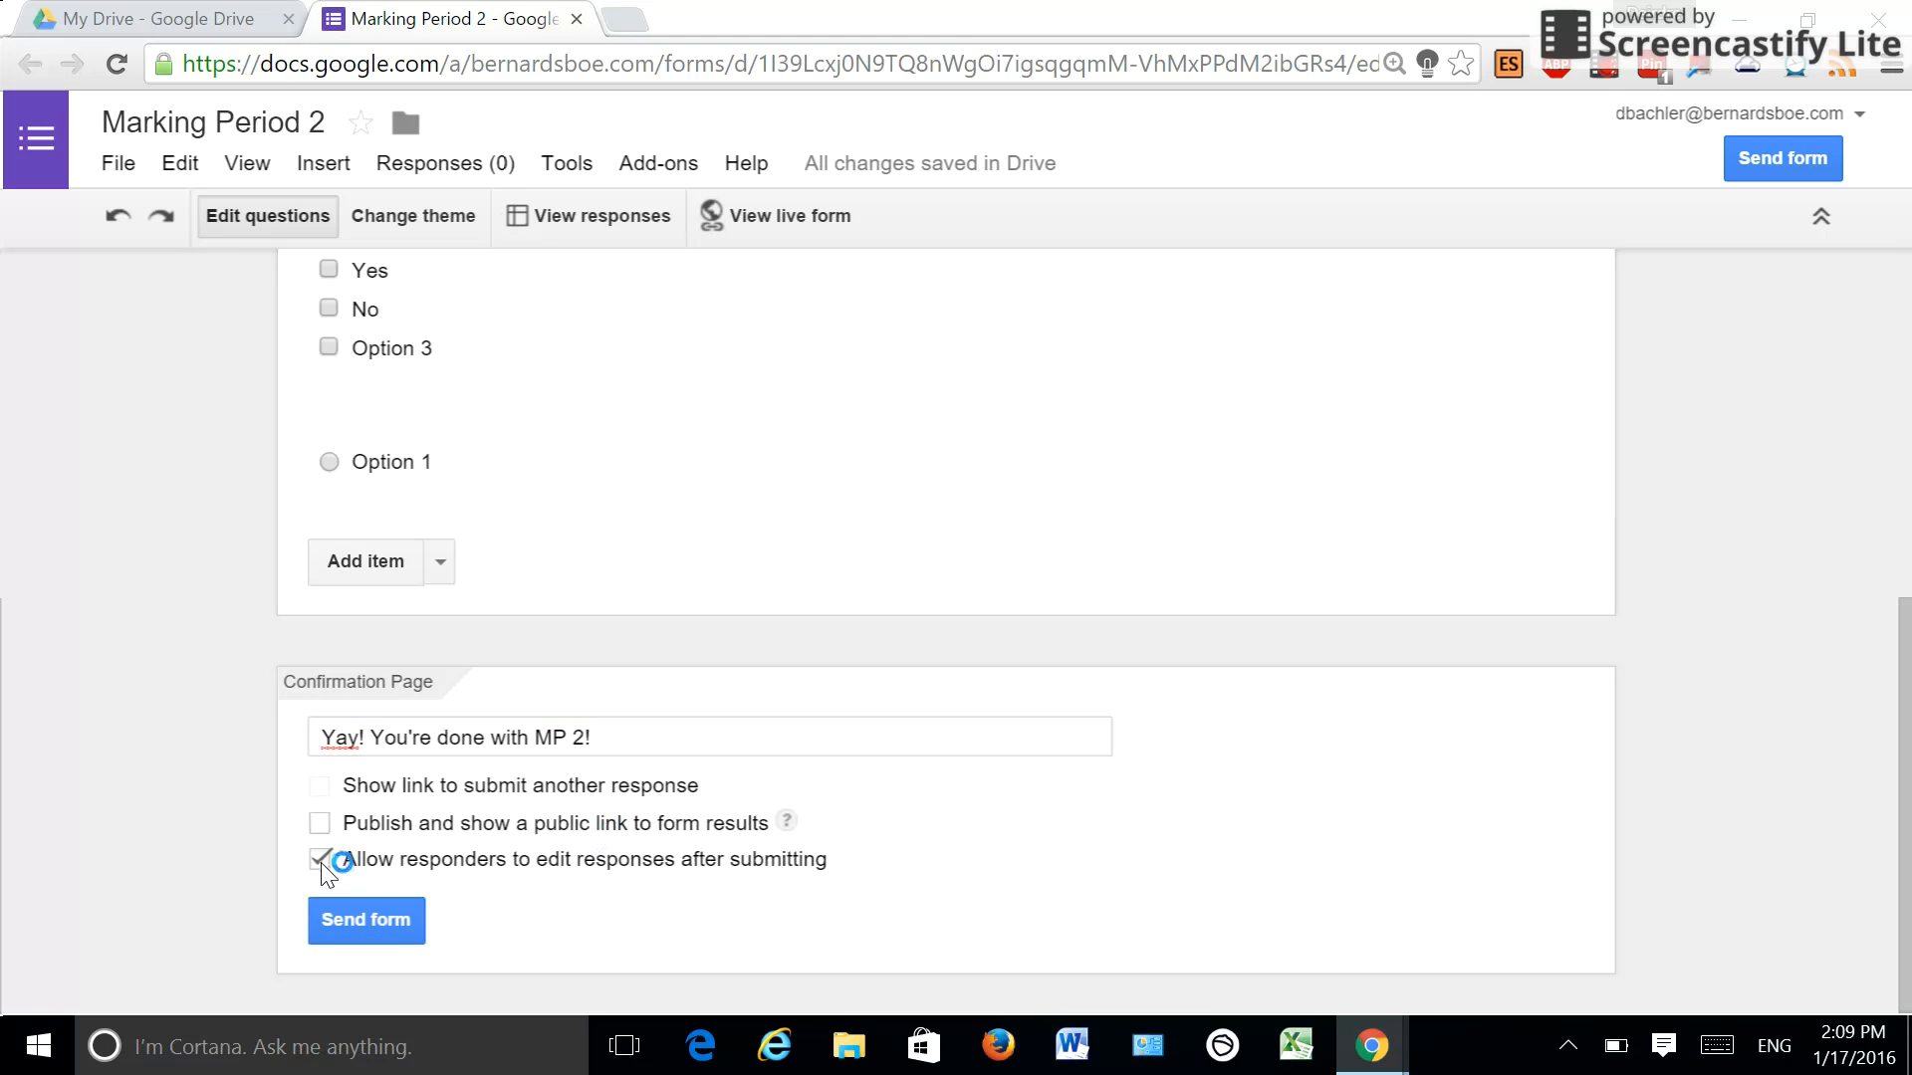
Step: View the form's sharing options, including the short URL and the HTML embed code, and close them
{"action": "left_click_drag", "start_coordinate": [1907, 725], "coordinate": [1852, 797]}
{"action": "left_click", "coordinate": [338, 932]}
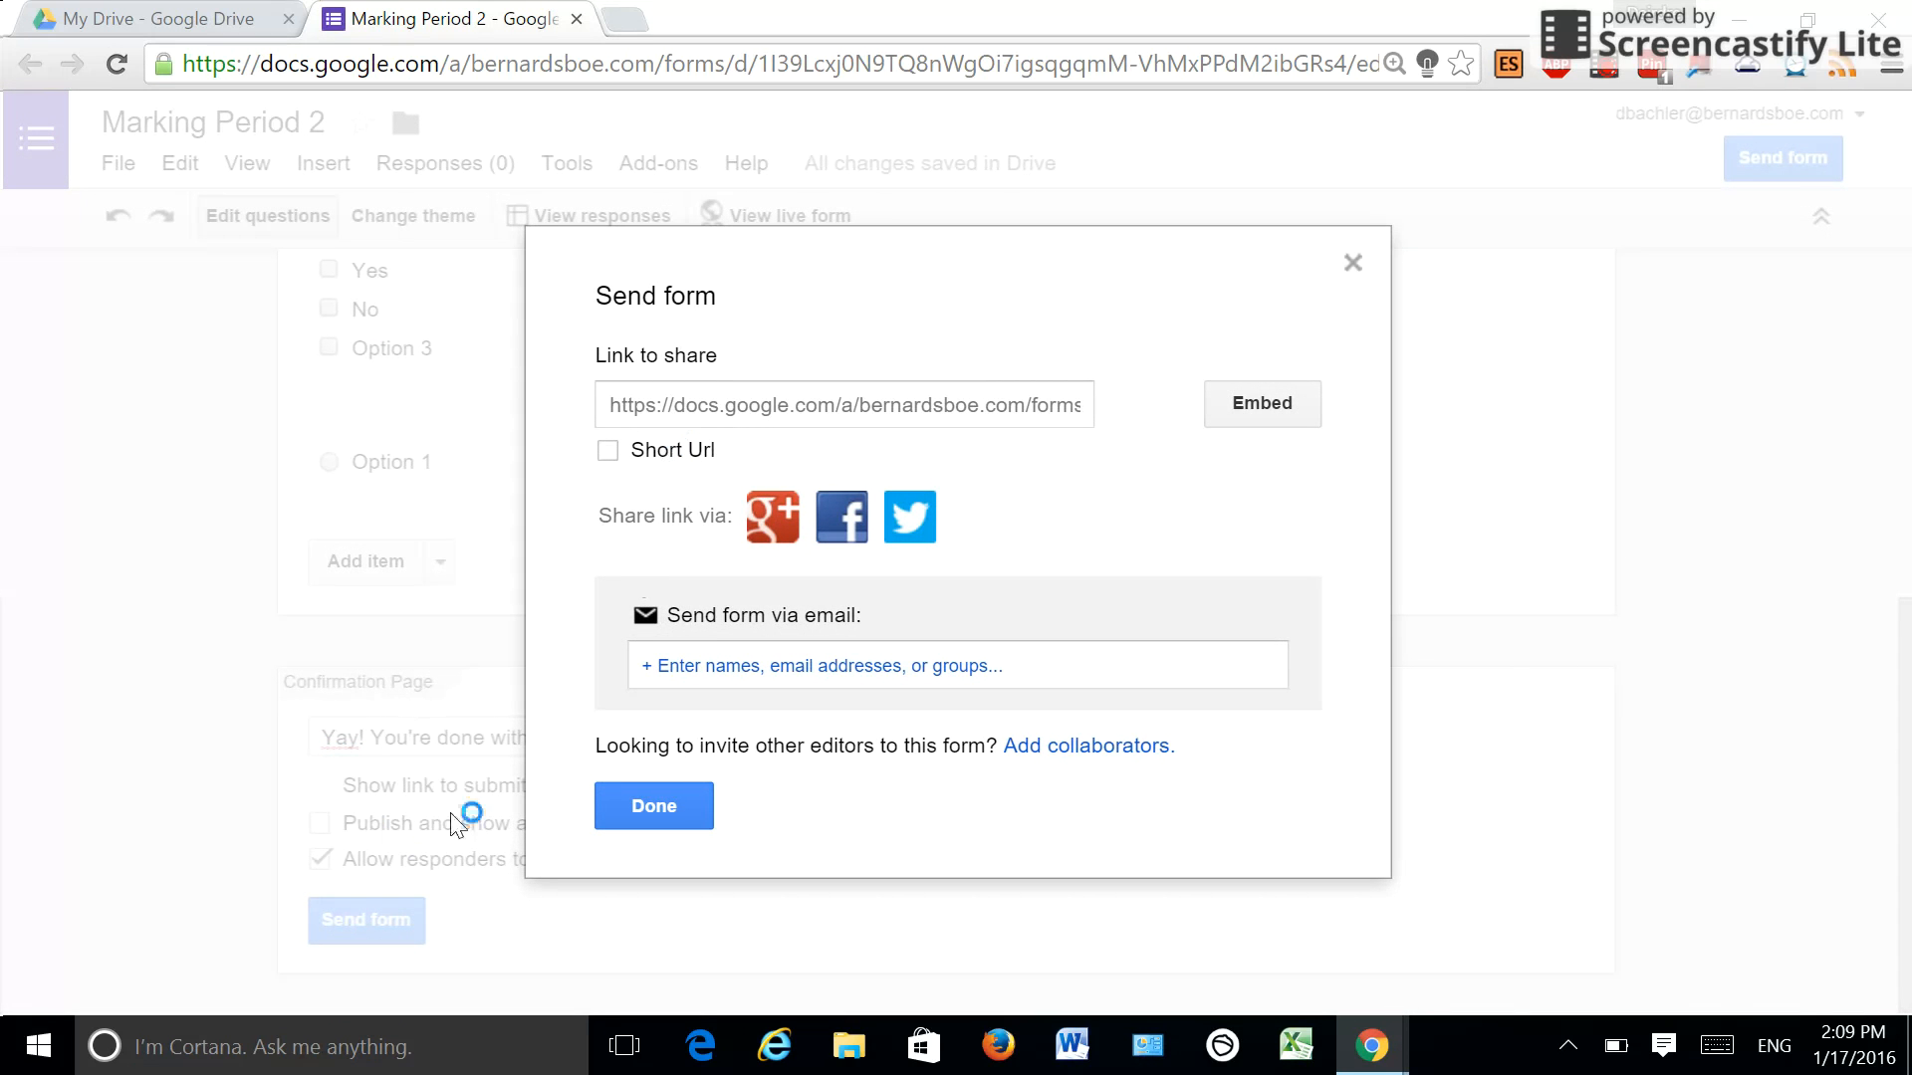
{"action": "left_click", "coordinate": [607, 452]}
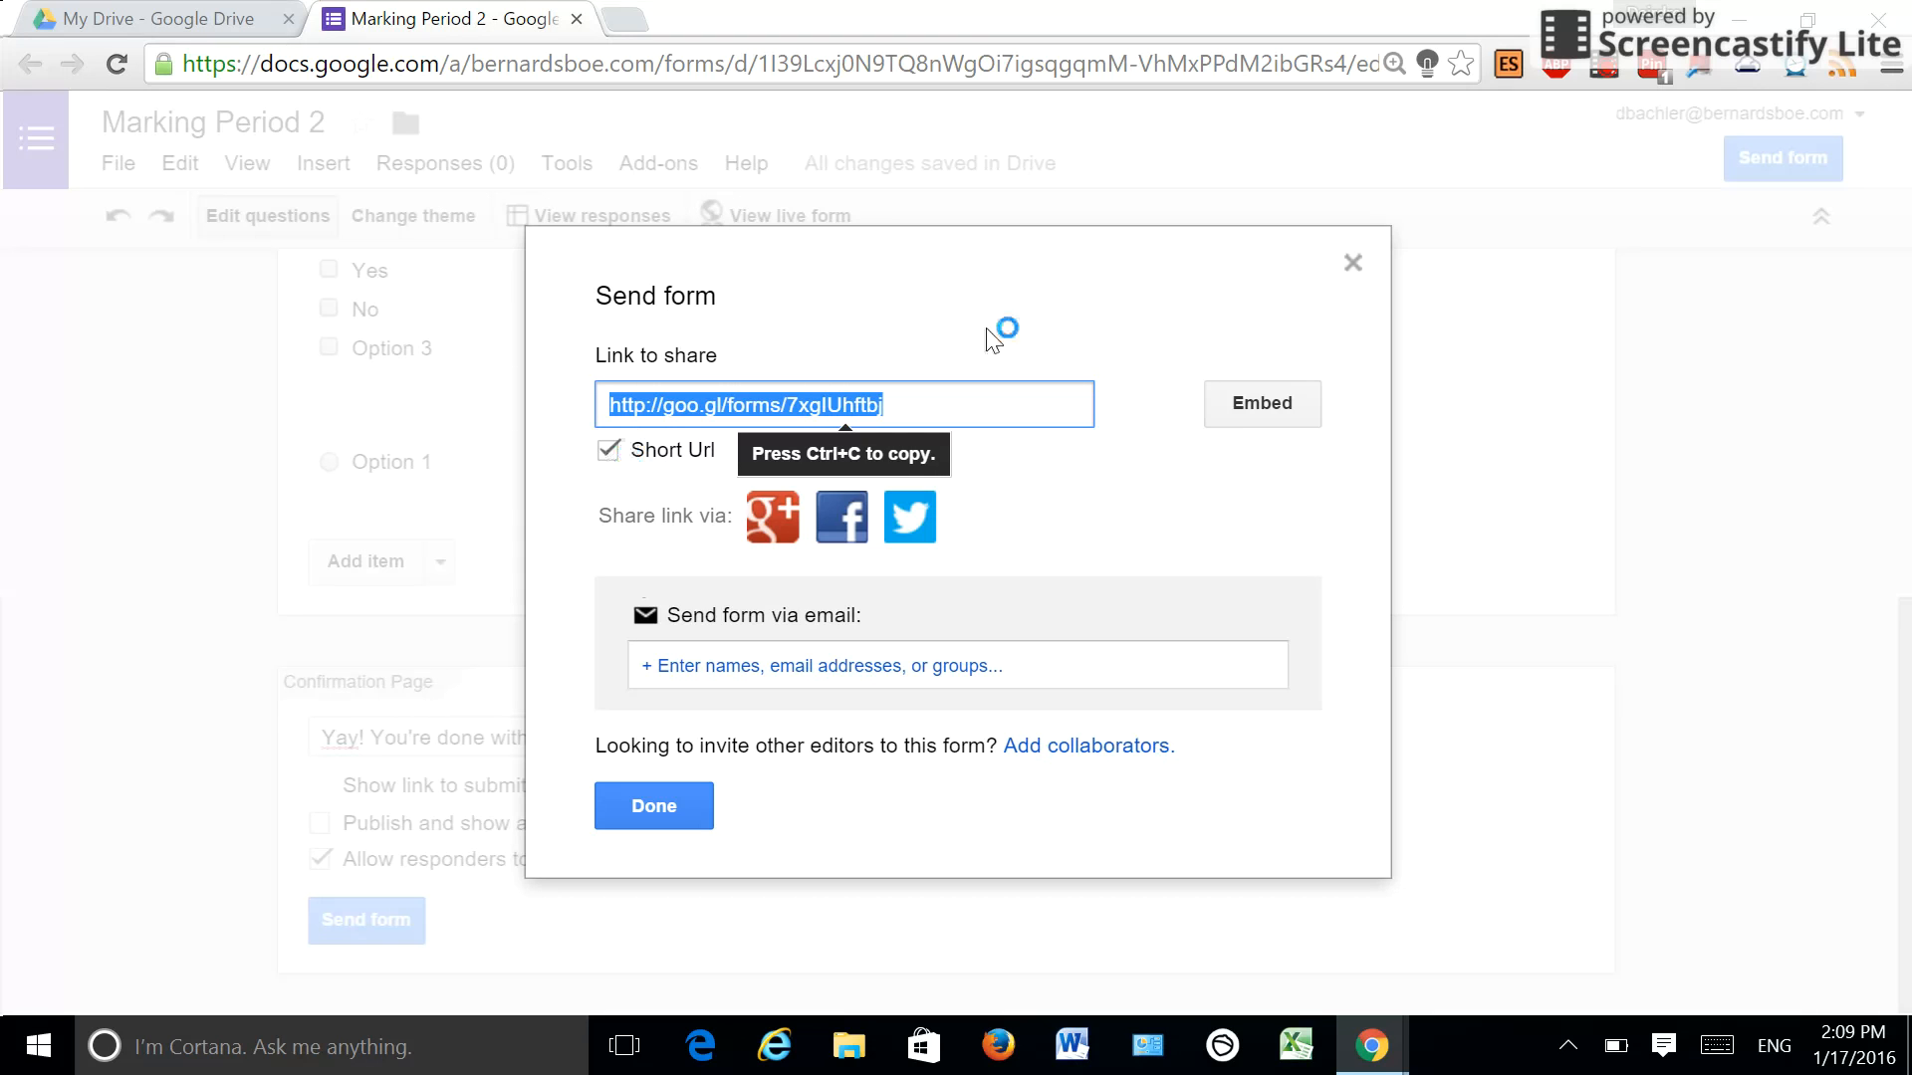
{"action": "left_click", "coordinate": [1259, 405]}
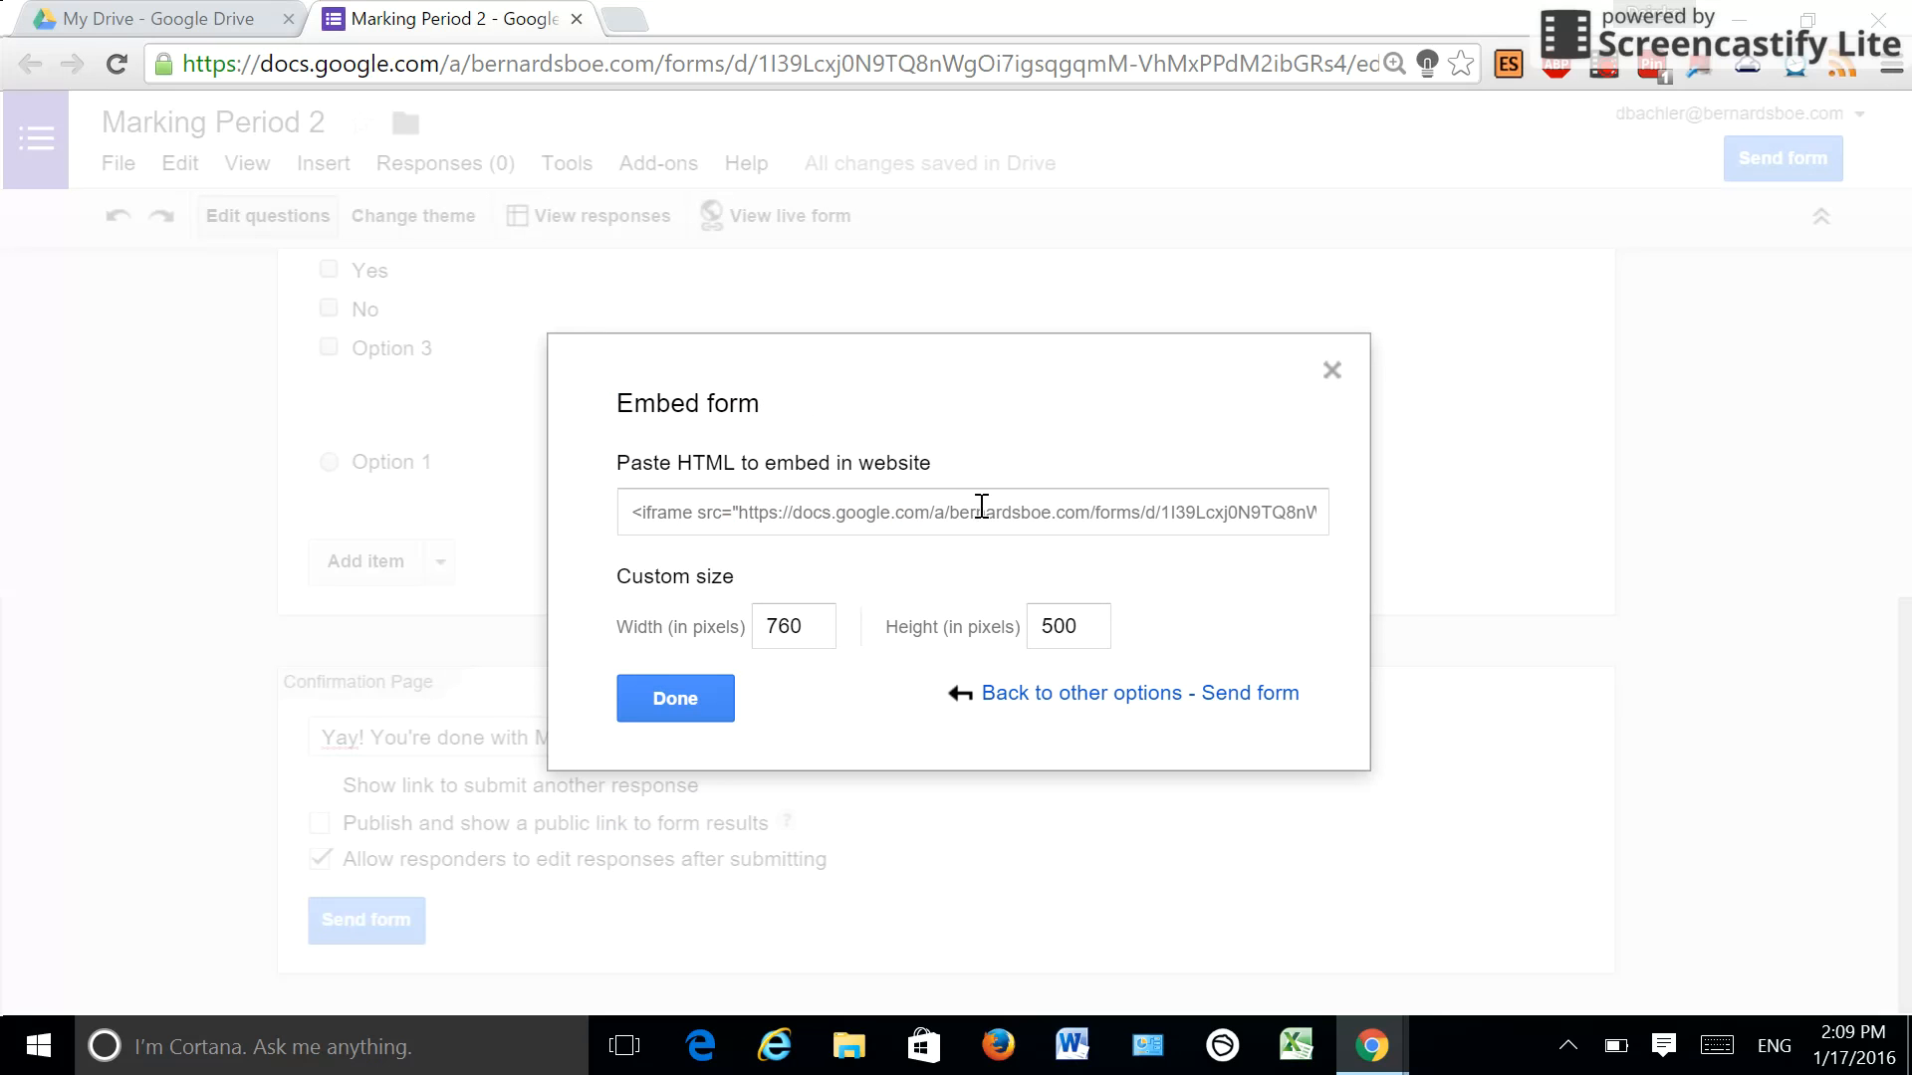
{"action": "left_click", "coordinate": [685, 732]}
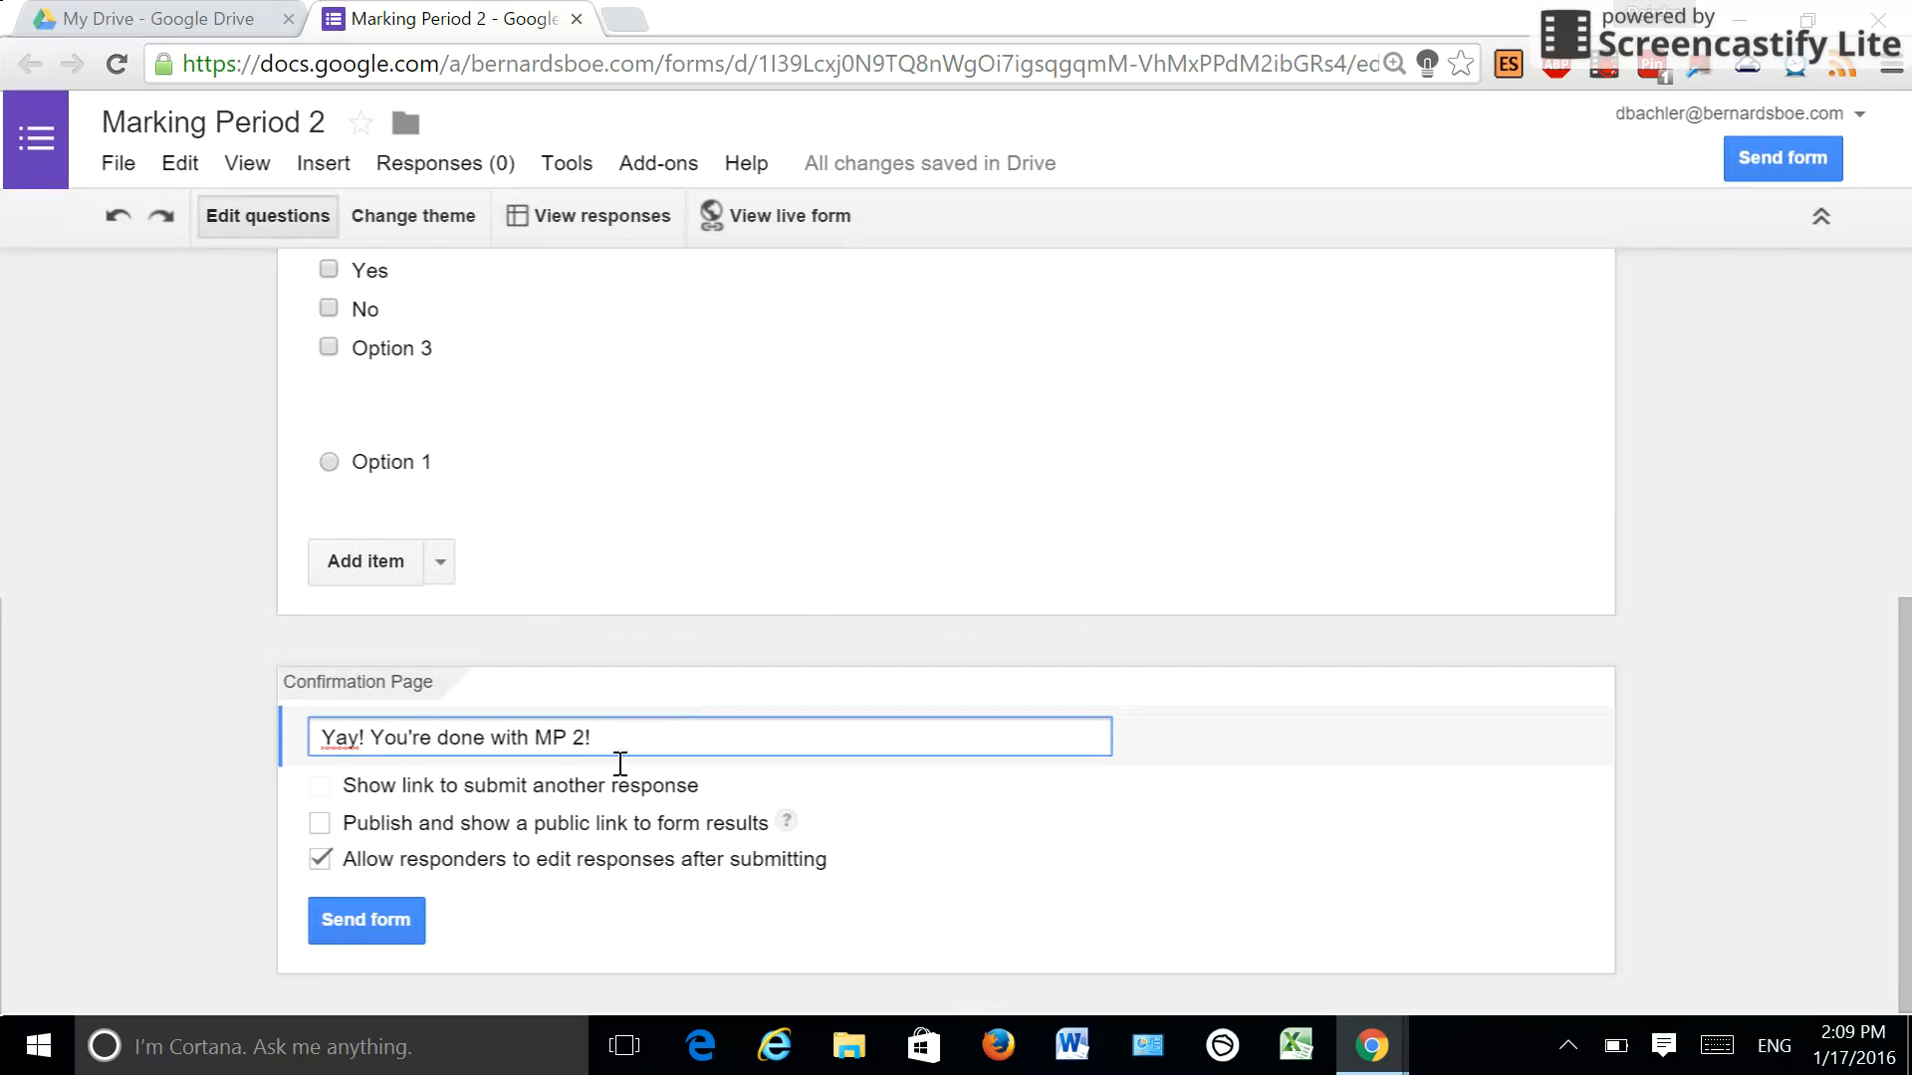
Step: Try the form's email options by looking up a recipient by name and requesting a copy, and close them without sending
{"action": "left_click", "coordinate": [400, 916]}
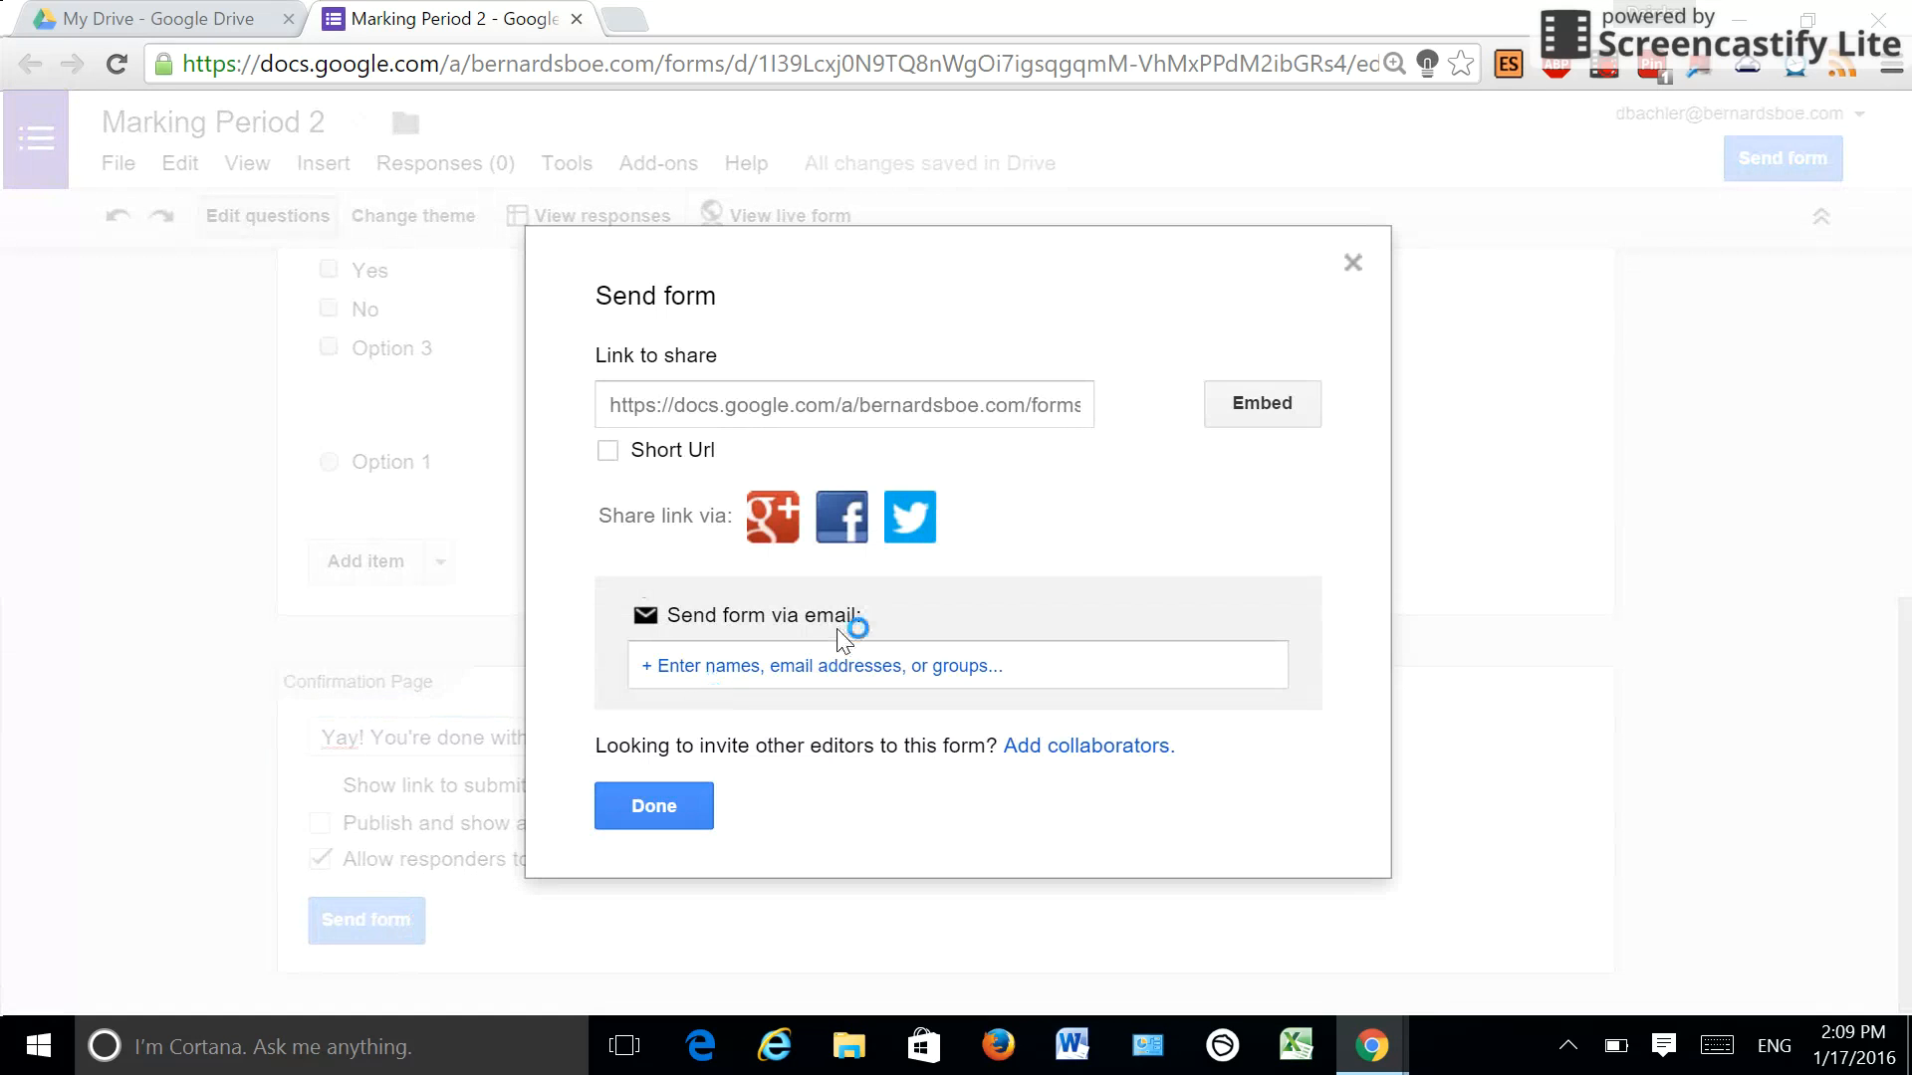
{"action": "left_click", "coordinate": [811, 664]}
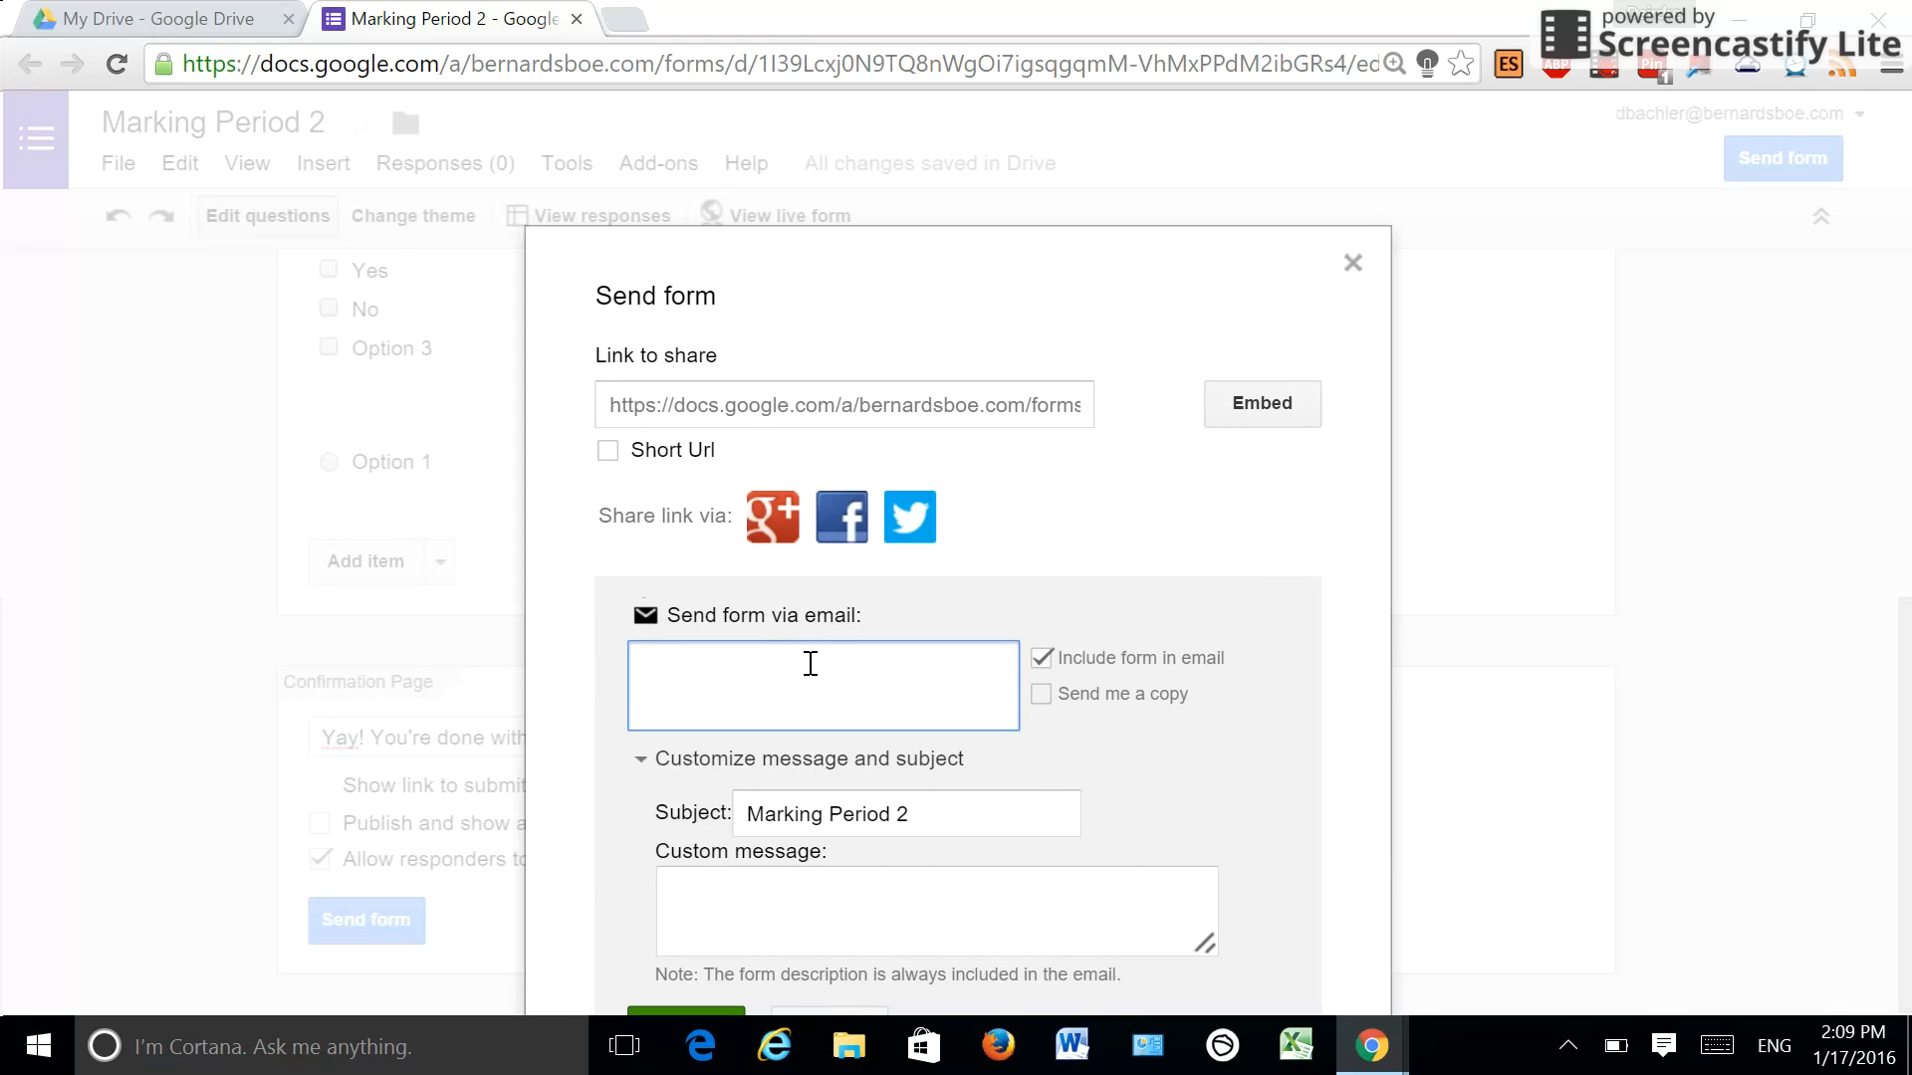
{"action": "type", "text": "chris"}
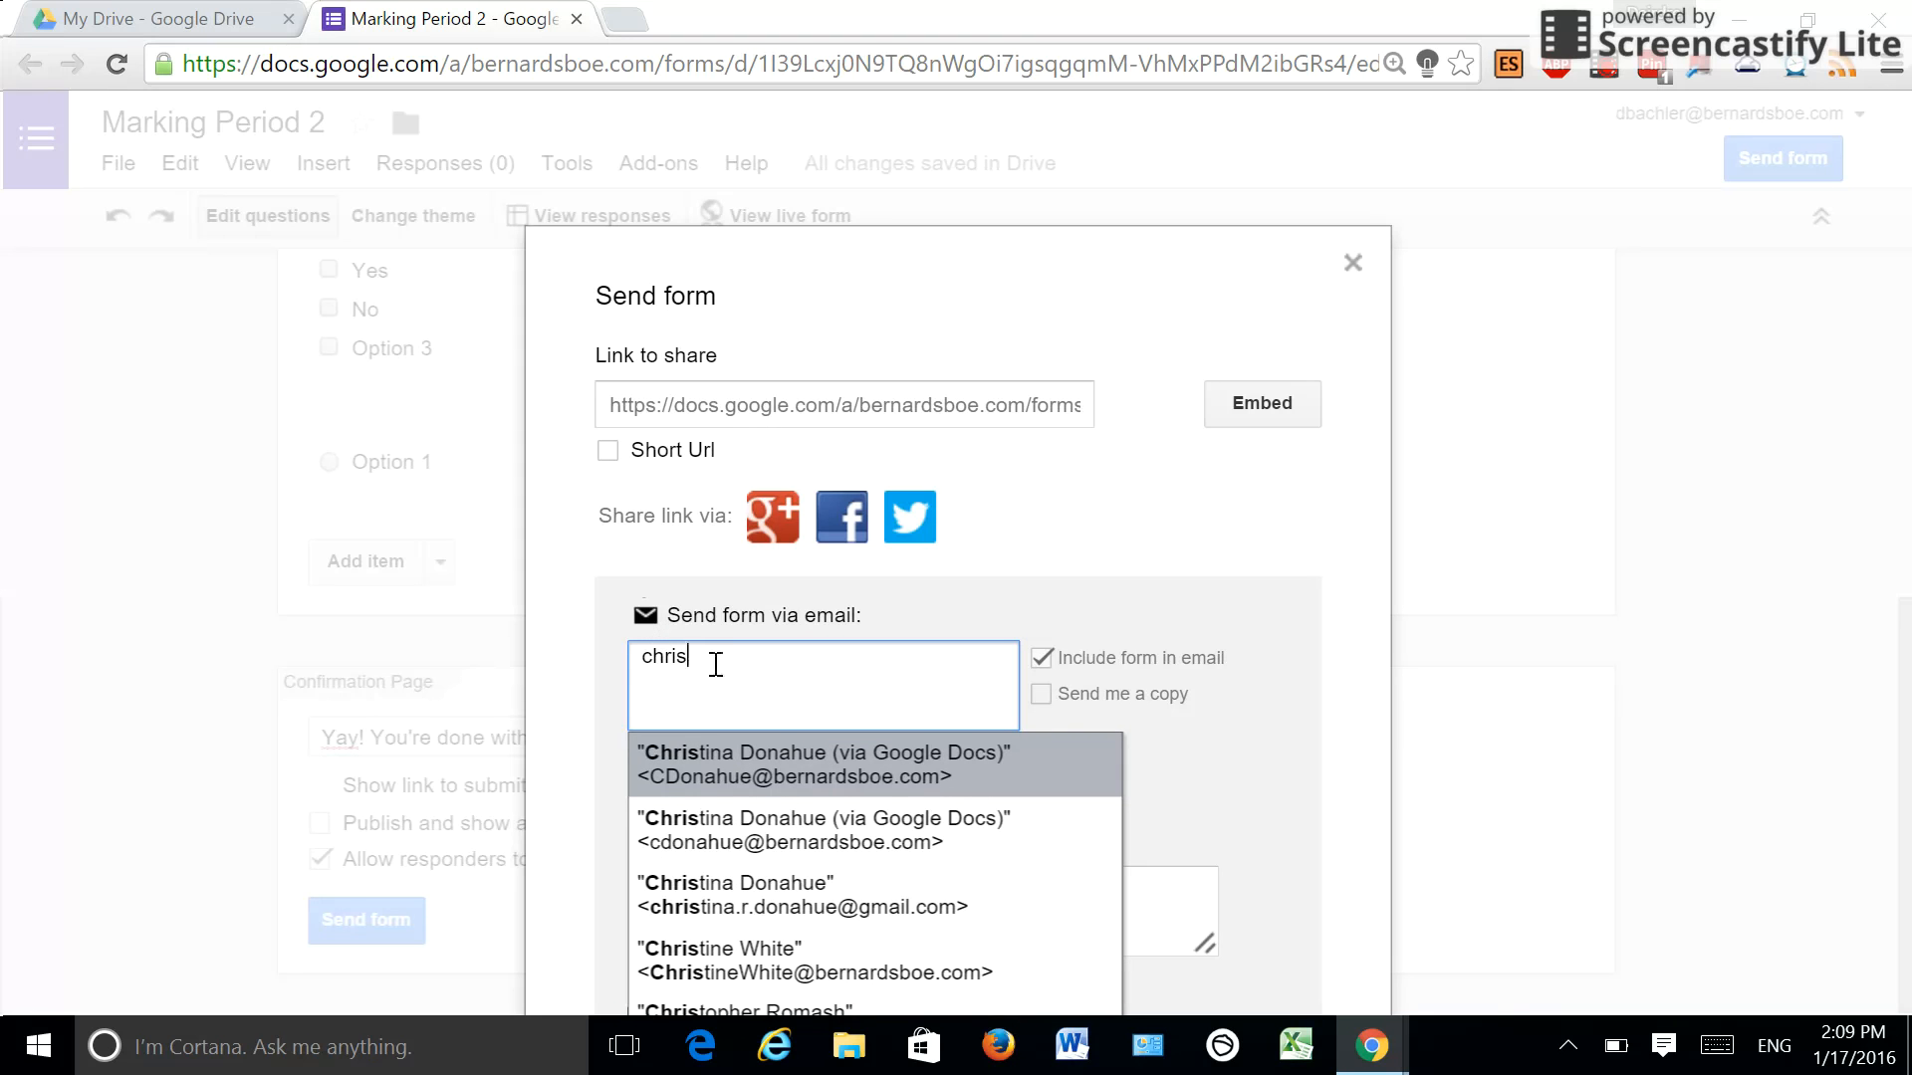
{"action": "key", "text": "BackSpace"}
{"action": "key", "text": "BackSpace"}
{"action": "key", "text": "BackSpace"}
{"action": "key", "text": "BackSpace"}
{"action": "key", "text": "BackSpace"}
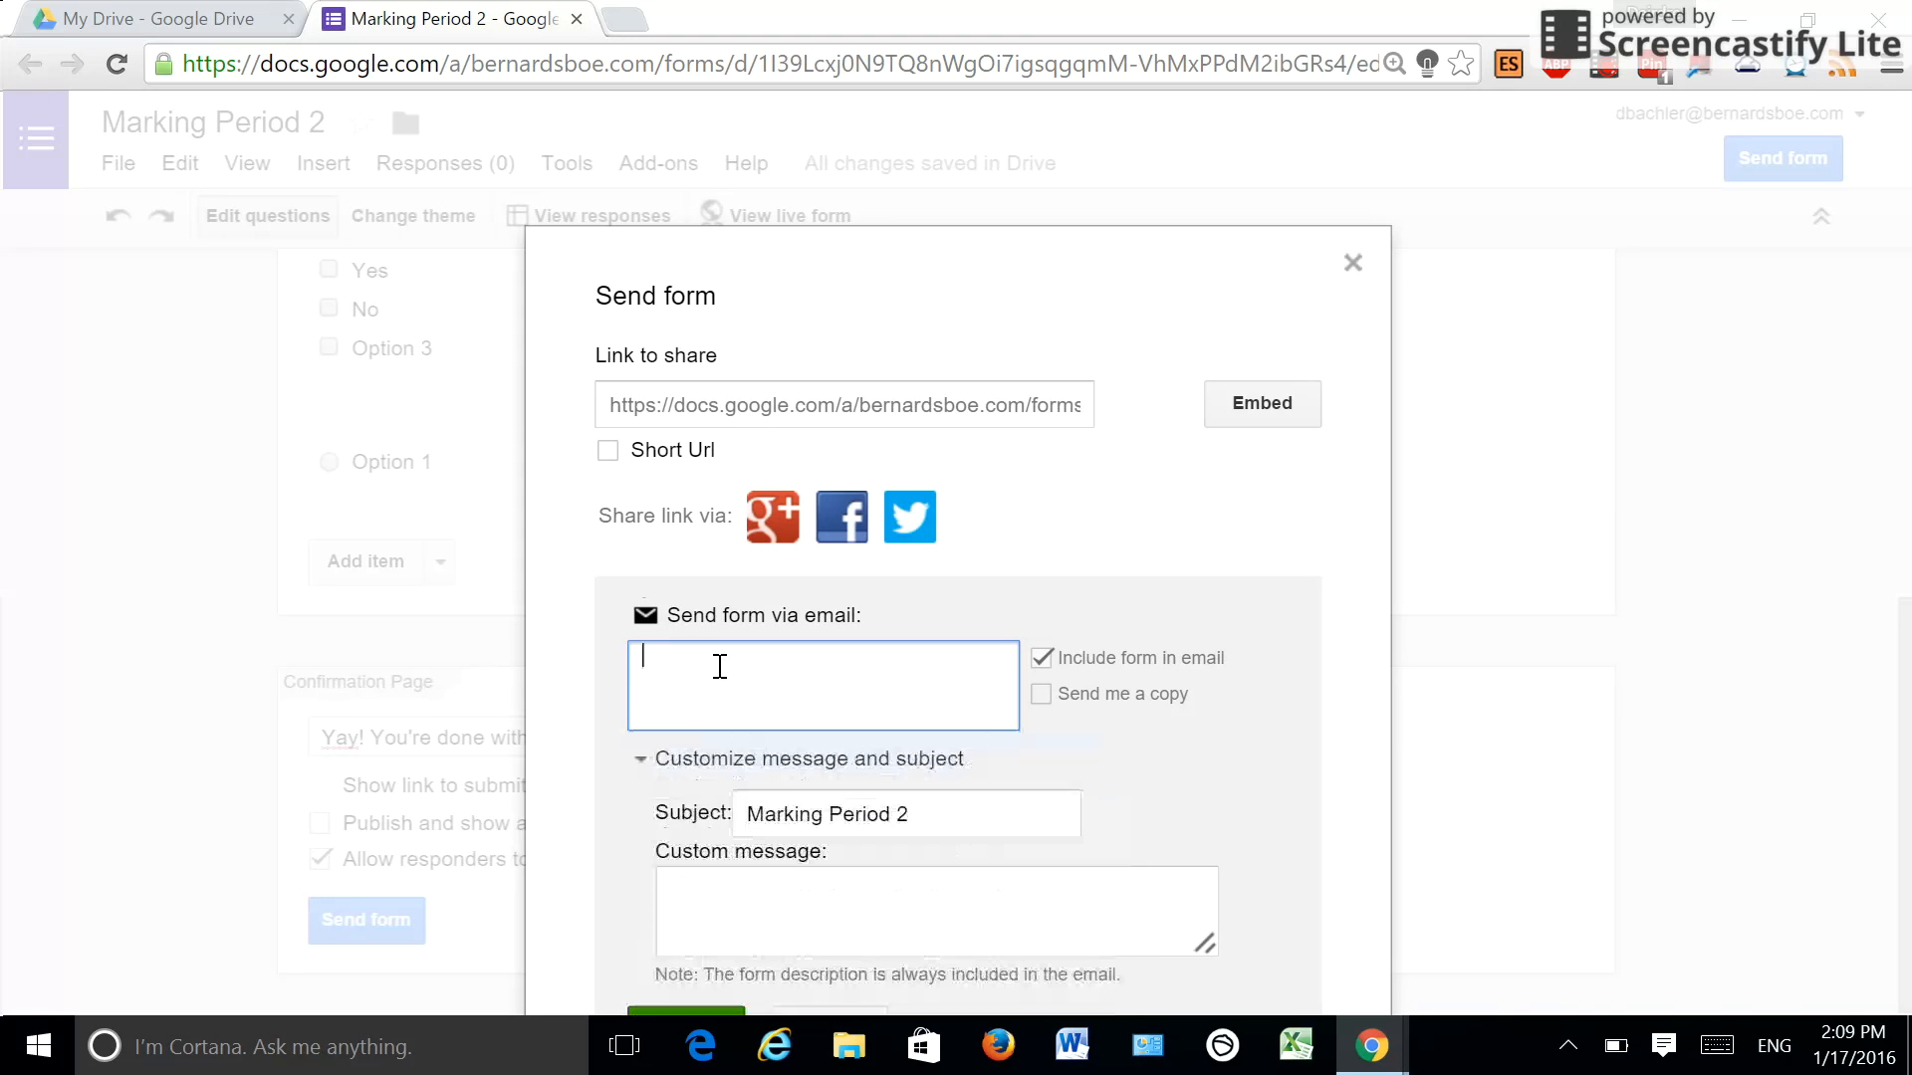
{"action": "left_click", "coordinate": [1040, 695]}
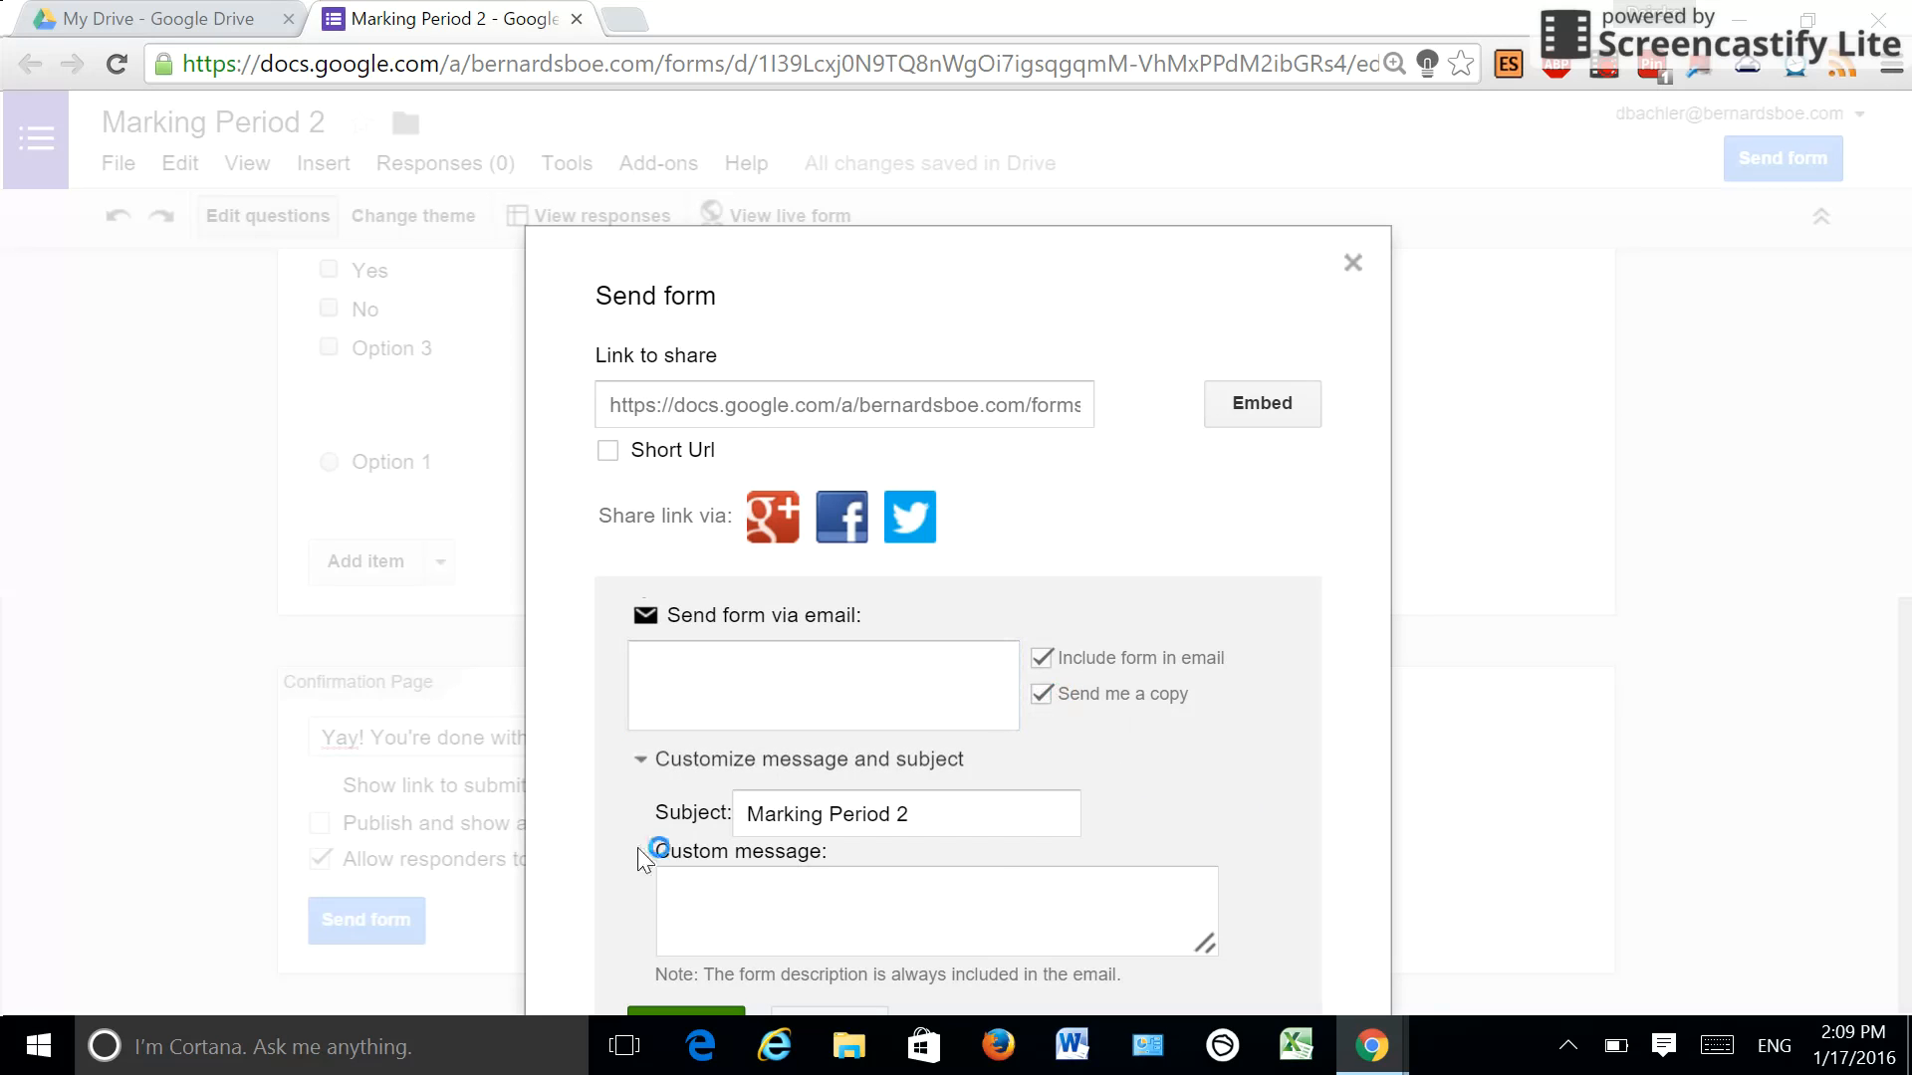
{"action": "left_click", "coordinate": [1353, 267]}
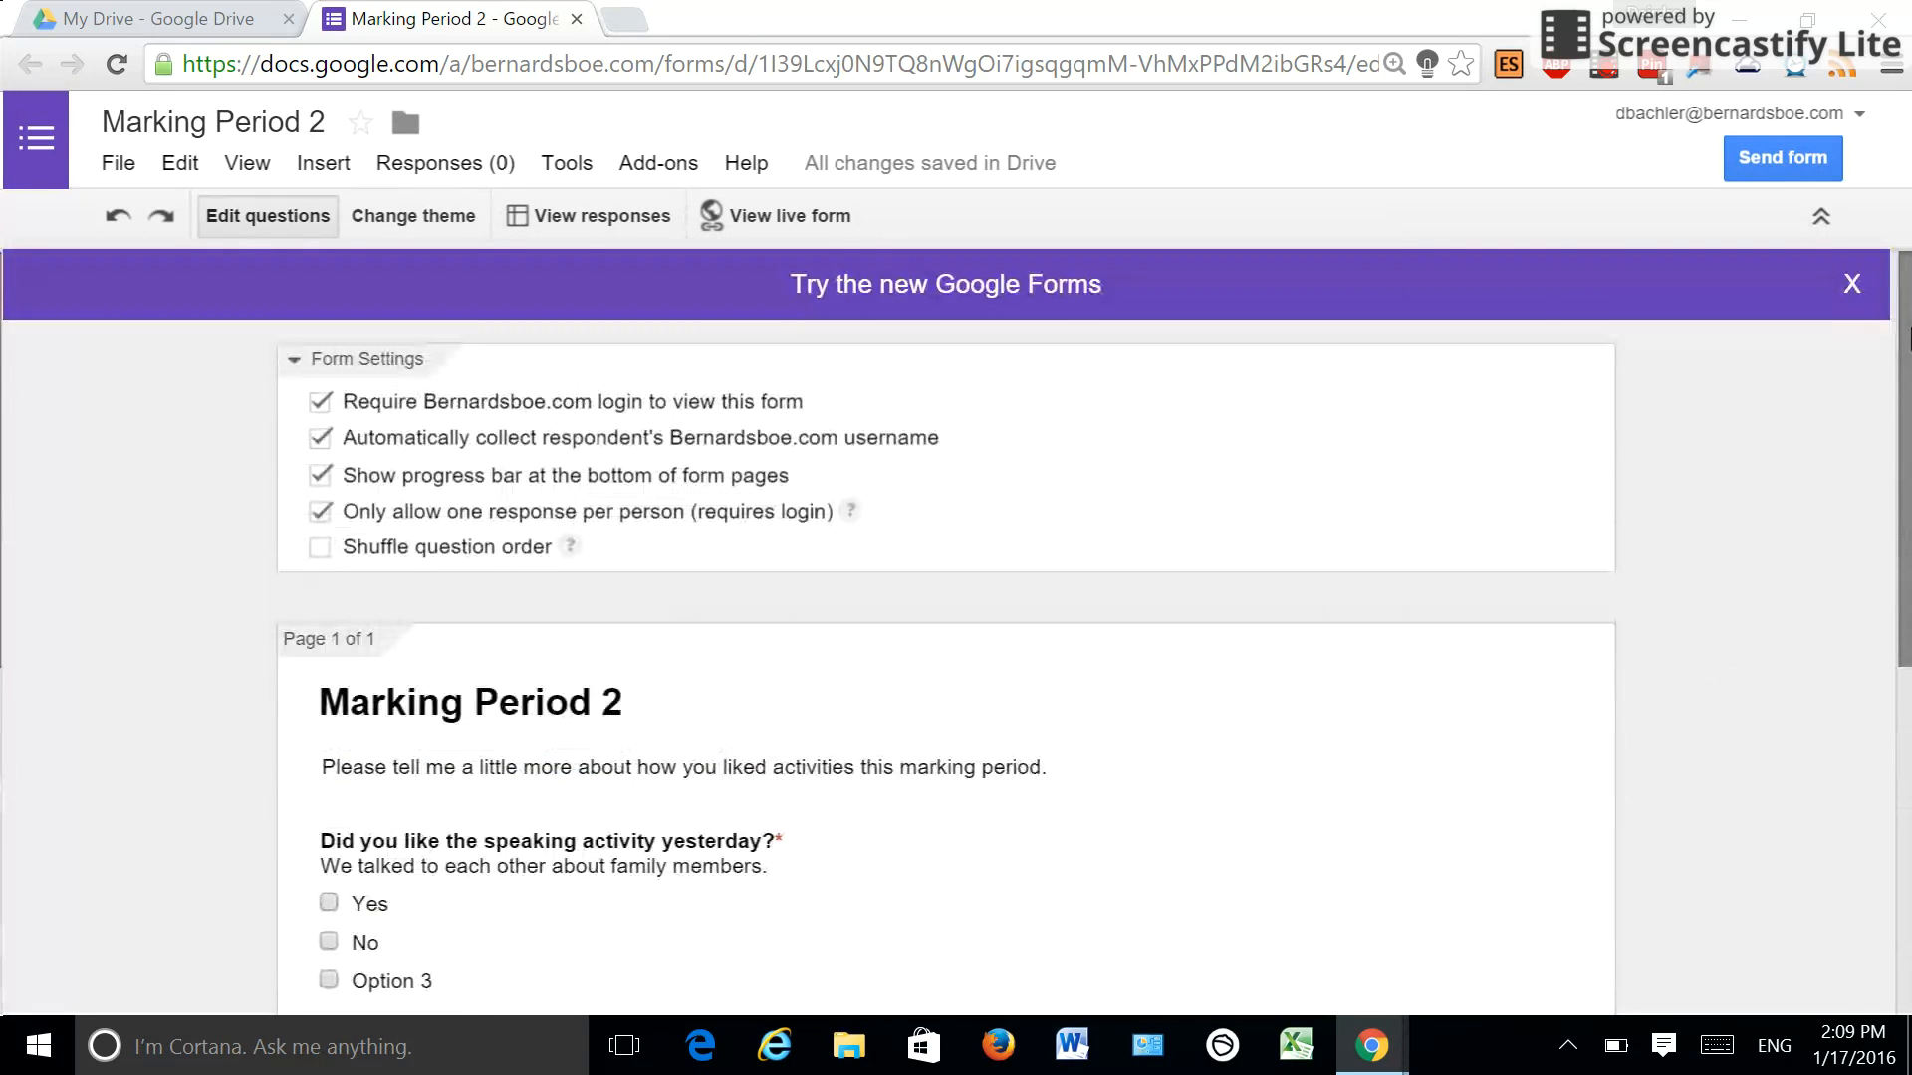
Step: Preview the live Marking Period 2 form, return to editing from it, and close the extra browser tabs
{"action": "left_click_drag", "start_coordinate": [1905, 383], "coordinate": [1882, 856]}
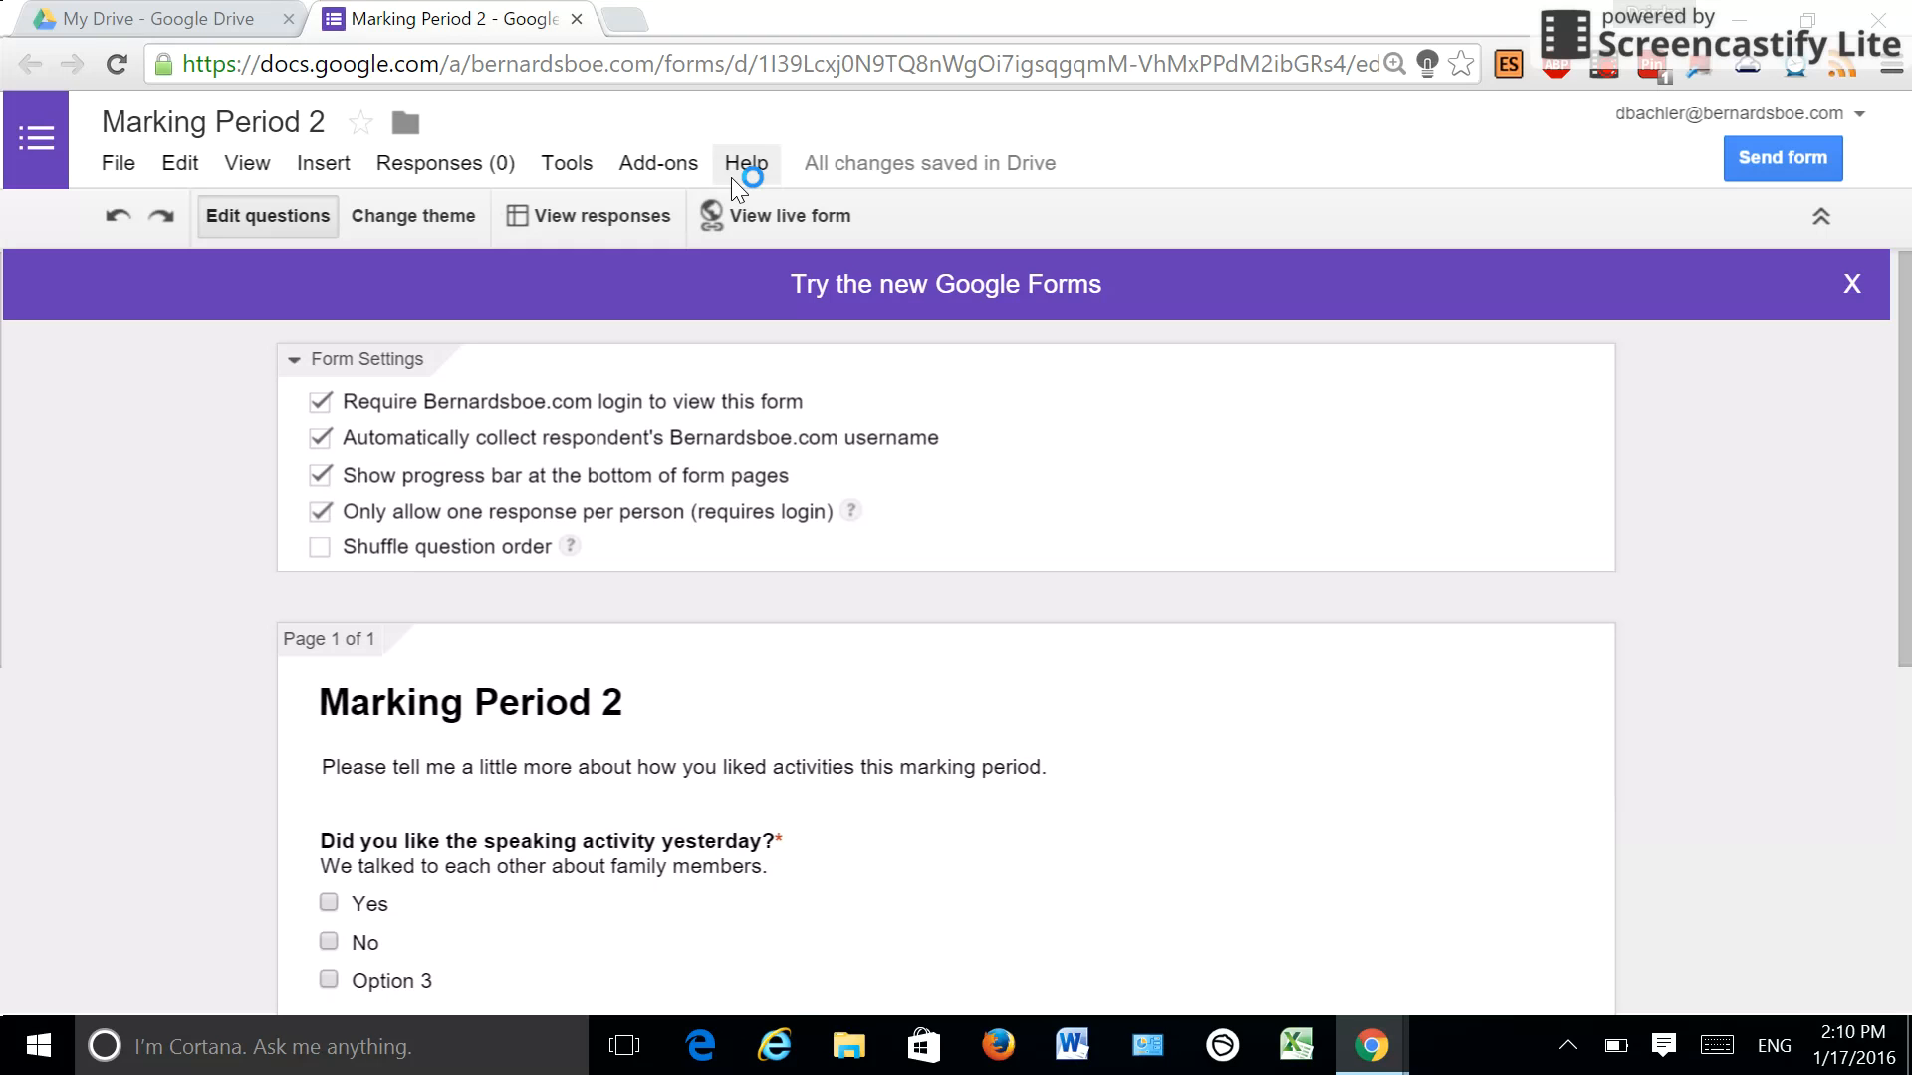
{"action": "left_click", "coordinate": [816, 230]}
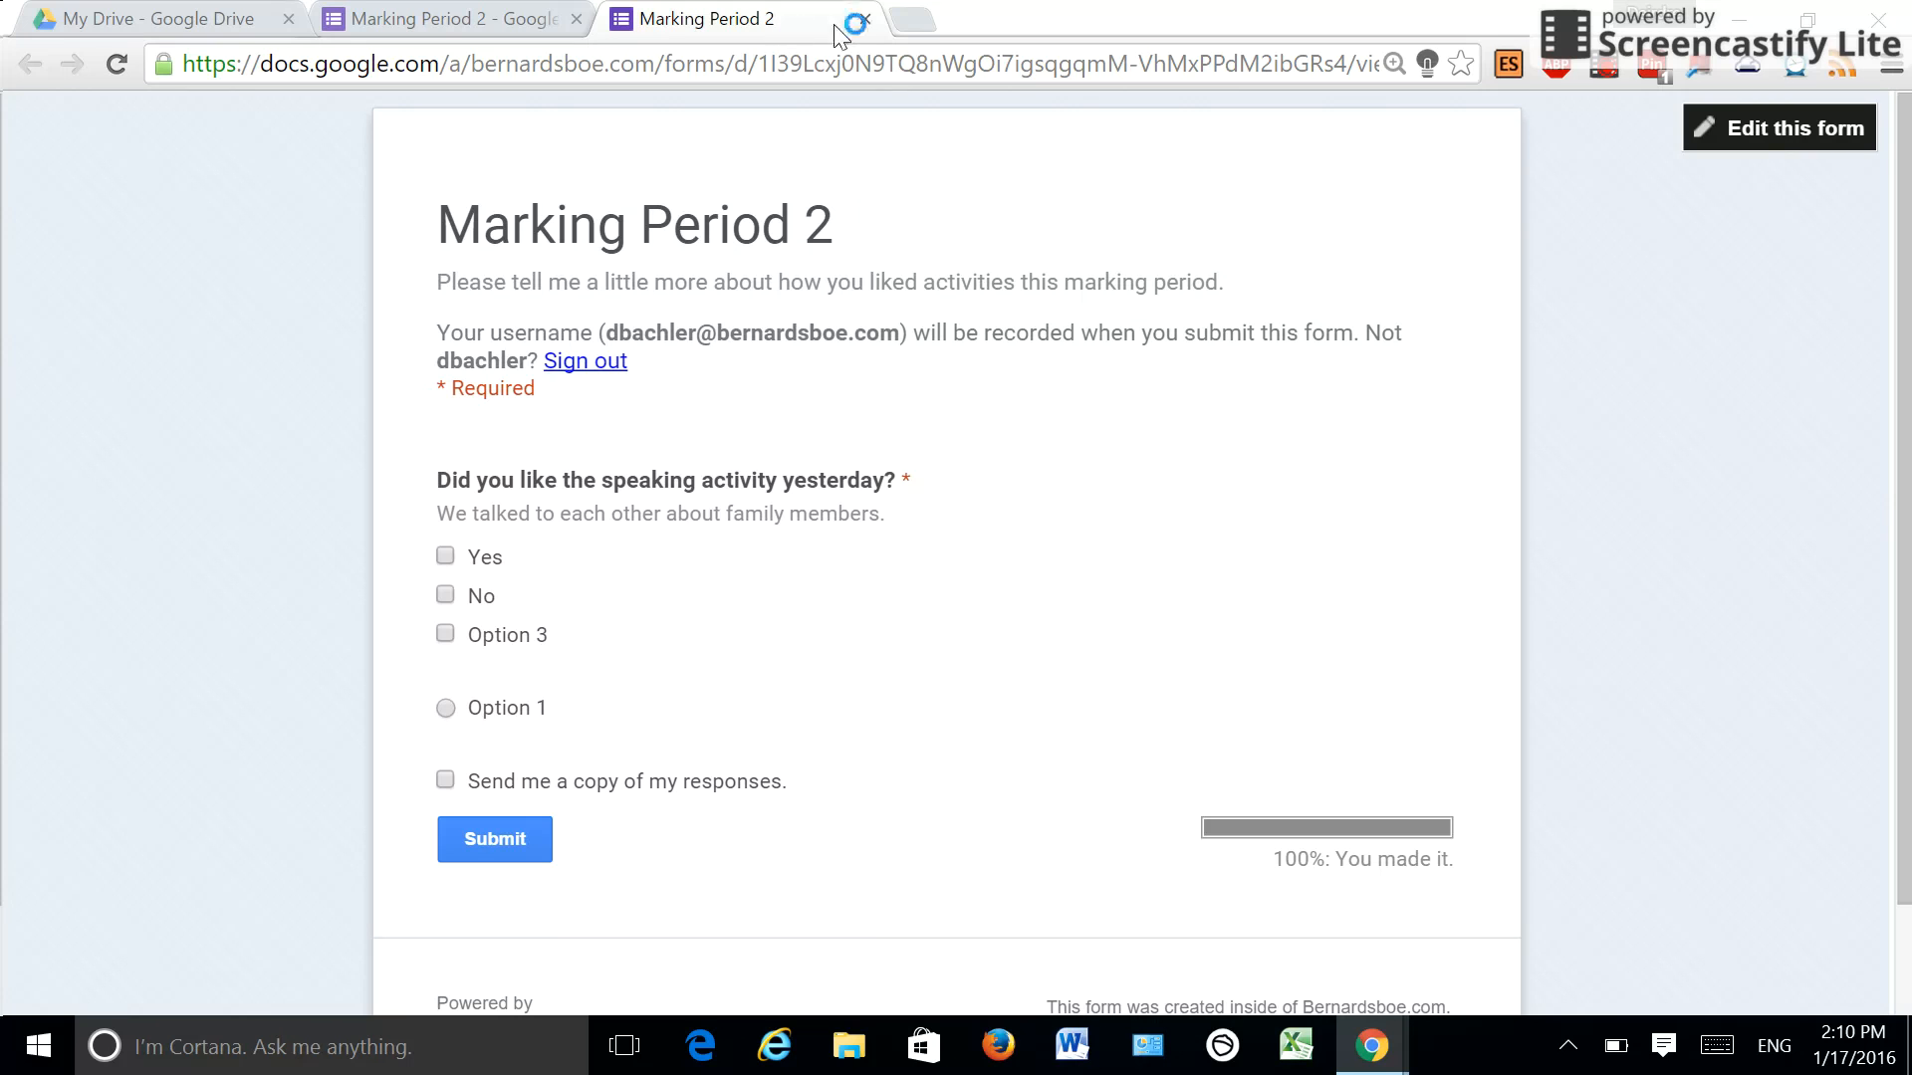
{"action": "left_click", "coordinate": [865, 18]}
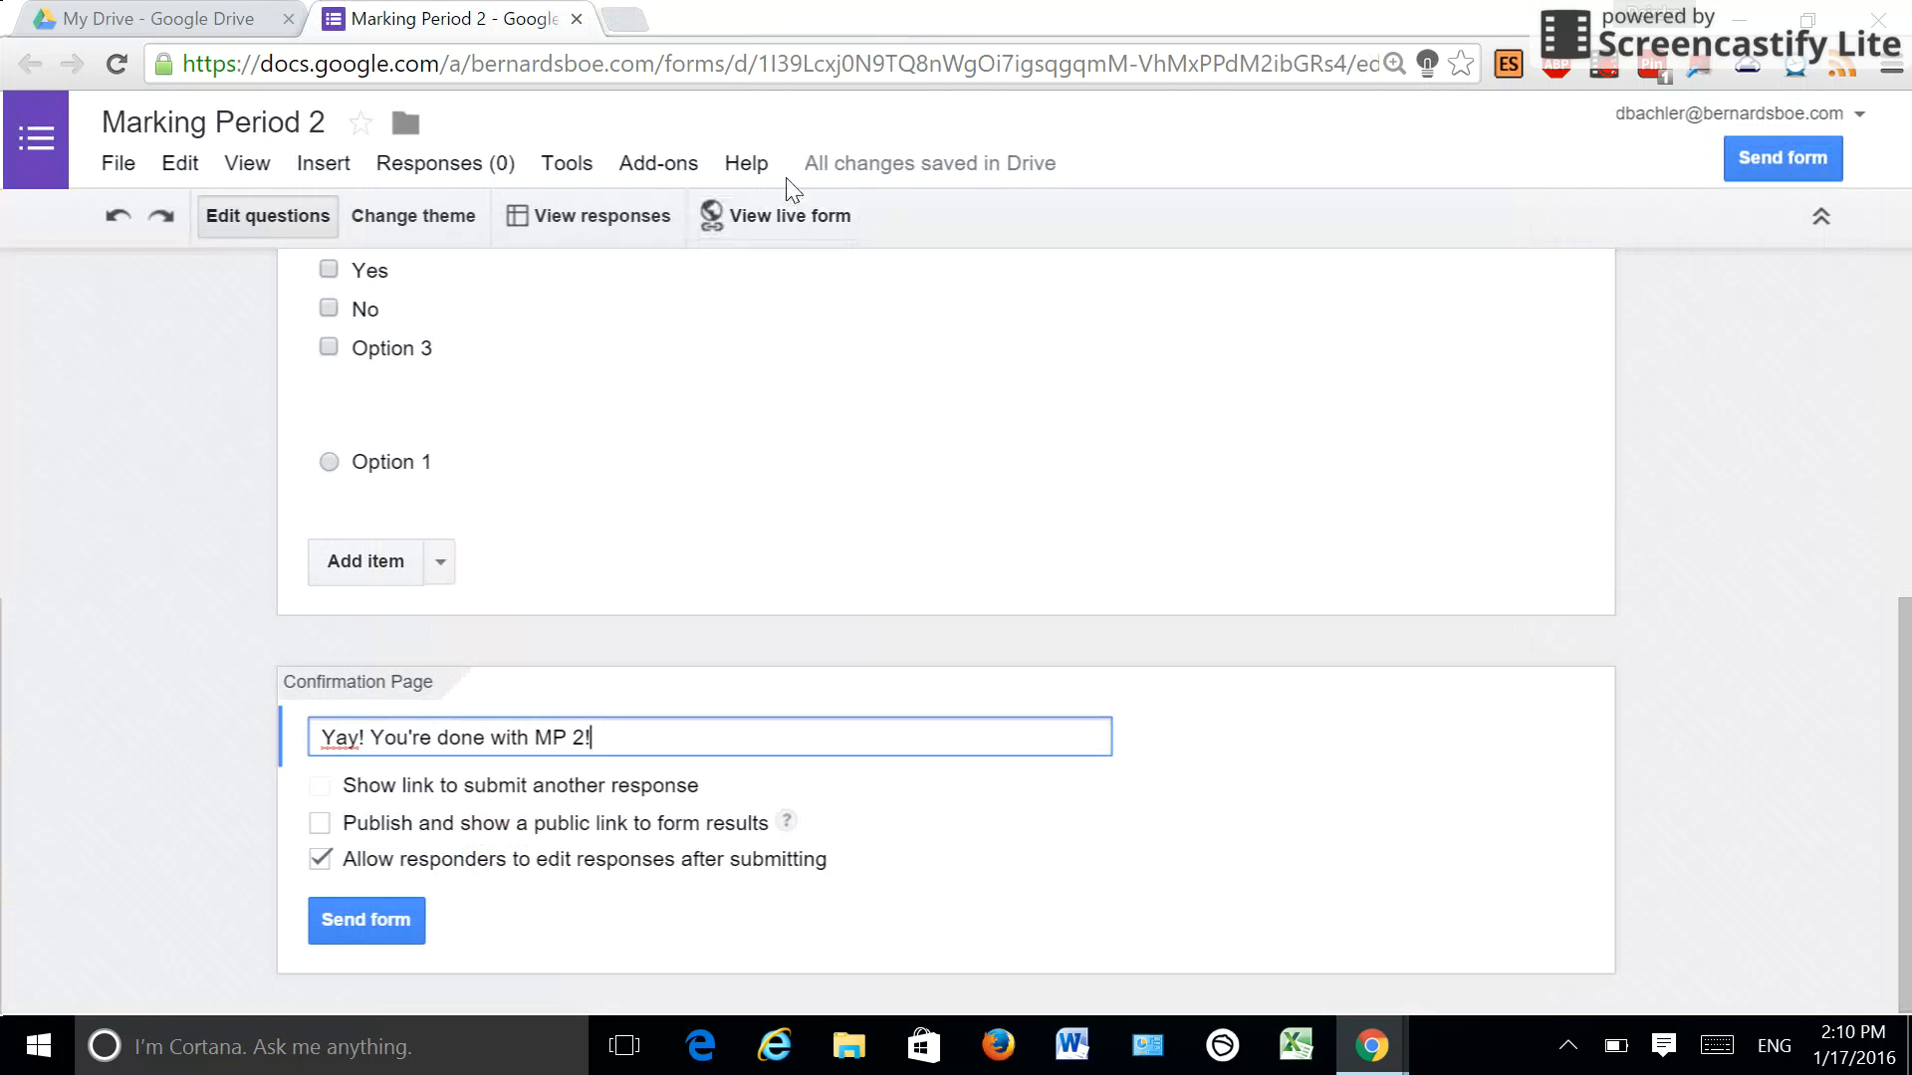
{"action": "left_click", "coordinate": [763, 225]}
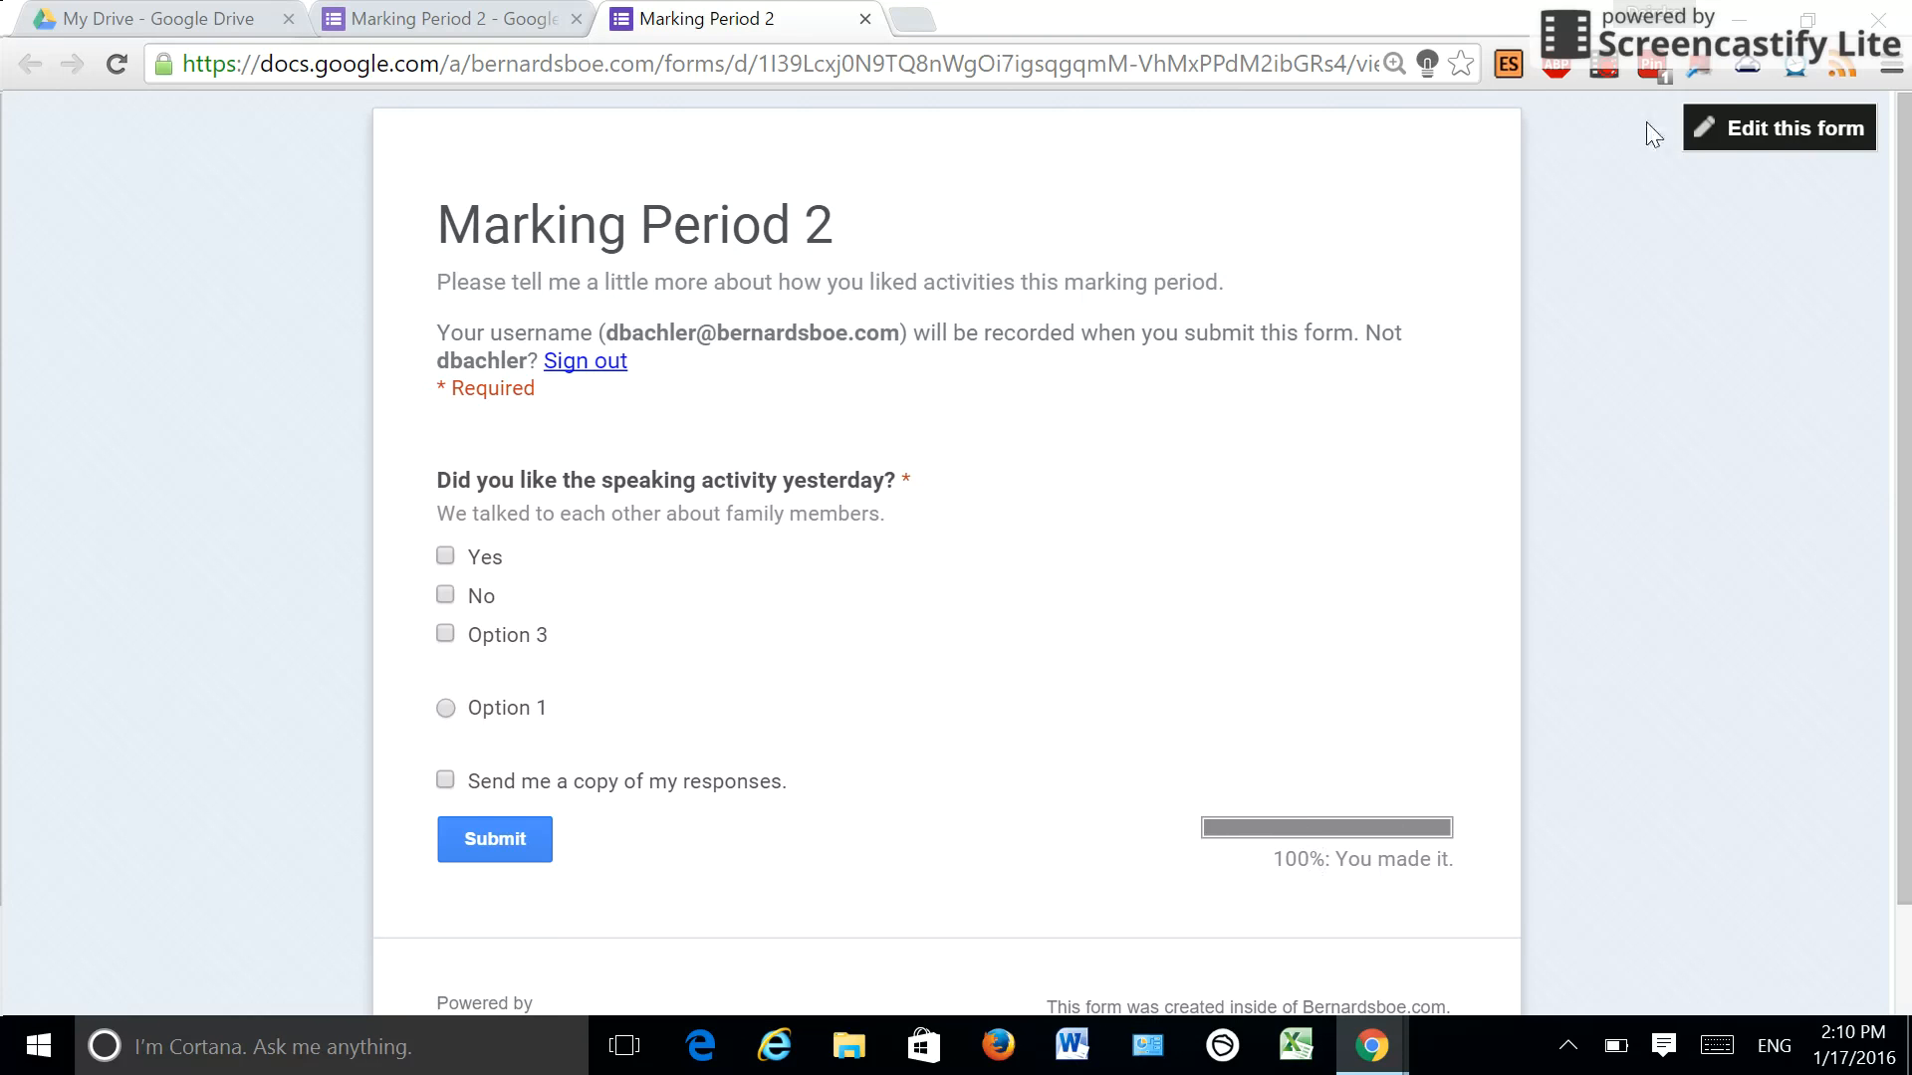
{"action": "left_click", "coordinate": [1729, 128]}
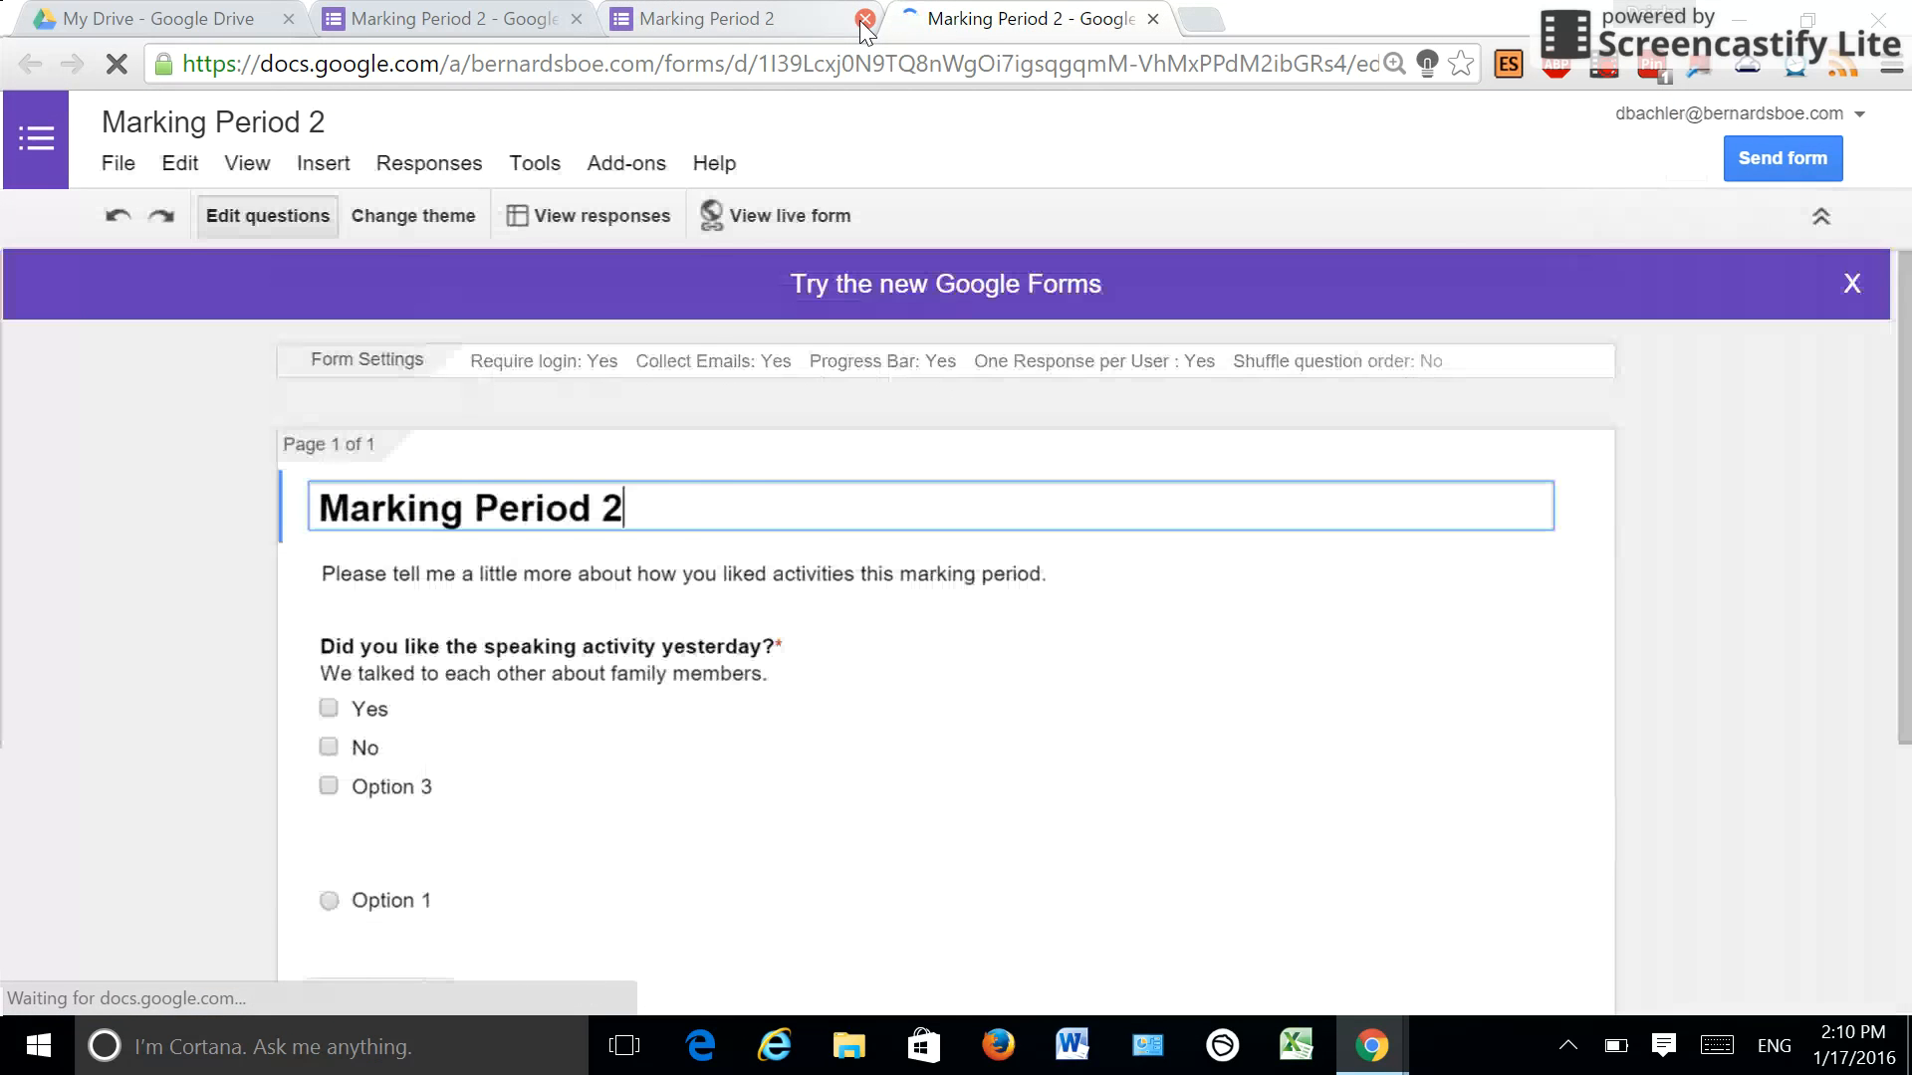
{"action": "left_click", "coordinate": [862, 22]}
{"action": "left_click", "coordinate": [862, 22]}
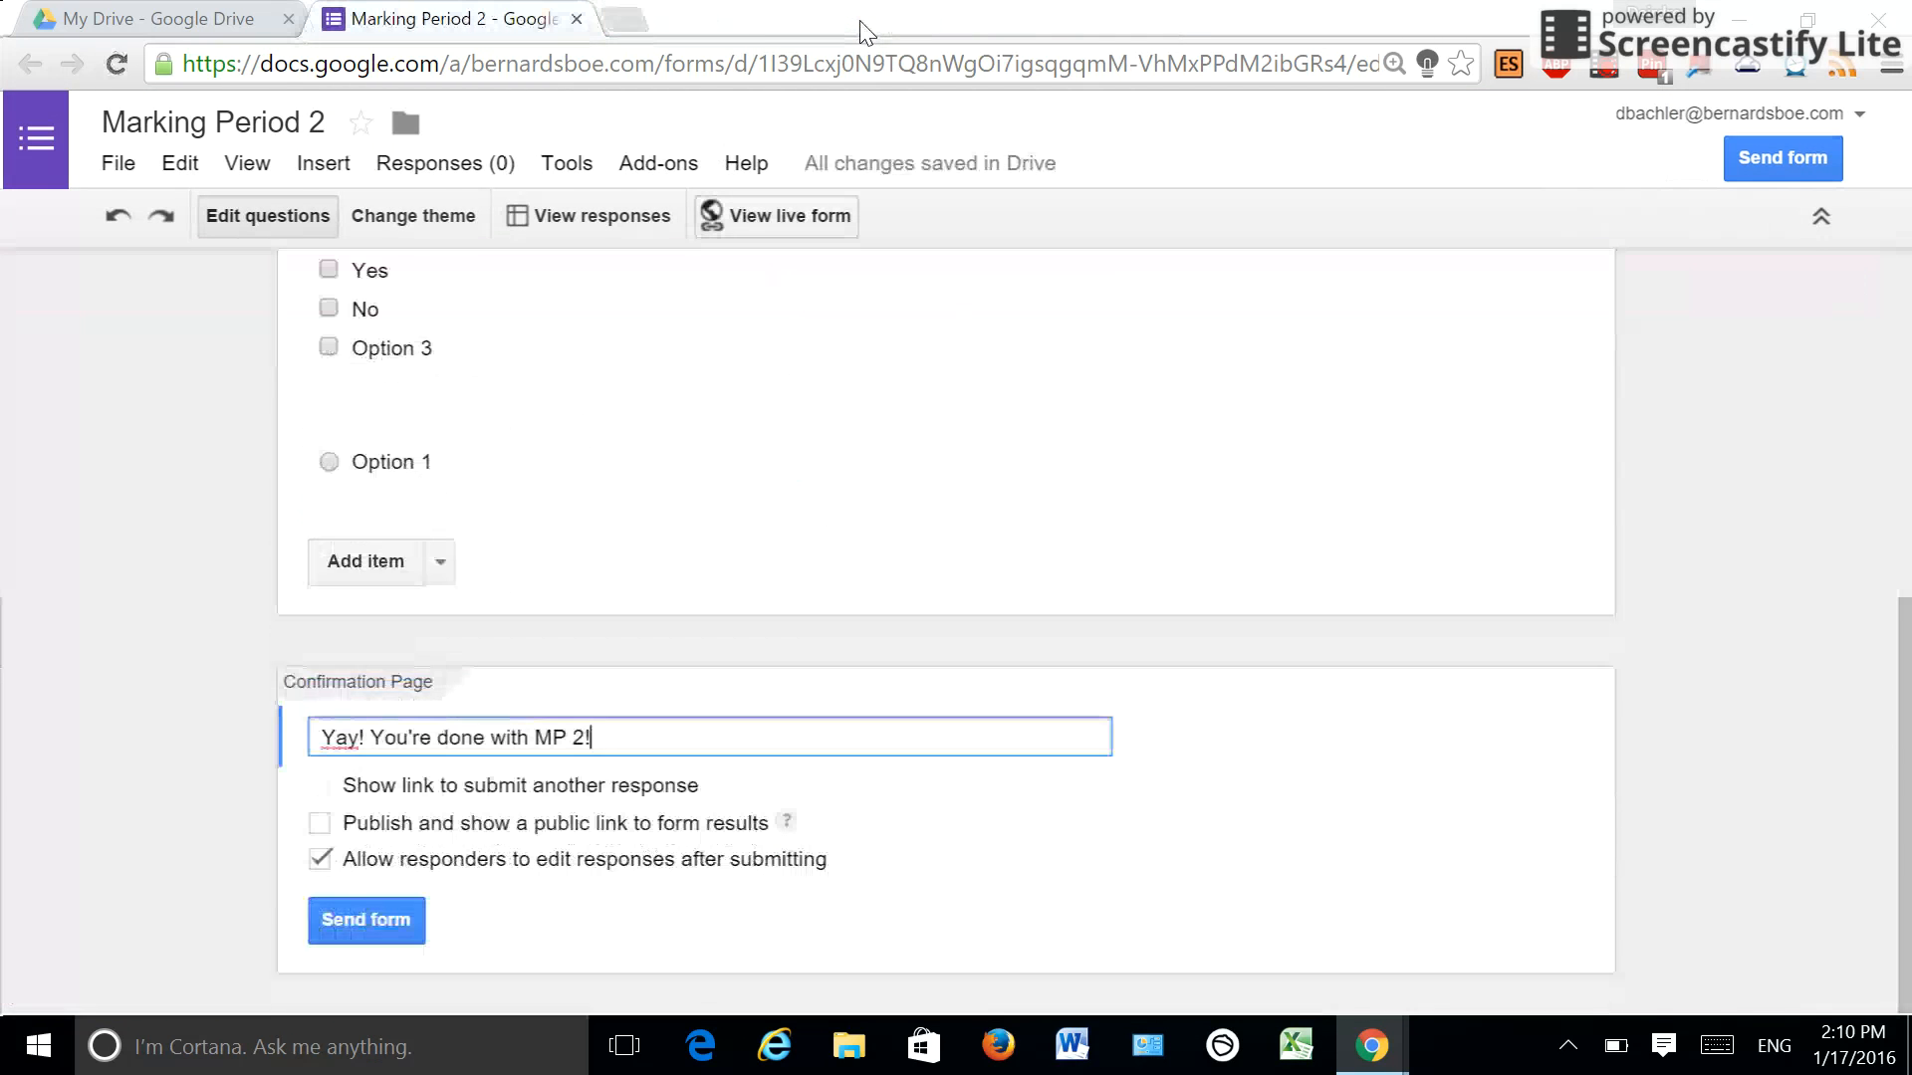
Step: Close the Marking Period 2 form and open the Reflexión de MP 1 form from the recent files in Google Drive
{"action": "left_click", "coordinate": [577, 20]}
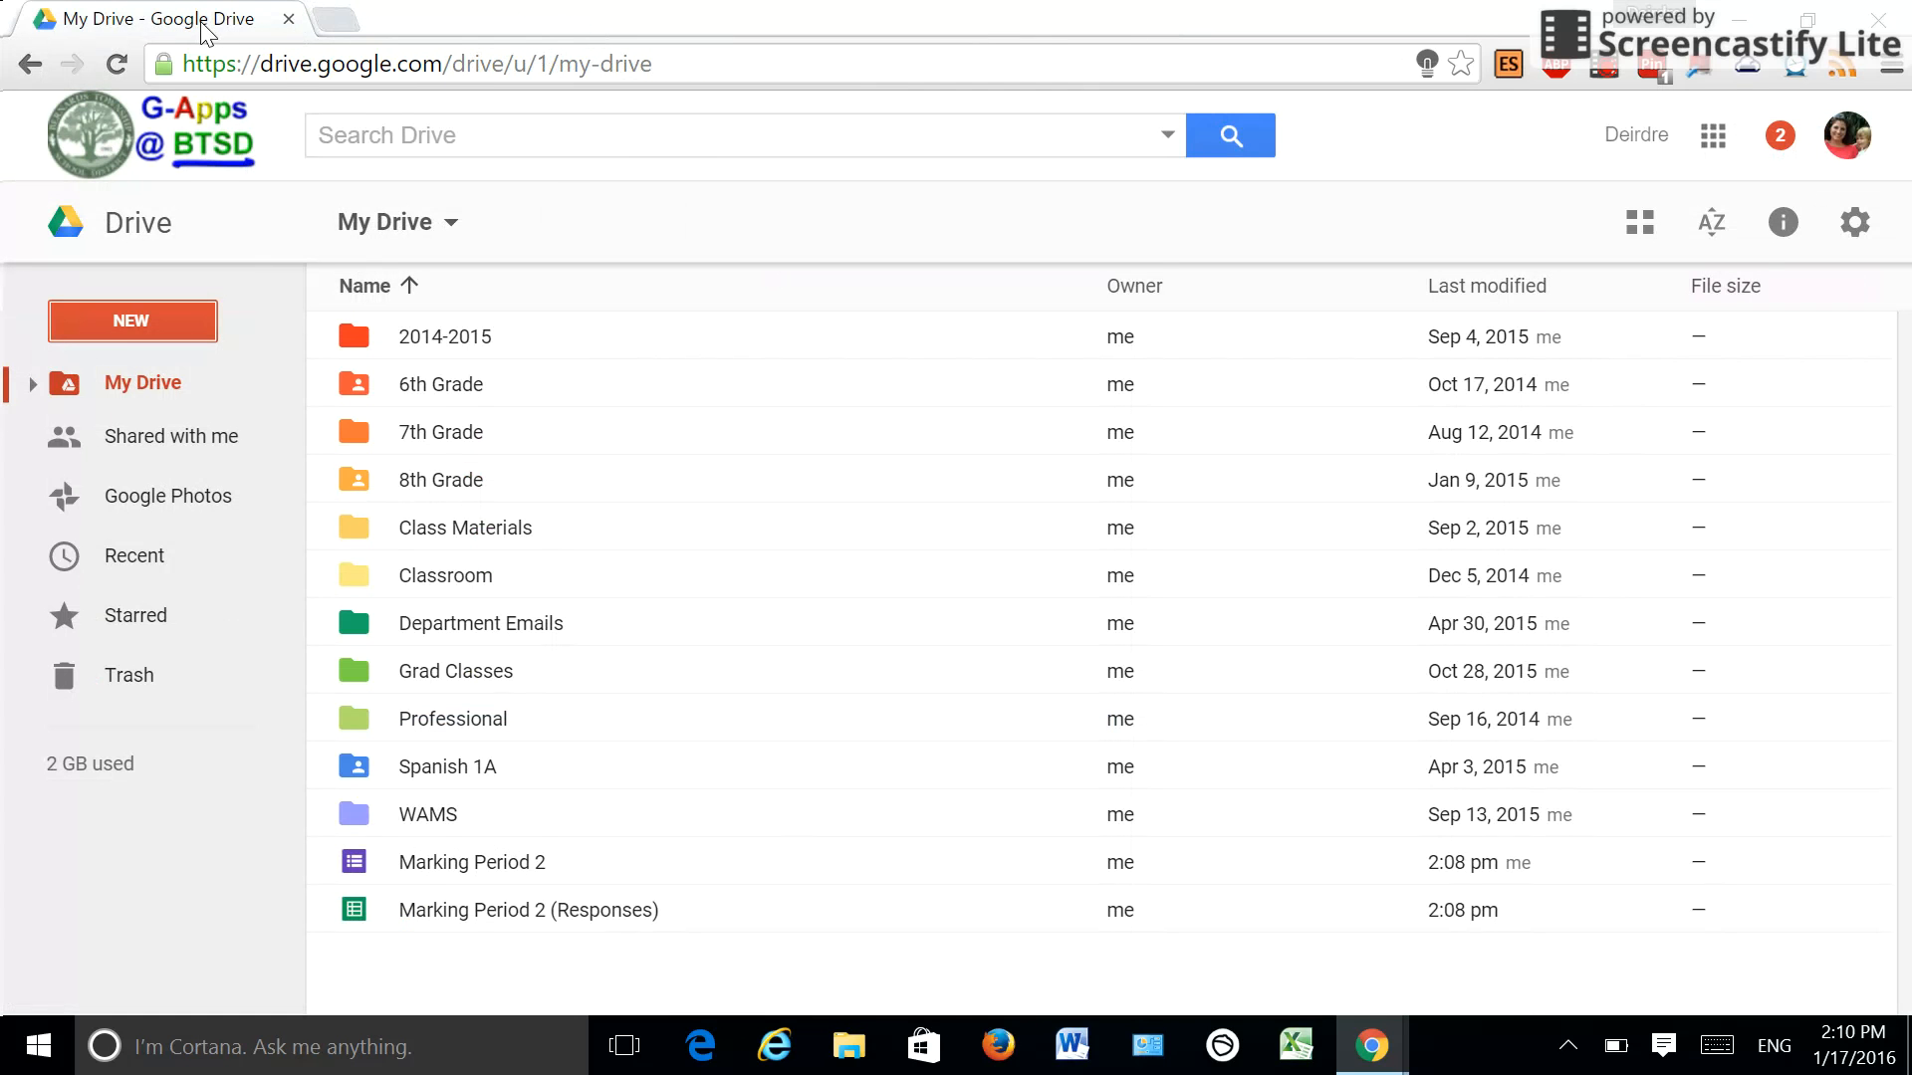
{"action": "left_click", "coordinate": [144, 554]}
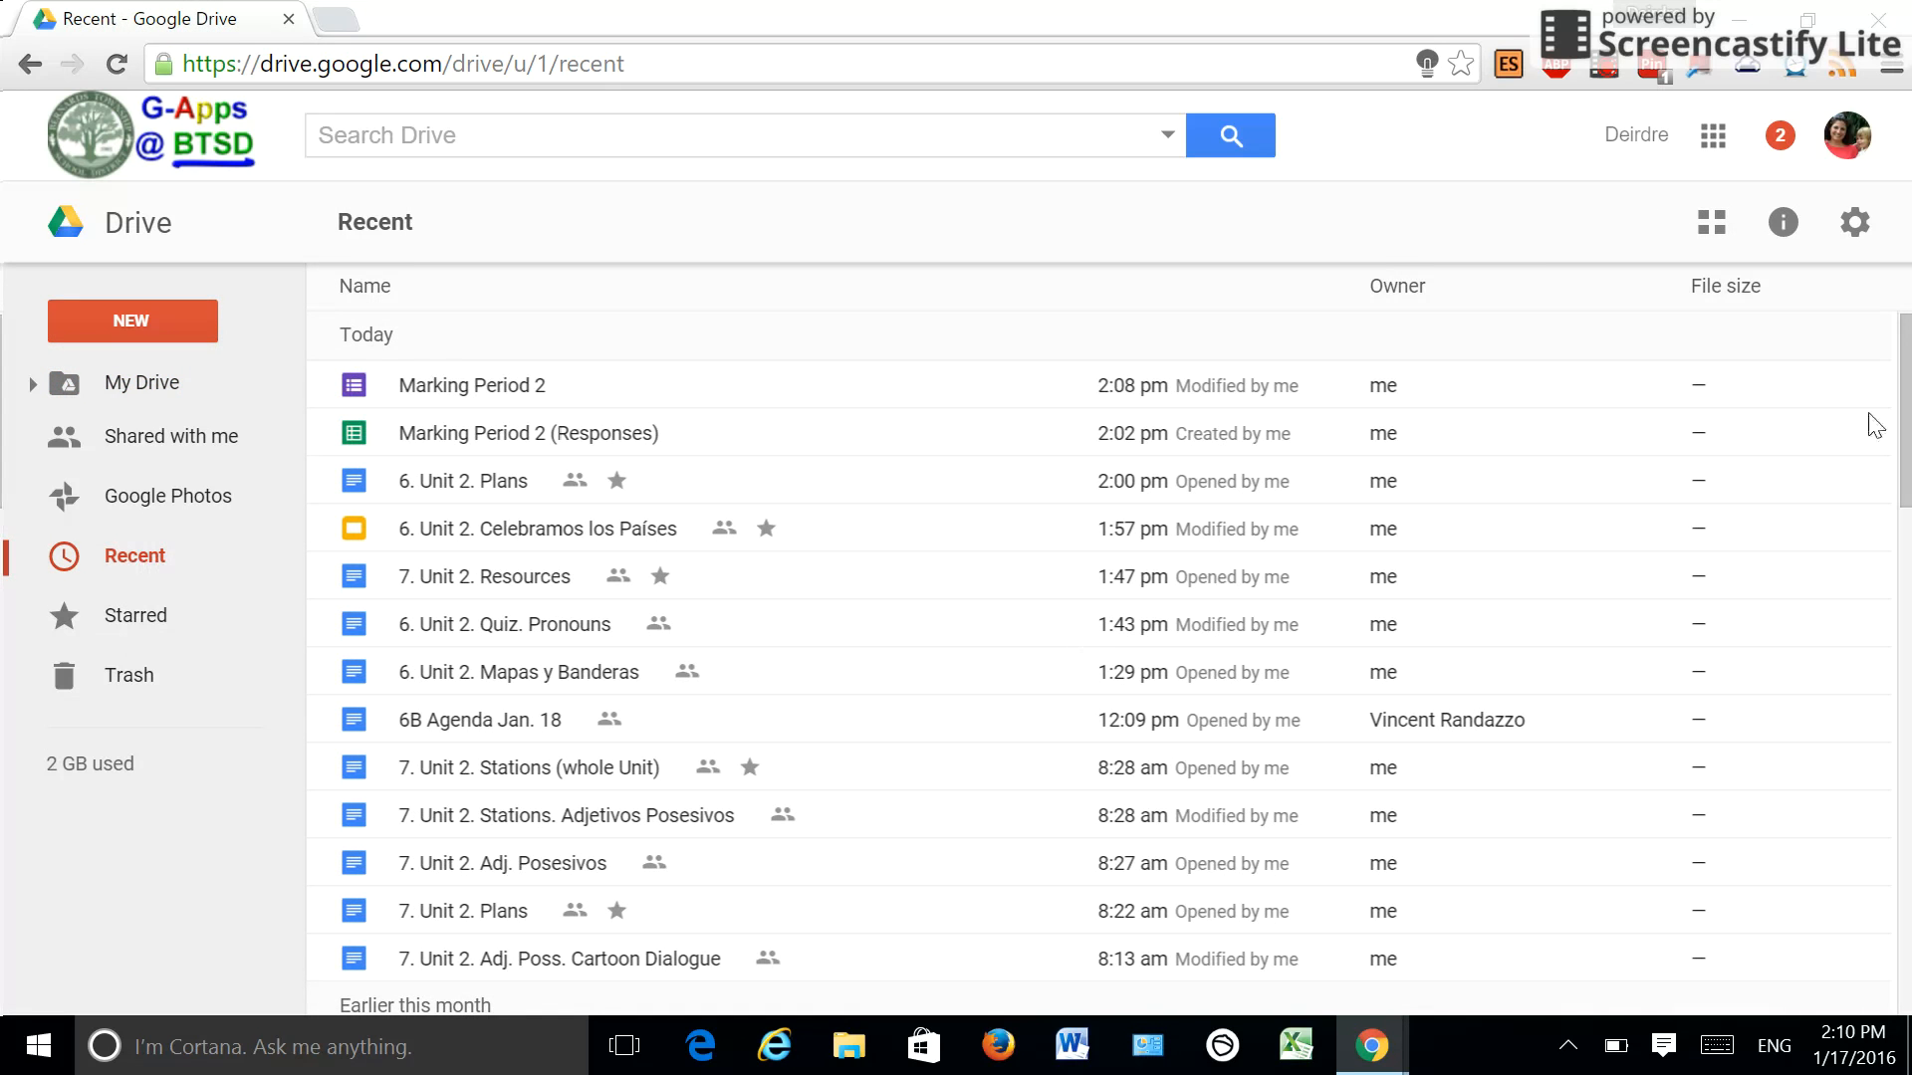
{"action": "left_click_drag", "start_coordinate": [1902, 428], "coordinate": [1904, 545]}
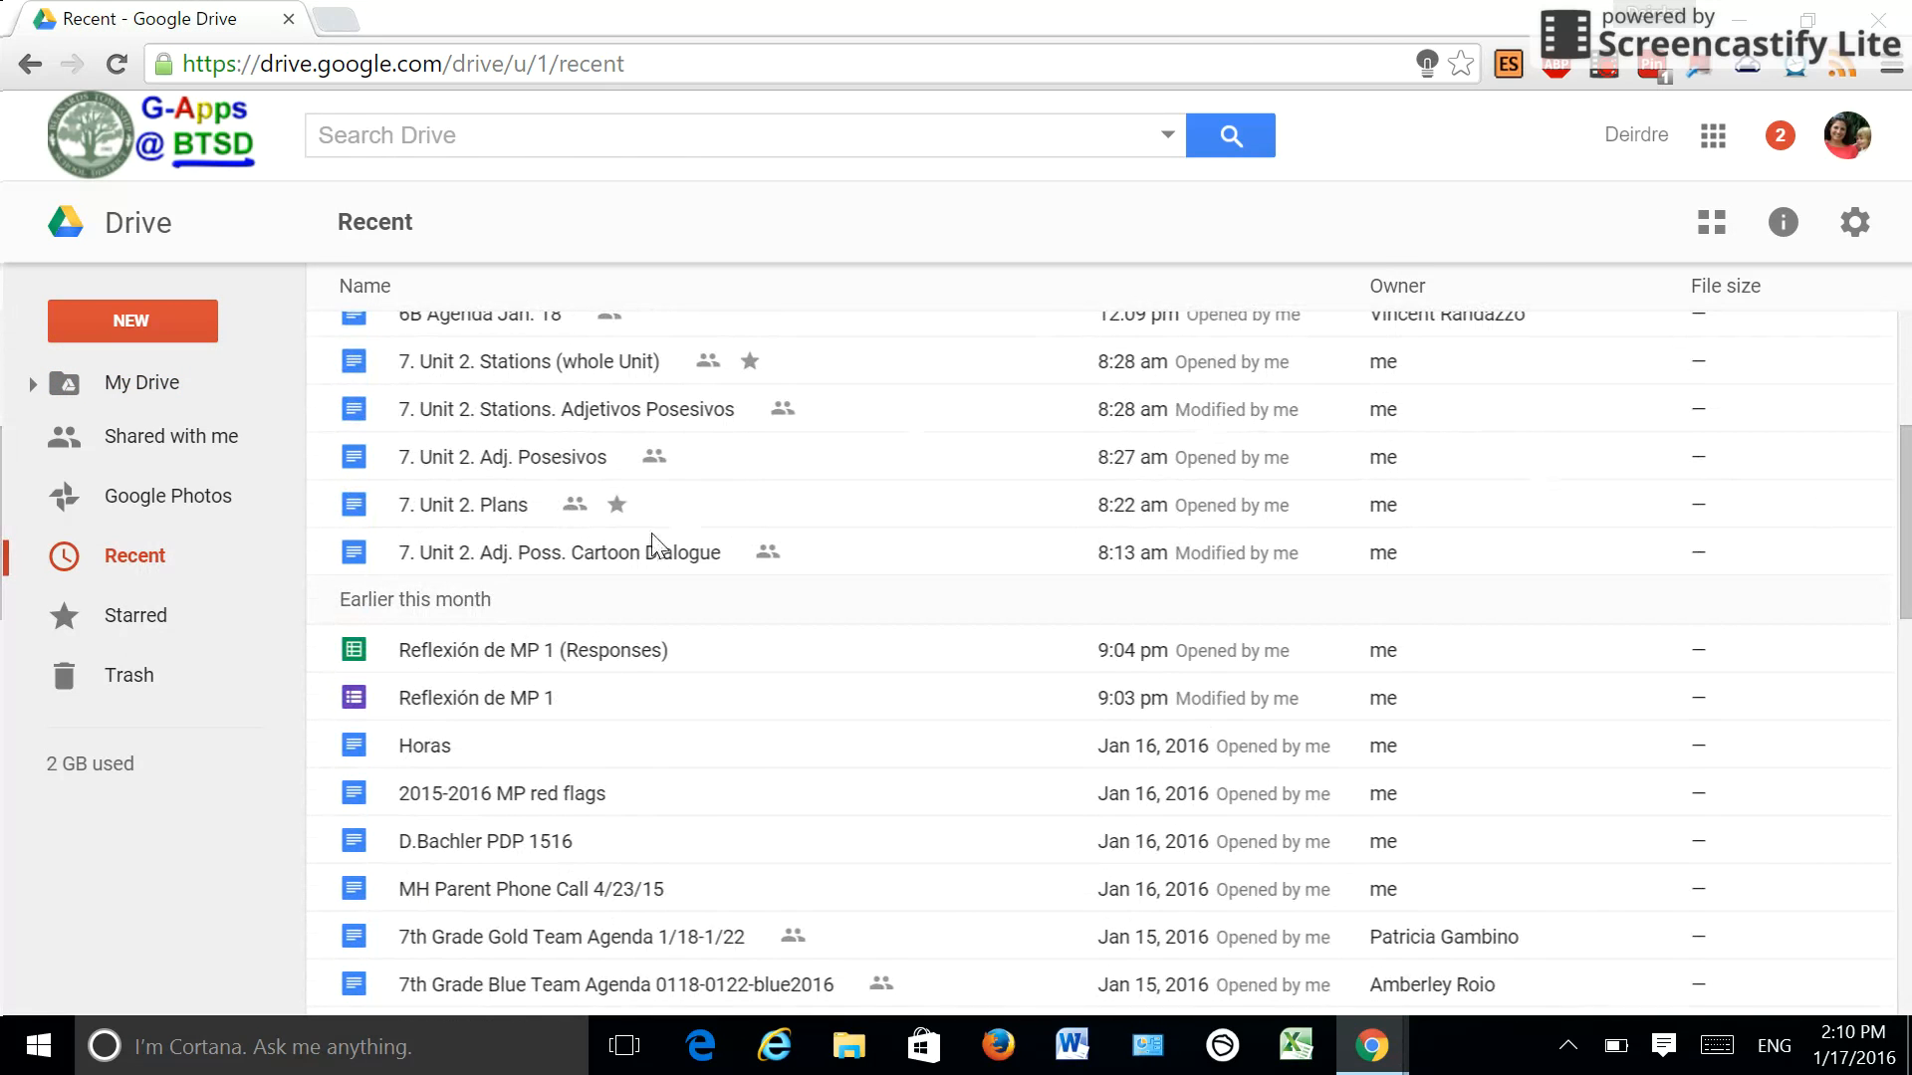
{"action": "double_click", "coordinate": [516, 695]}
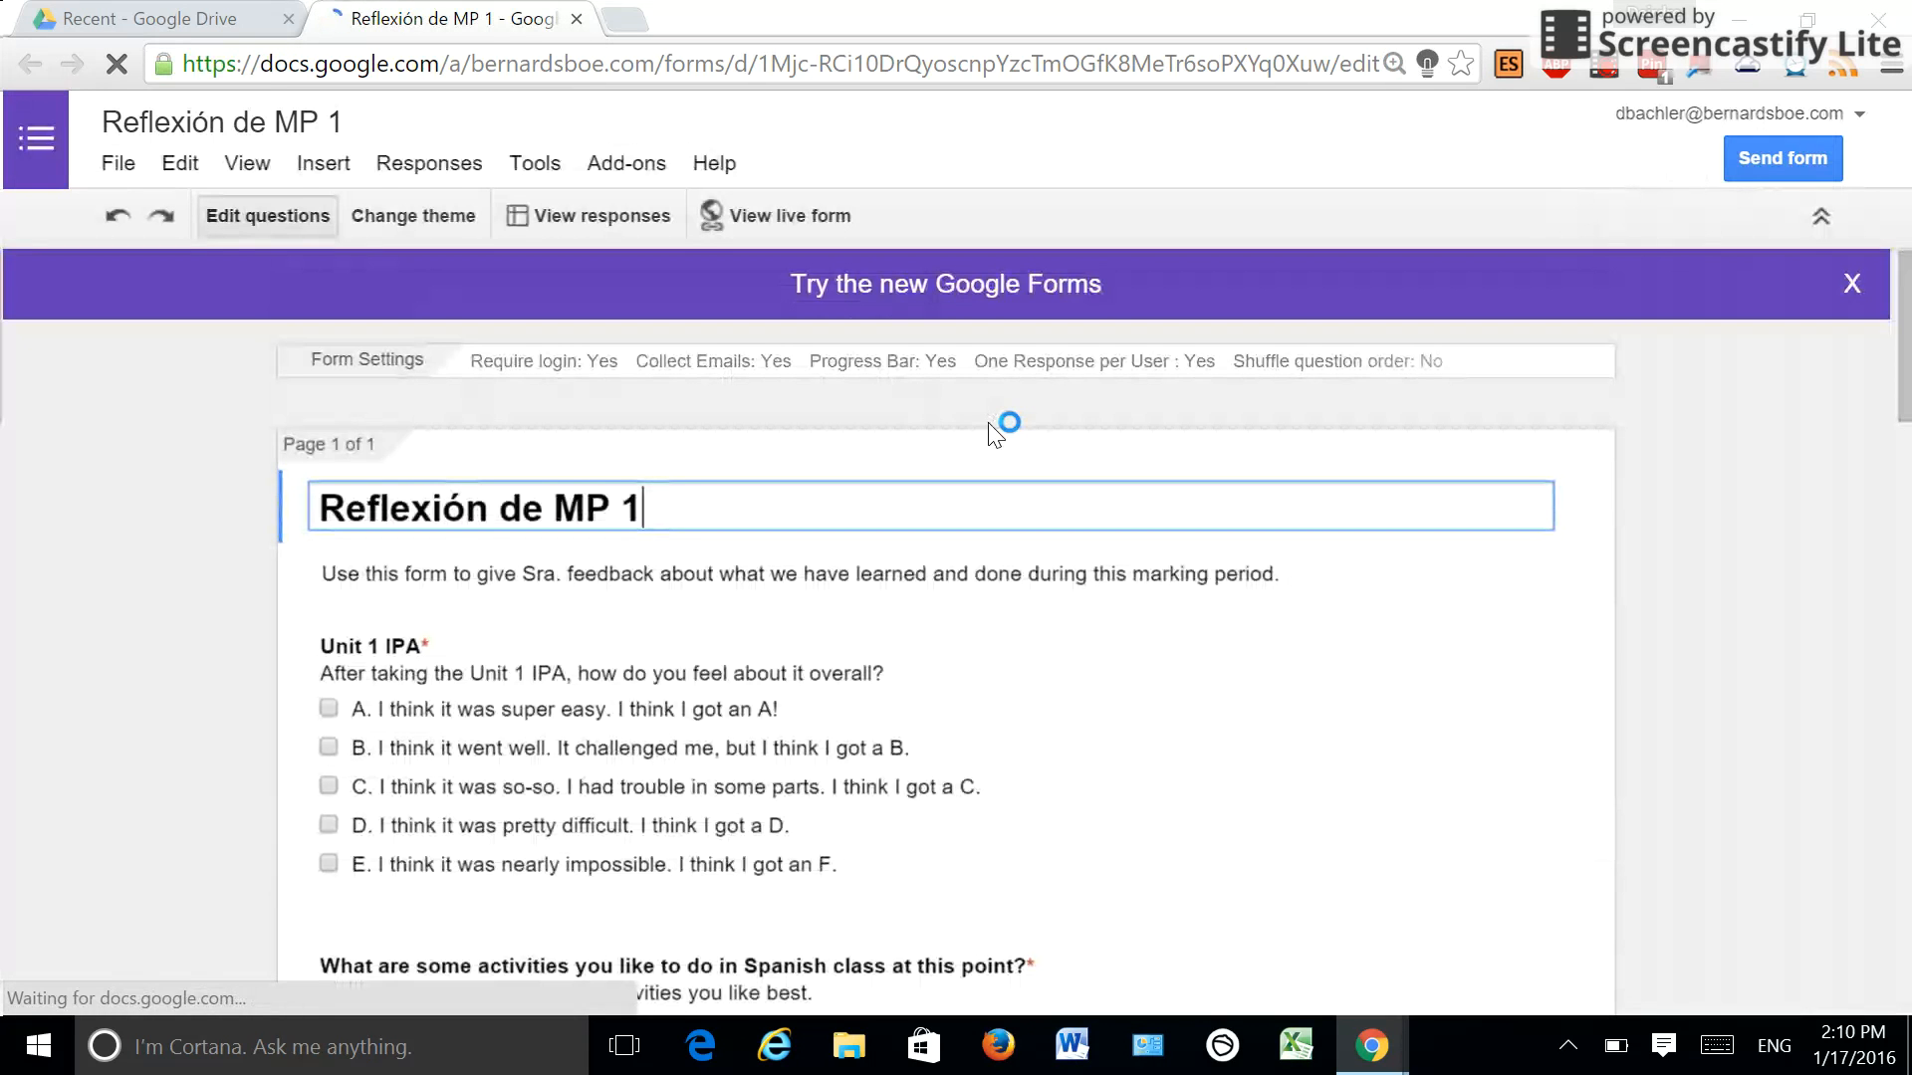
Step: Examine the questions of the Reflexión de MP 1 form in the editor and in its live version
{"action": "left_click_drag", "start_coordinate": [1906, 317], "coordinate": [1906, 411]}
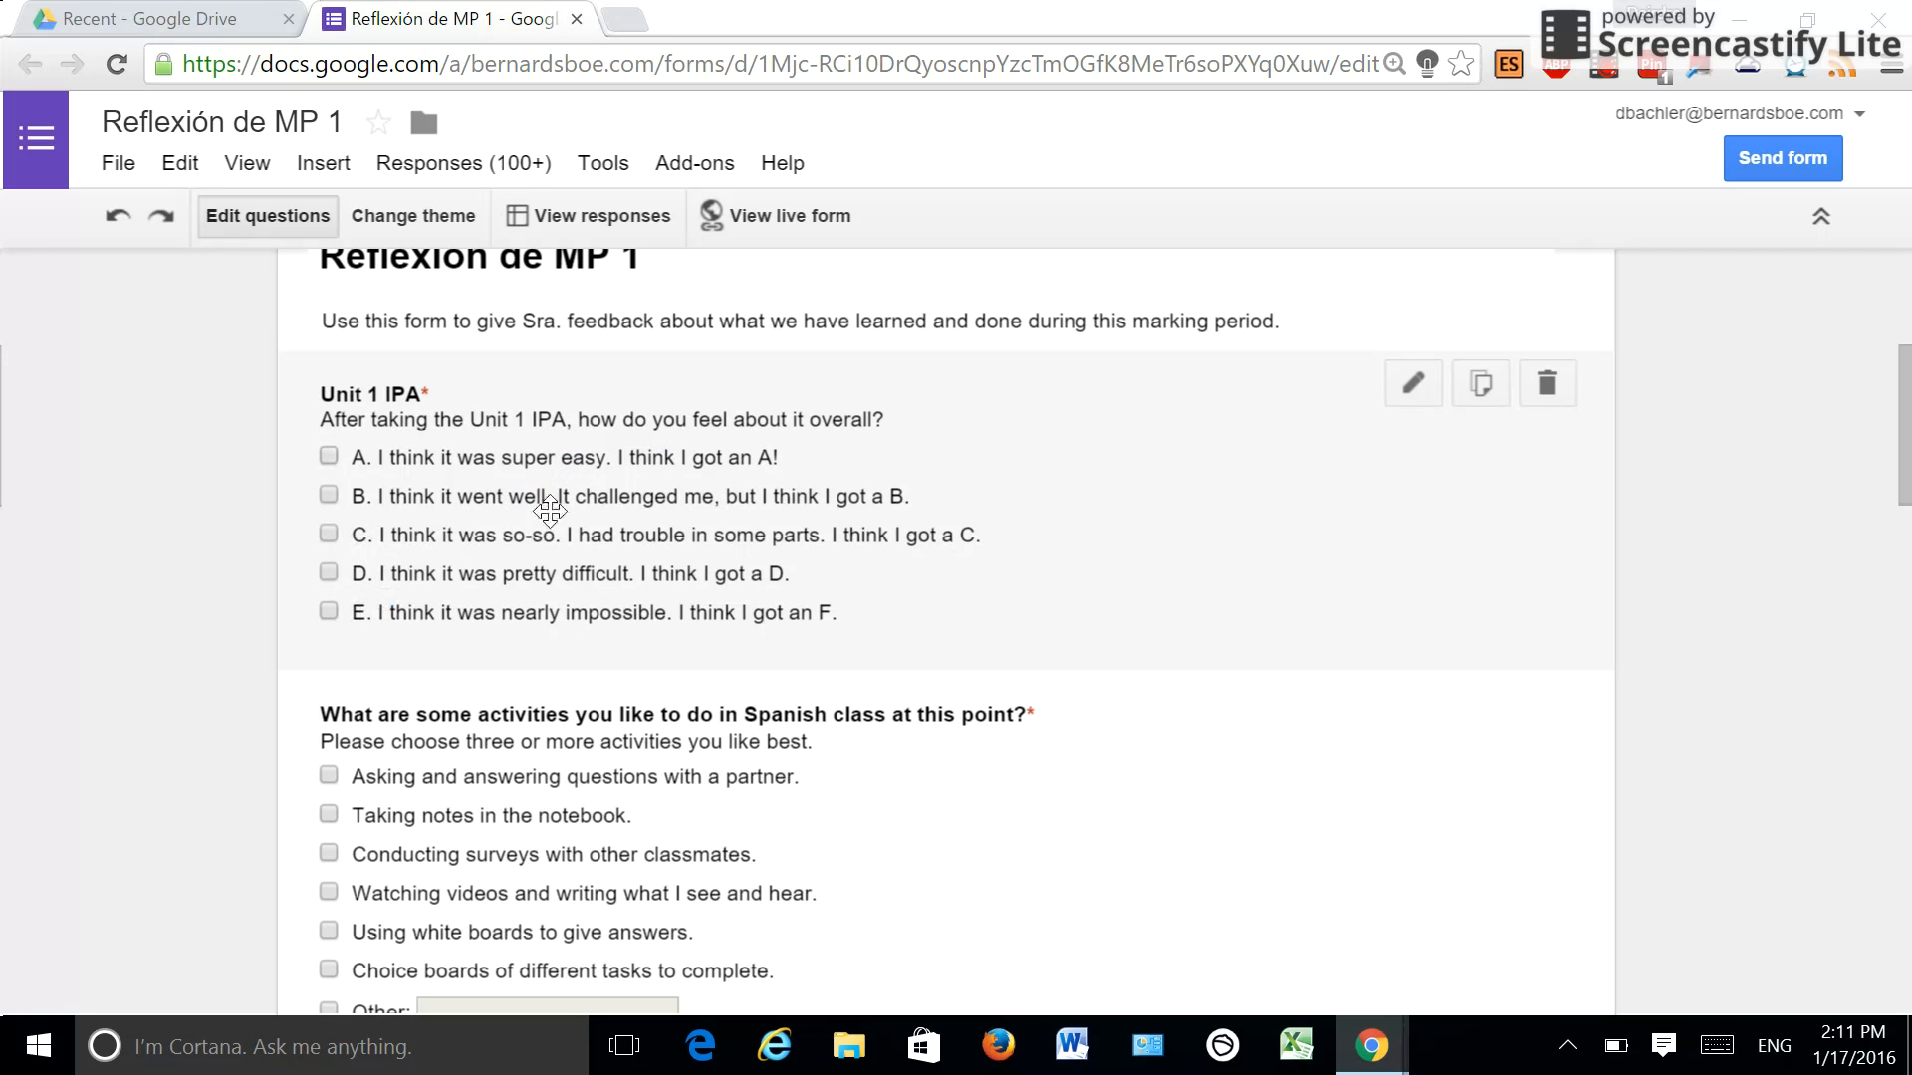
{"action": "left_click", "coordinate": [755, 214]}
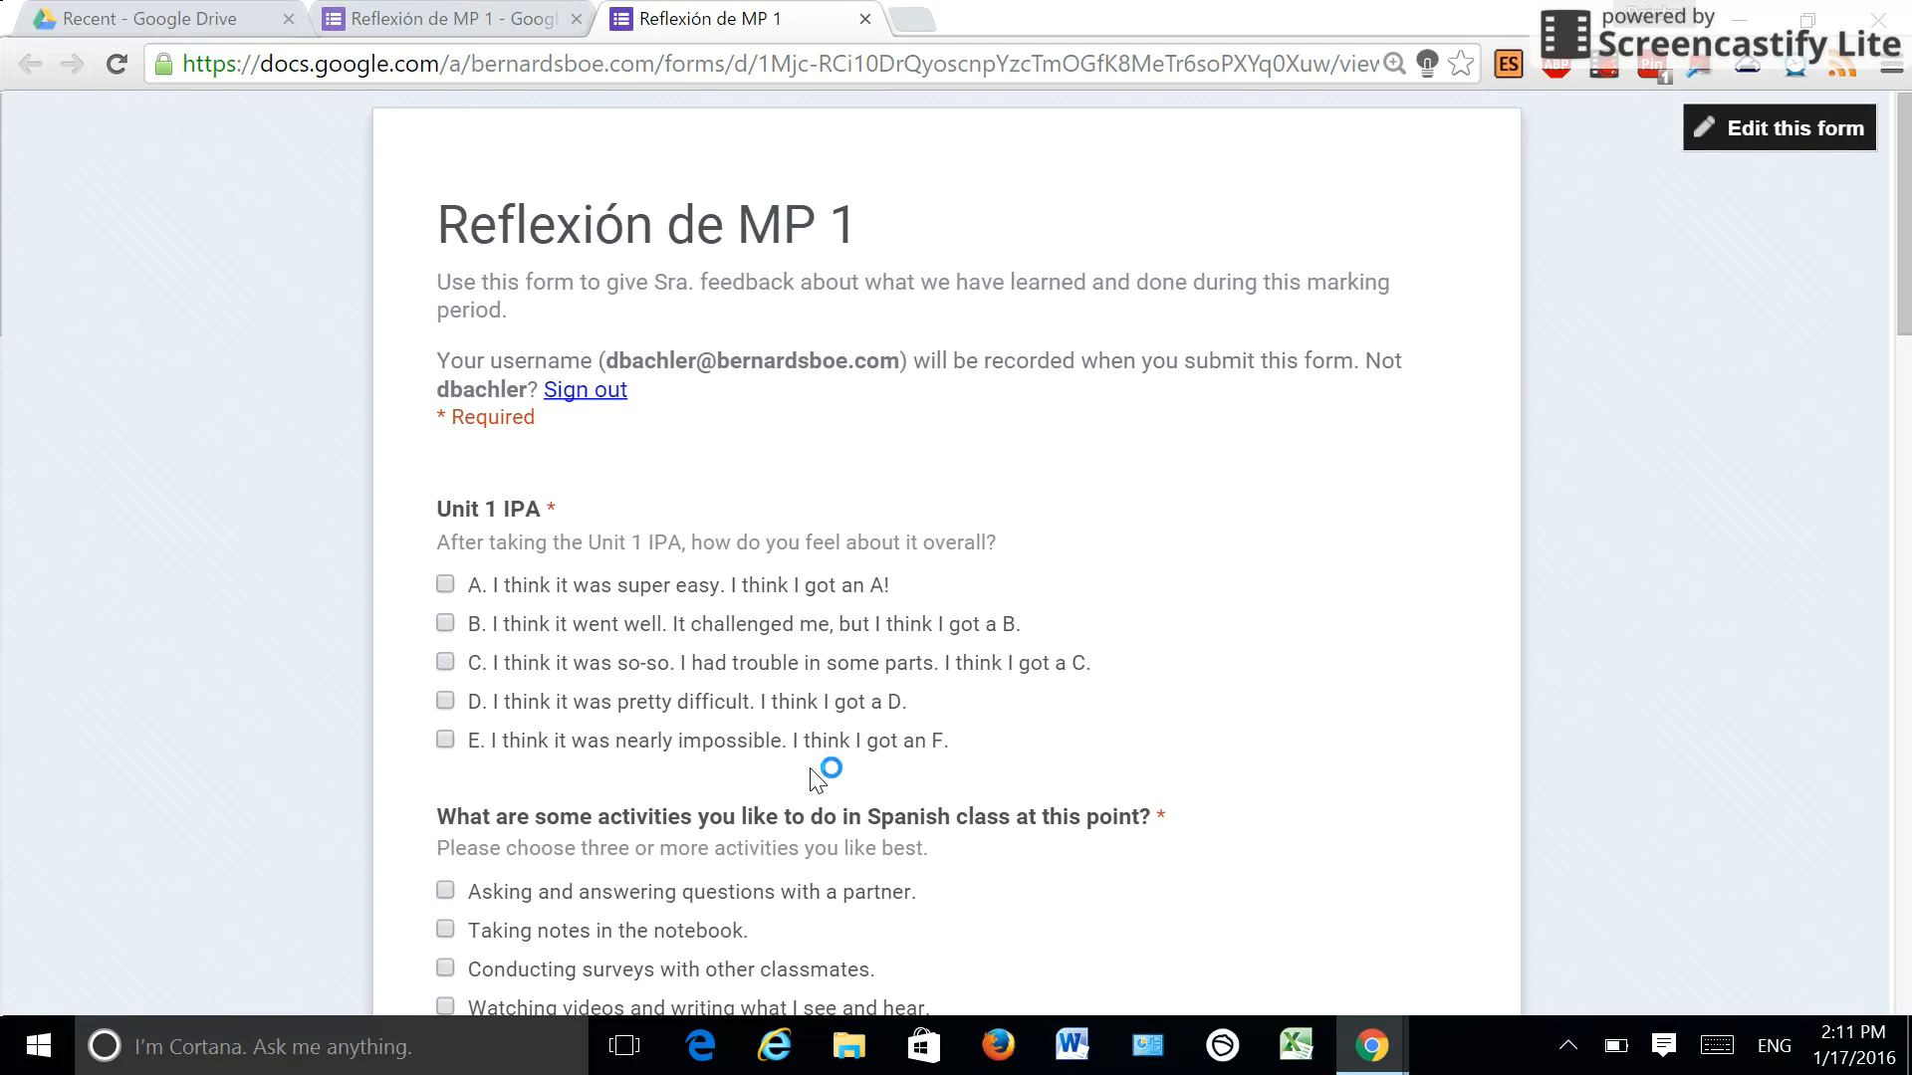
{"action": "left_click", "coordinate": [537, 18]}
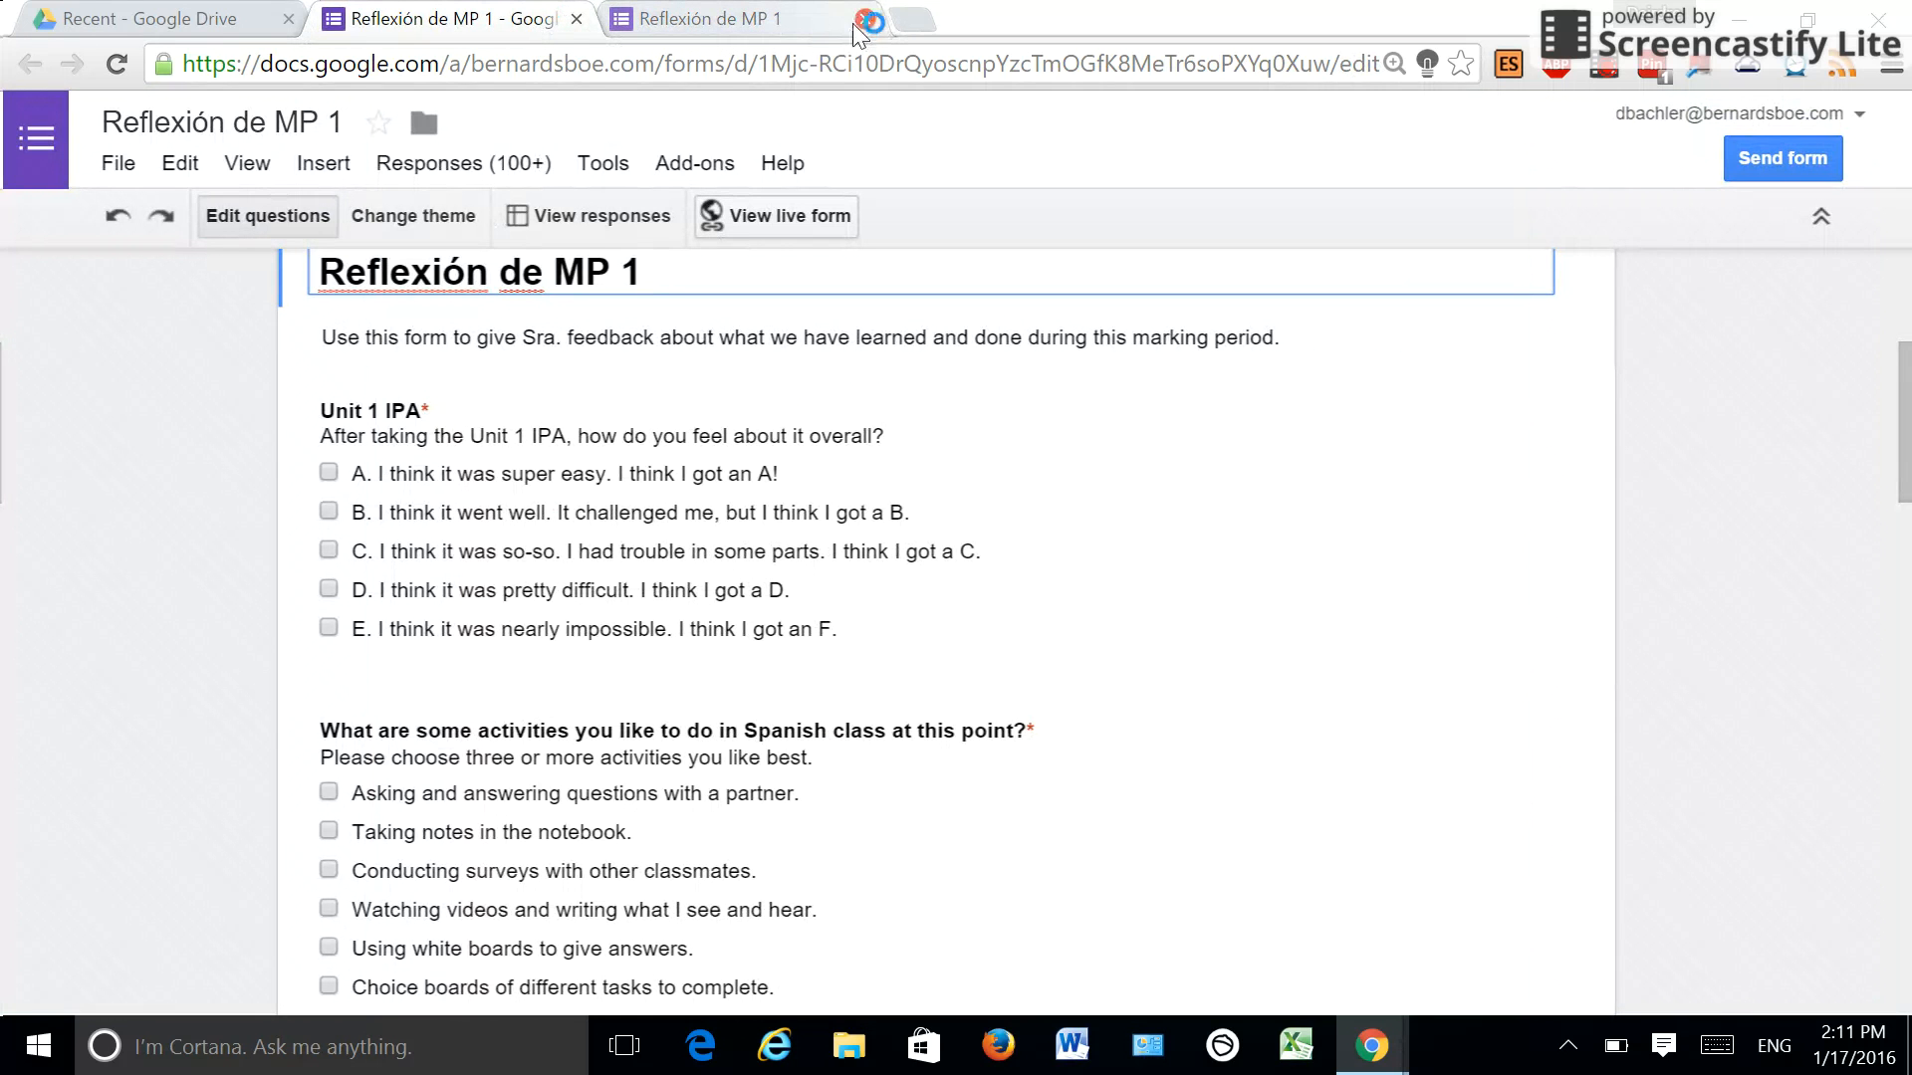
{"action": "left_click", "coordinate": [862, 21]}
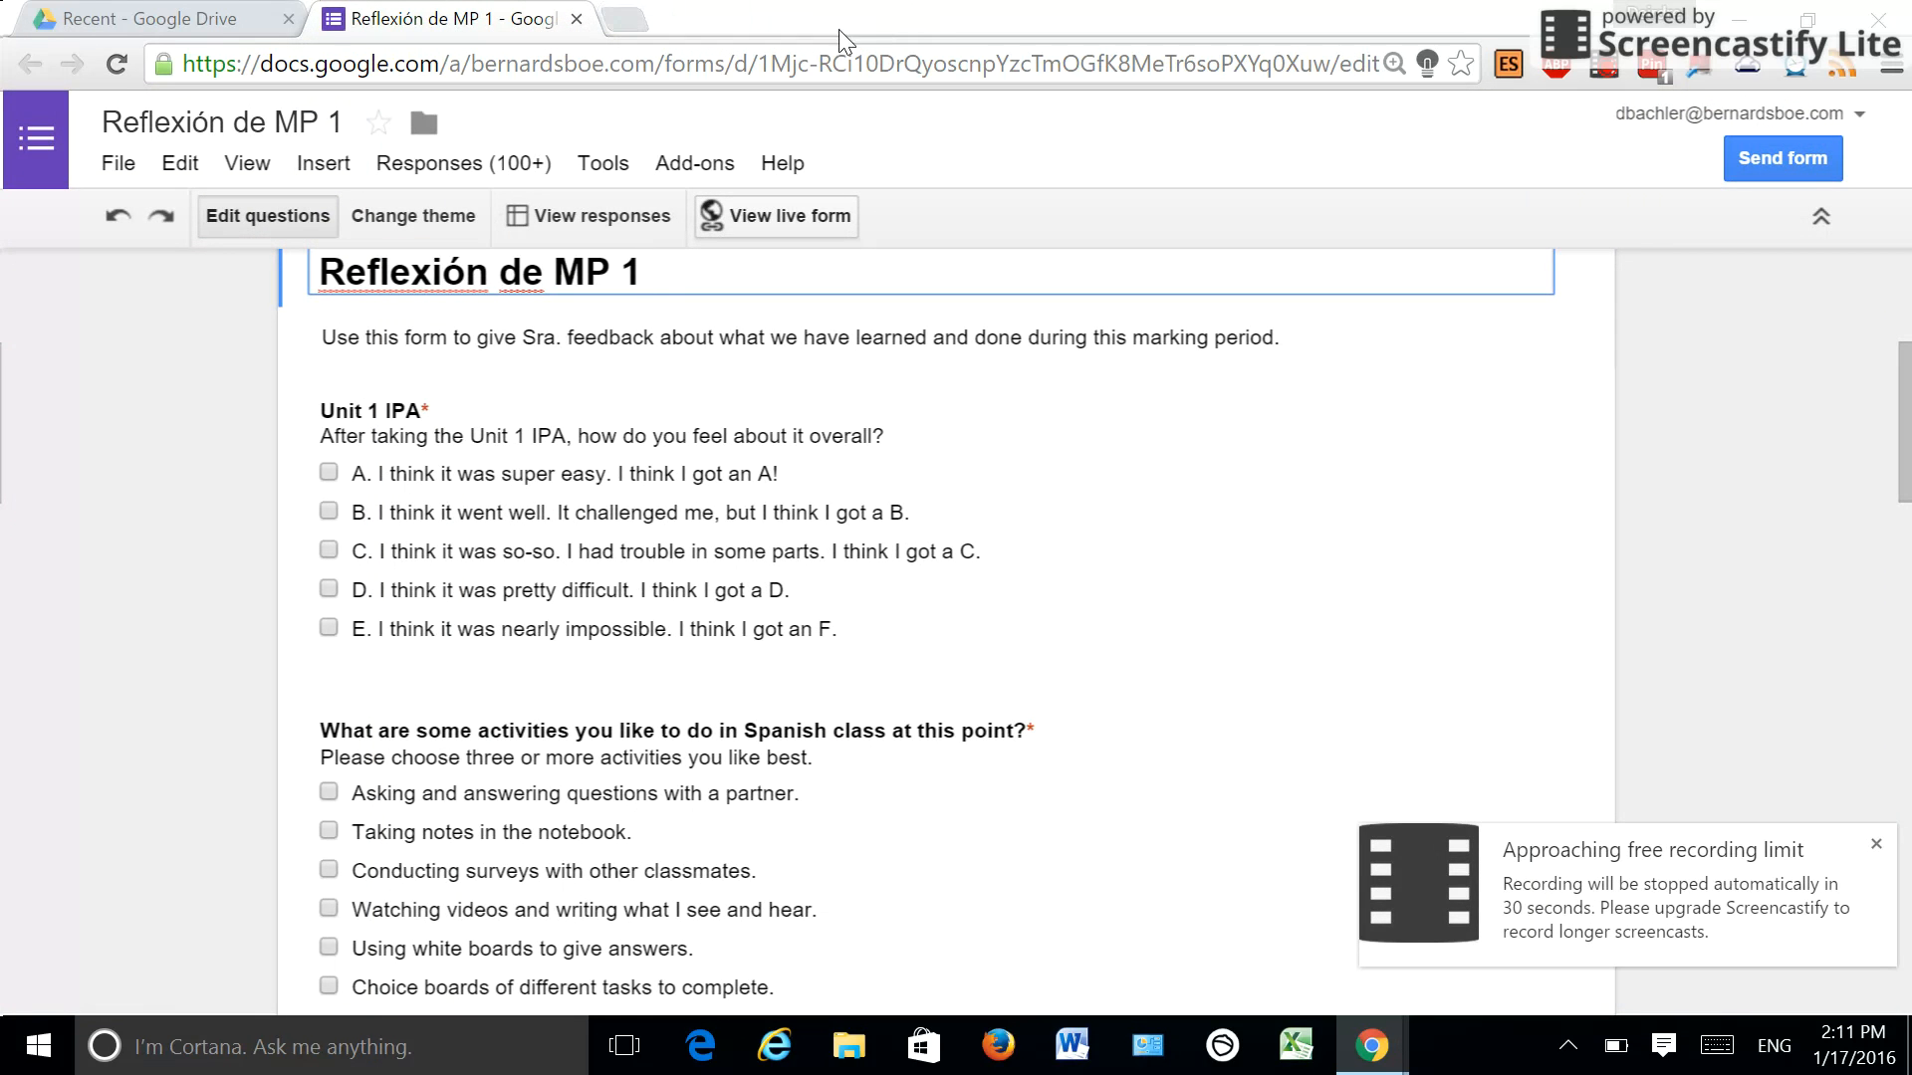
Step: Open the Reflexión de MP 1 responses spreadsheet and view the first respondent's answer about preferred class activities in cell D2
{"action": "left_click", "coordinate": [587, 219]}
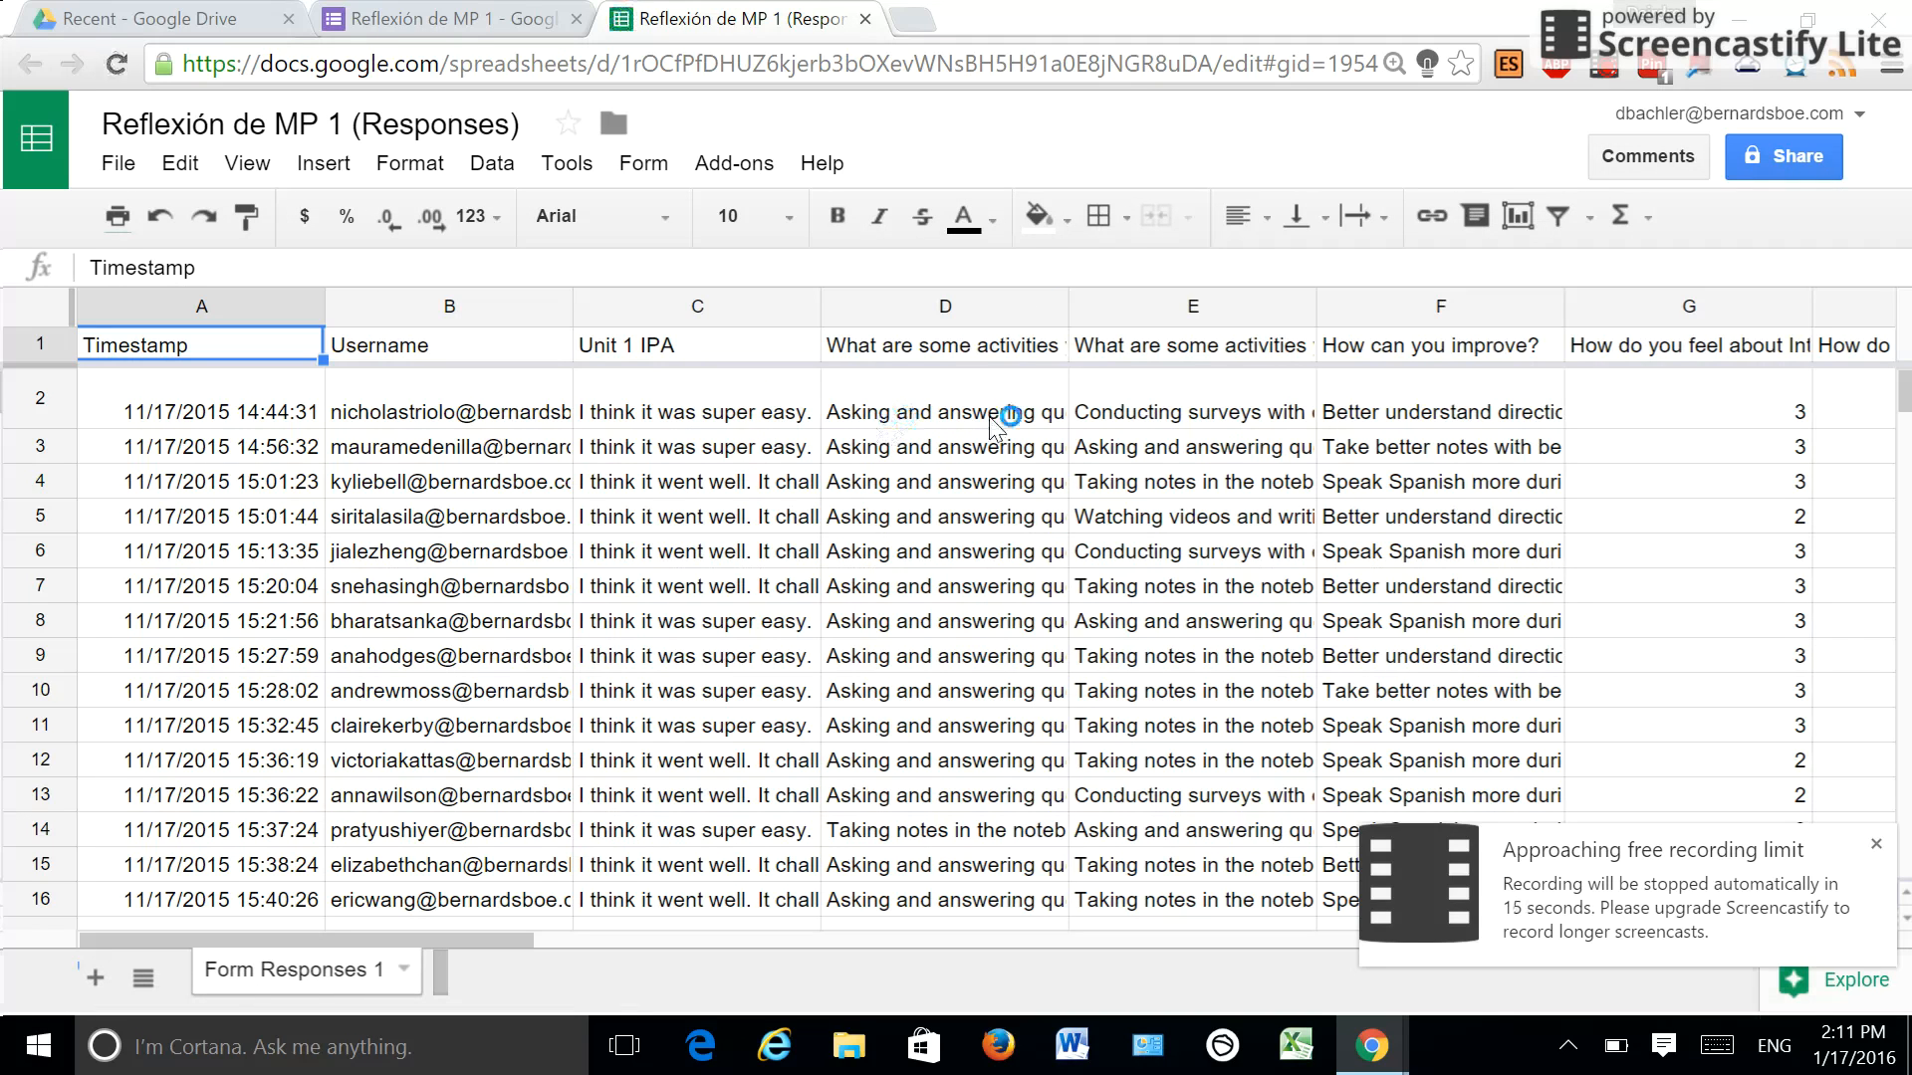
{"action": "left_click", "coordinate": [1021, 418]}
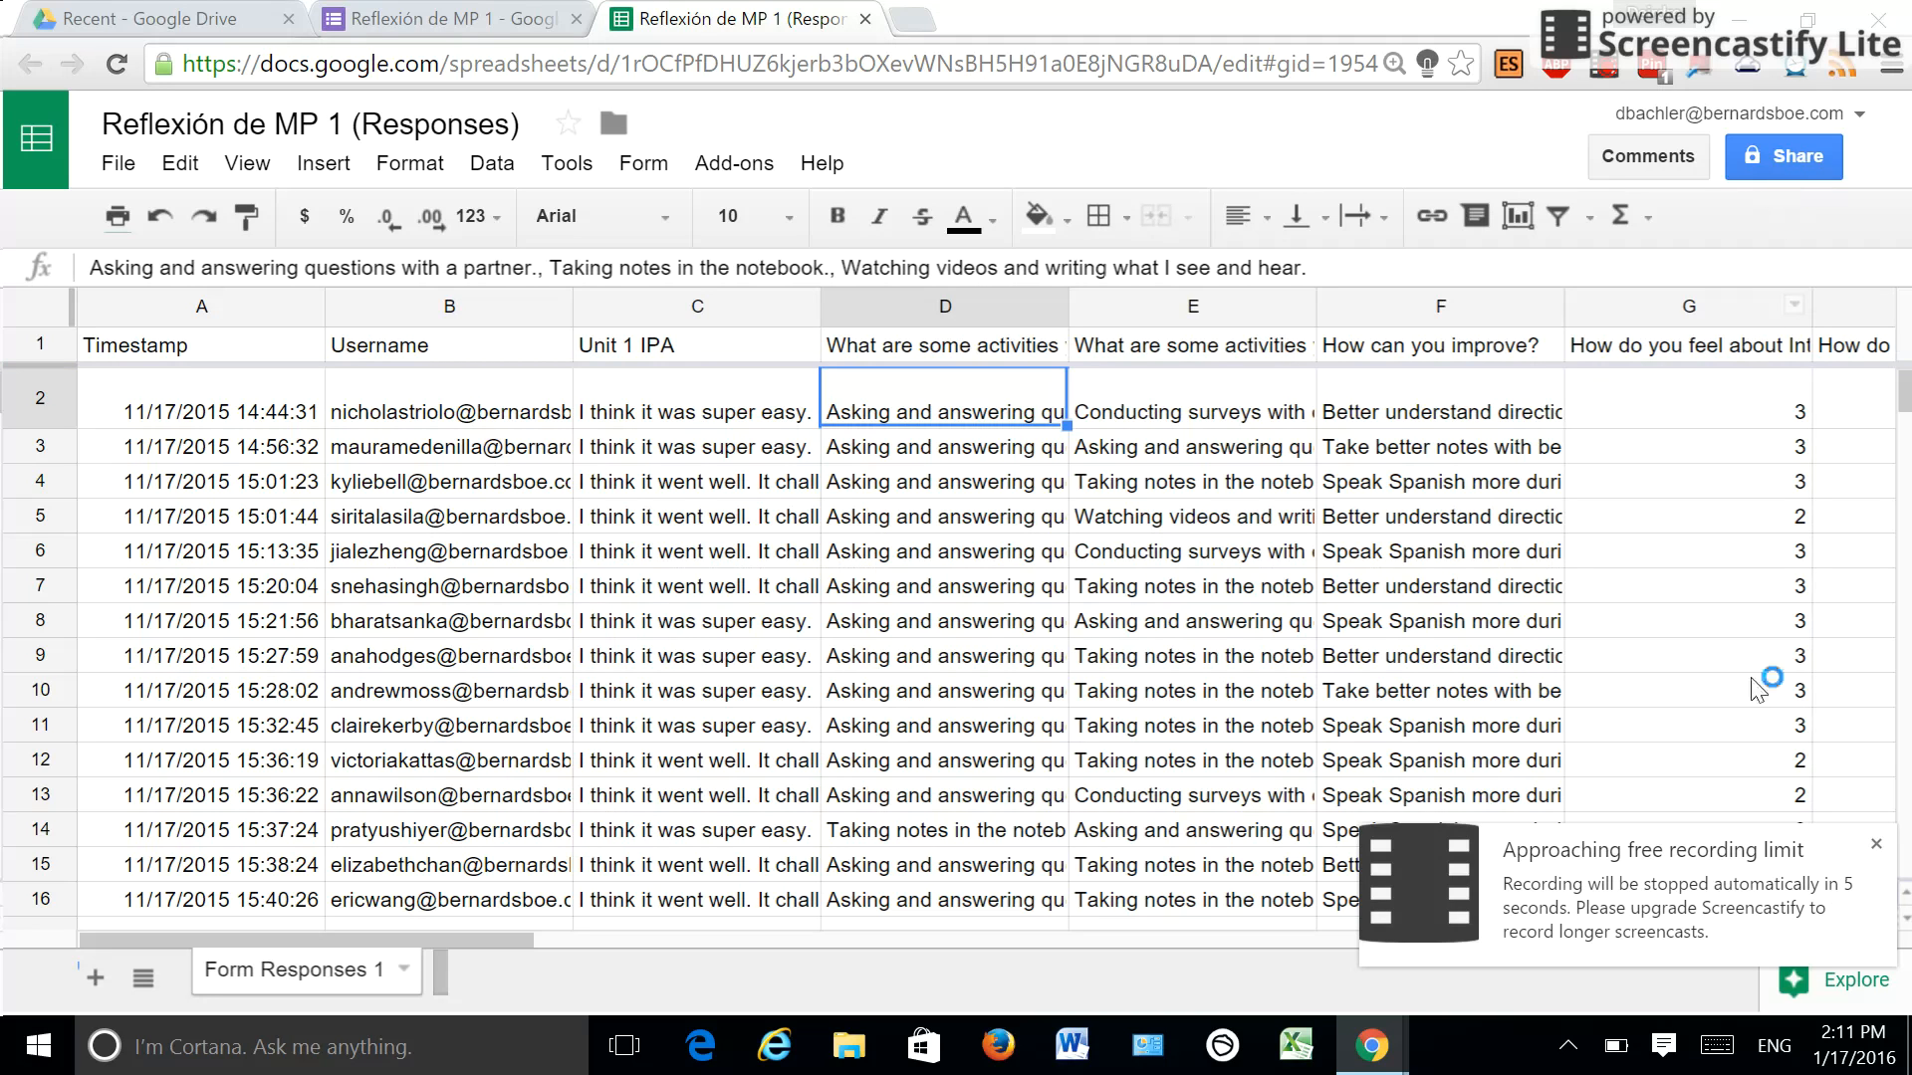
{"action": "left_click", "coordinate": [1606, 70]}
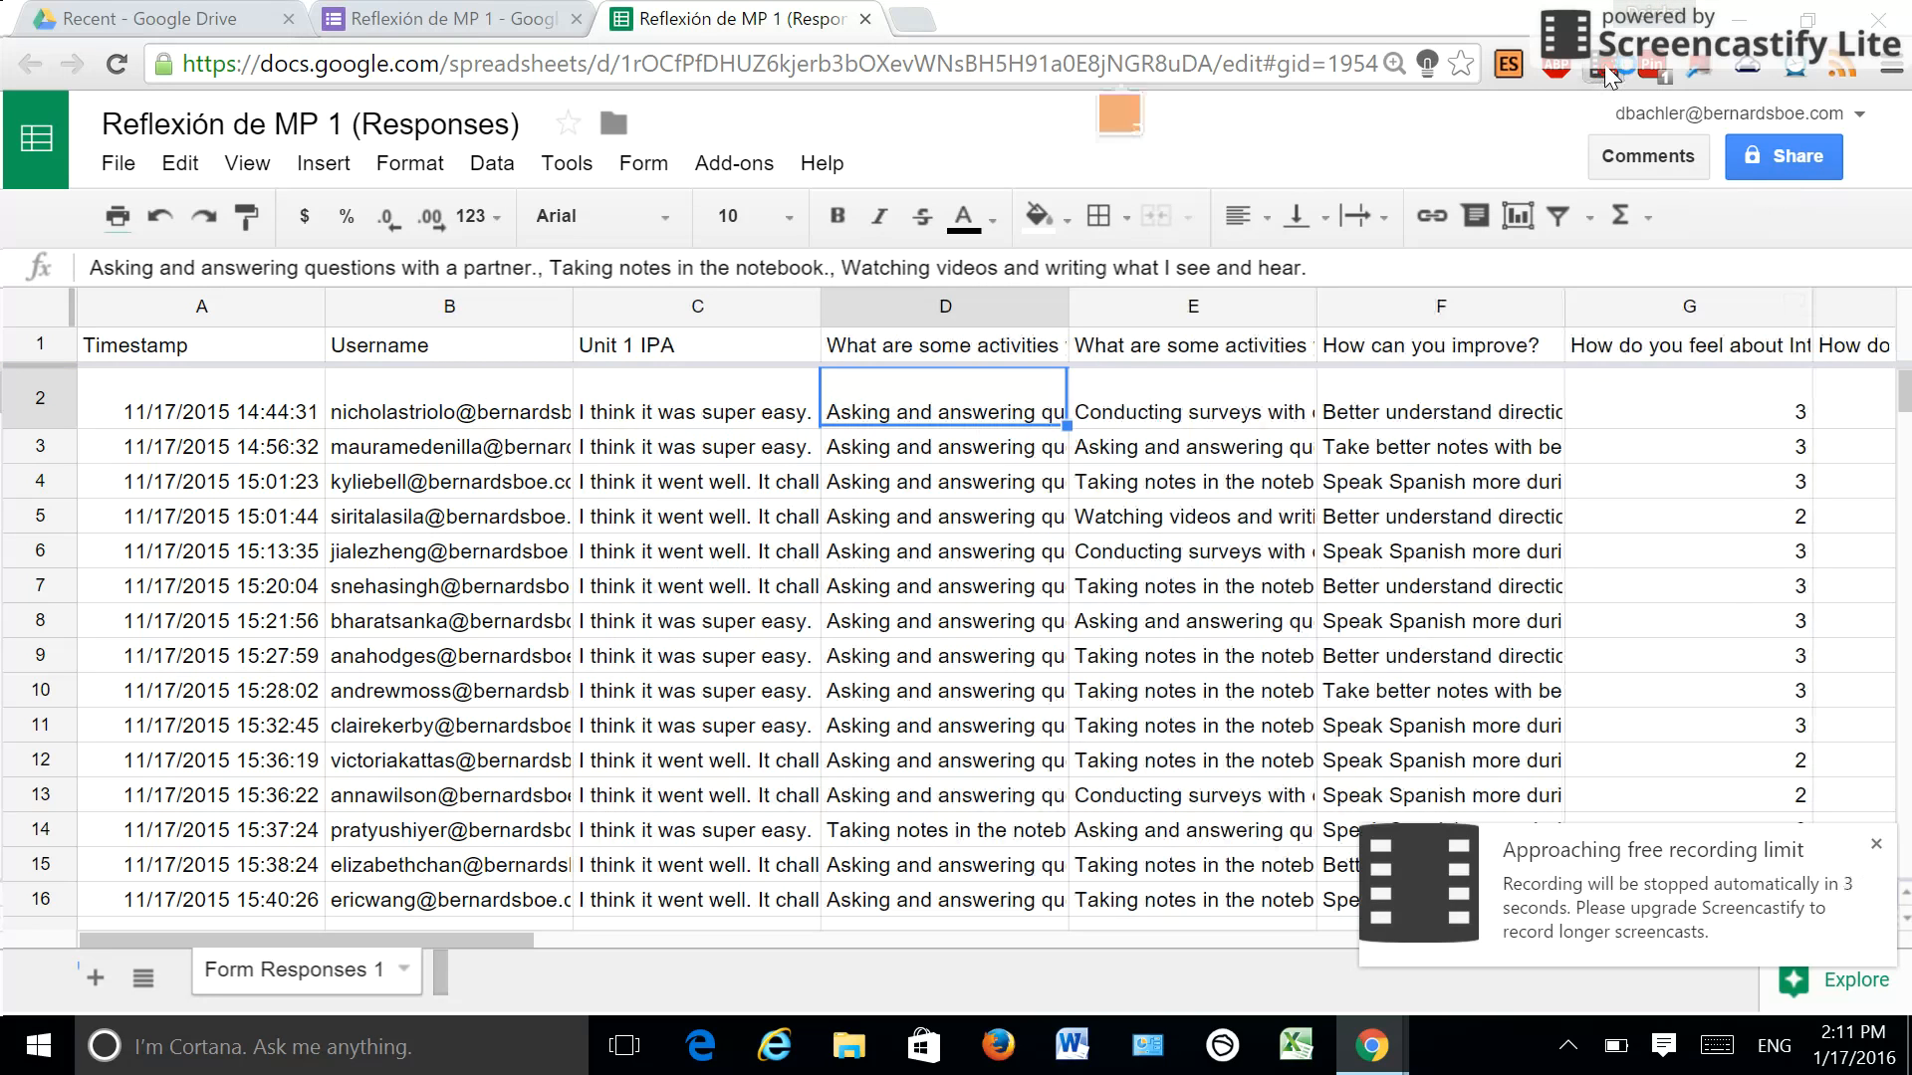